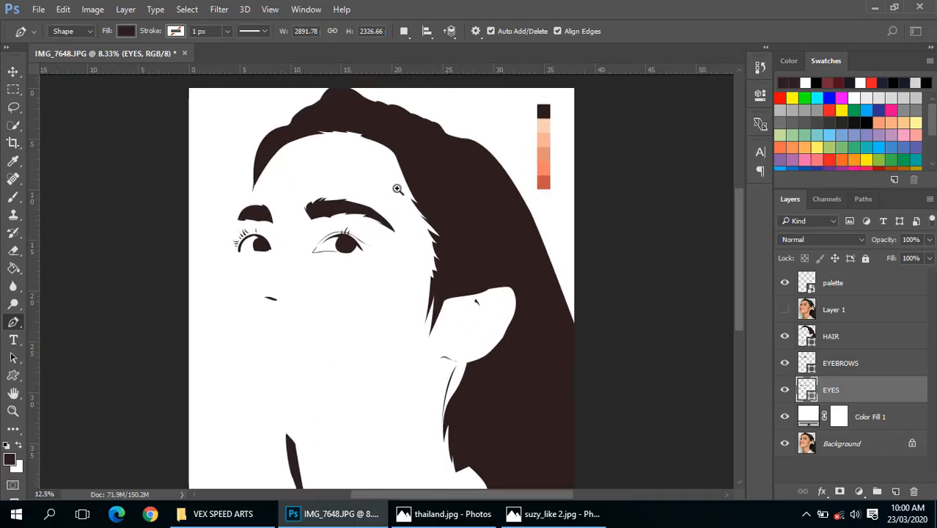
ctrl+click(397, 189)
alt+click(335, 268)
drag(334, 274, 375, 199)
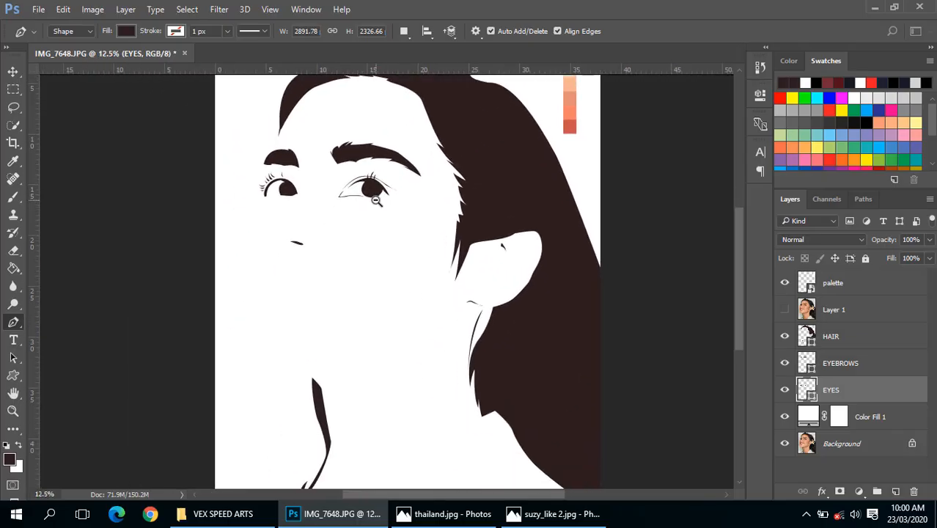
alt+click(375, 200)
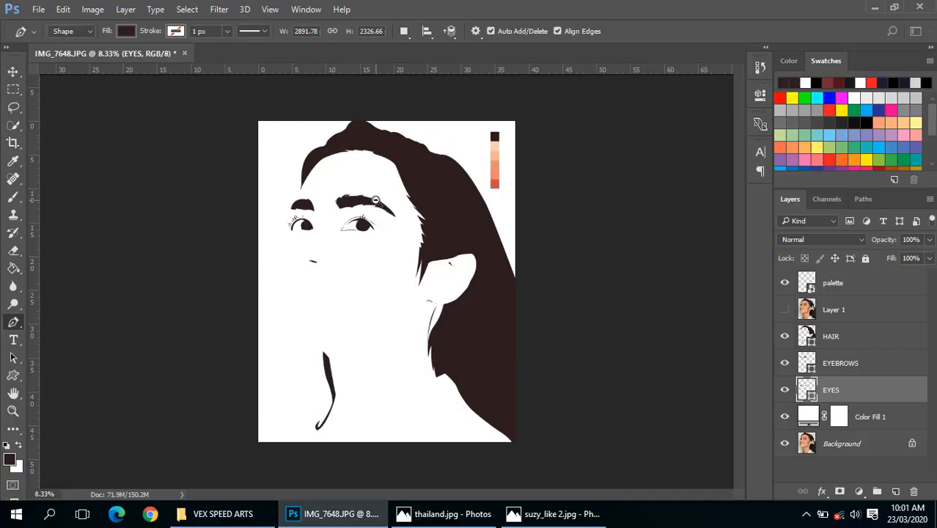
click(872, 9)
click(334, 513)
scroll(418, 268, up, 1)
drag(372, 268, 408, 294)
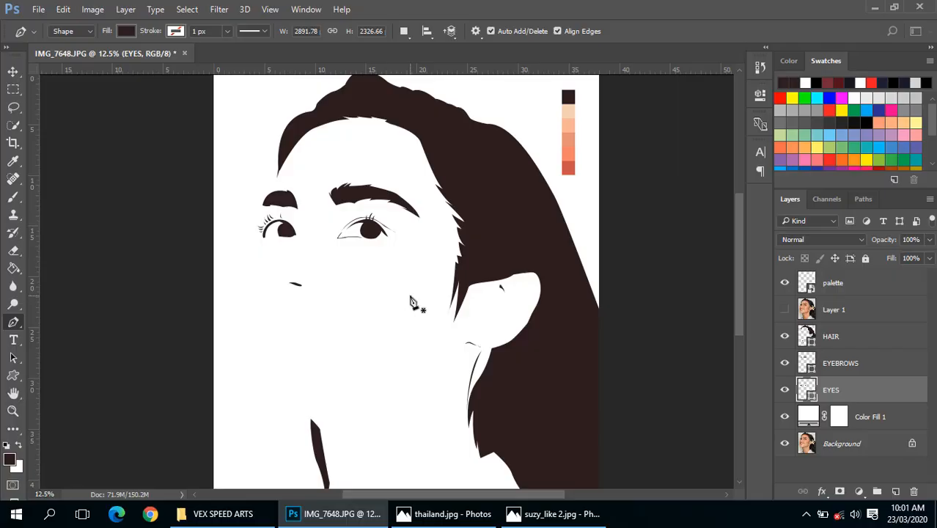
- Examine the shading and color palettes of the reference portraits thailand.jpg and suzy_like 2.jpg, and close both images
click(447, 513)
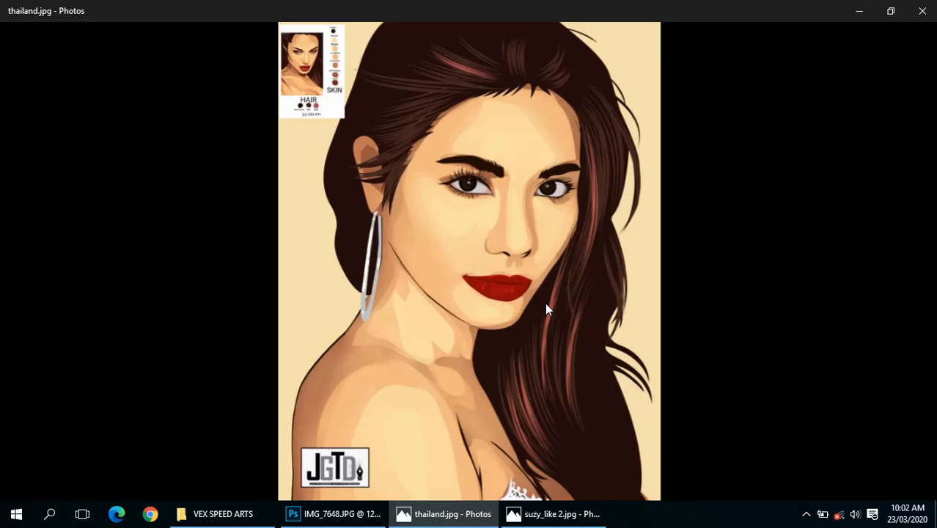
double_click(503, 269)
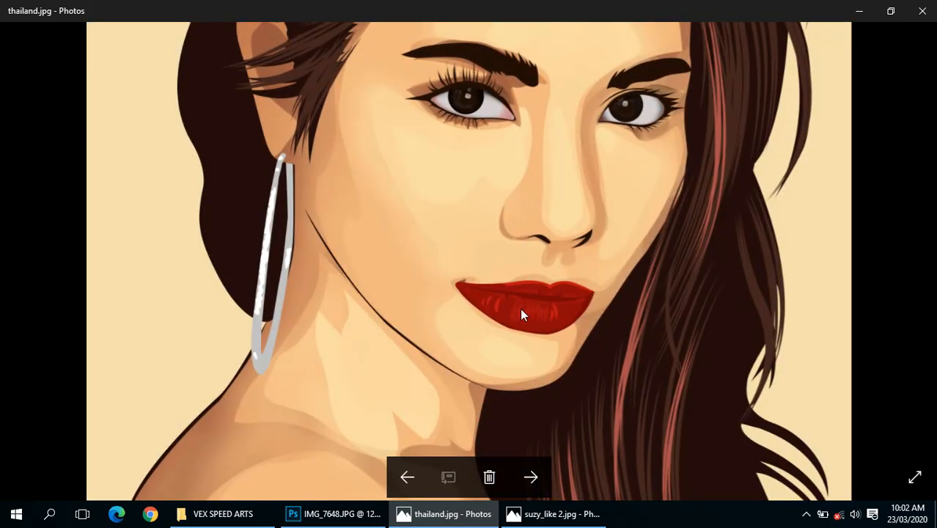
drag(585, 226, 565, 329)
drag(519, 211, 521, 250)
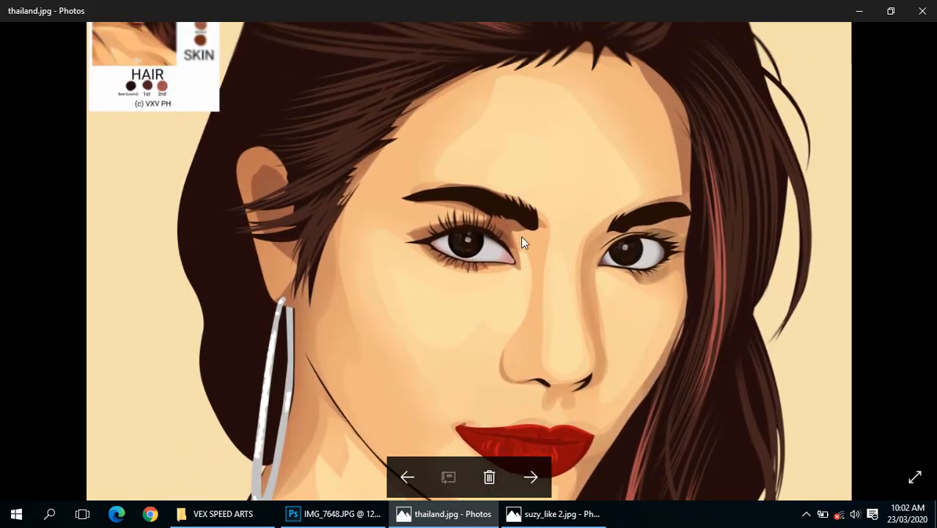
double_click(373, 250)
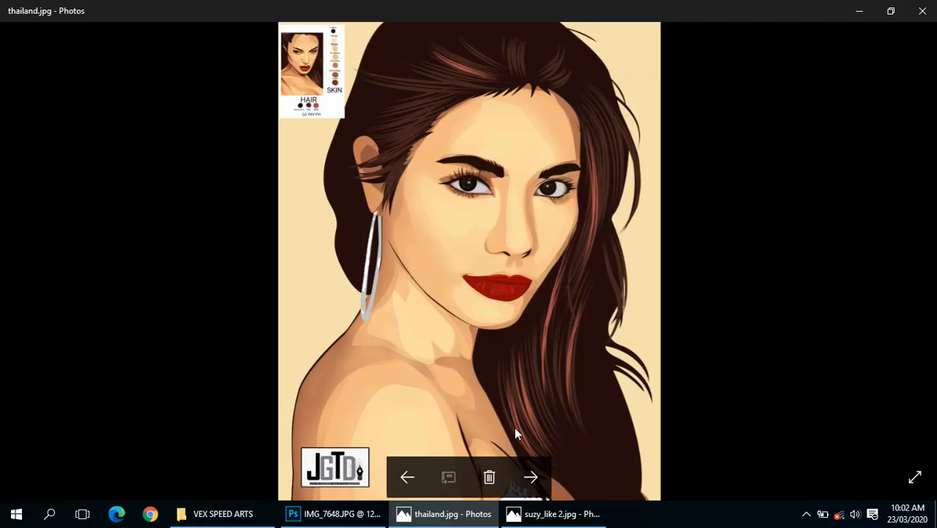
click(551, 514)
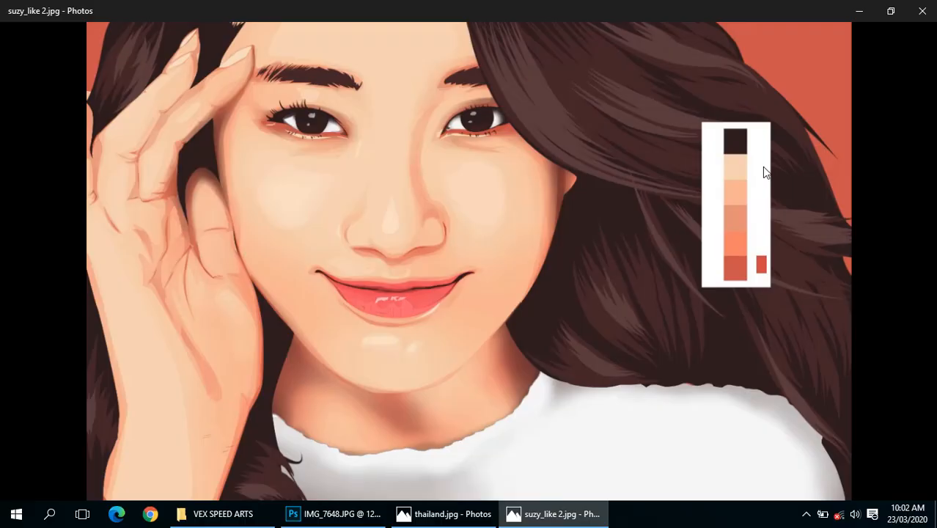
click(923, 12)
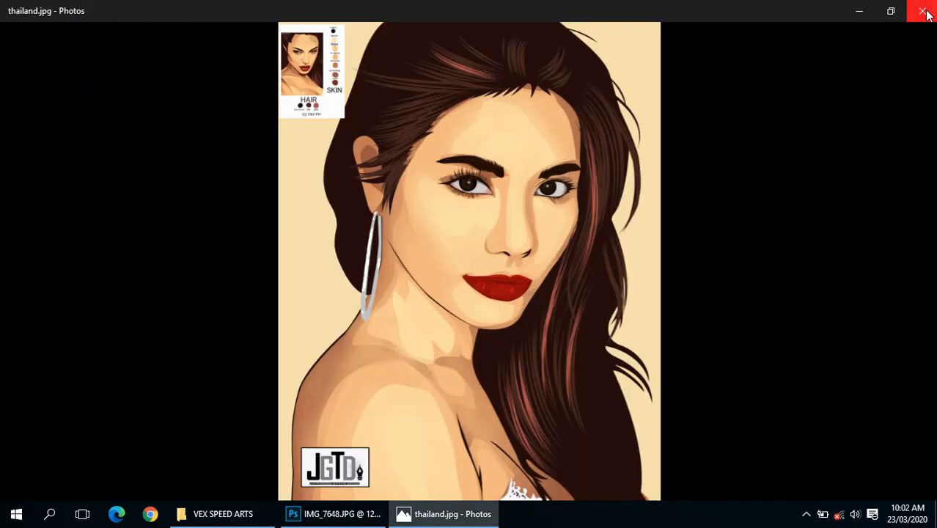
click(923, 12)
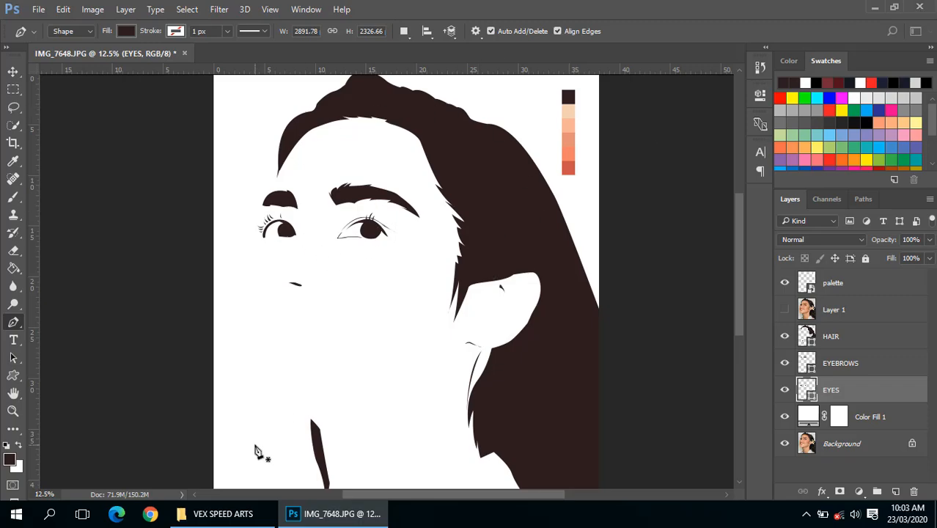
- Switch to File Explorer, open the SUZY folder and try to open IMG_7648.JPG in Photoshop
mouse_move(329, 515)
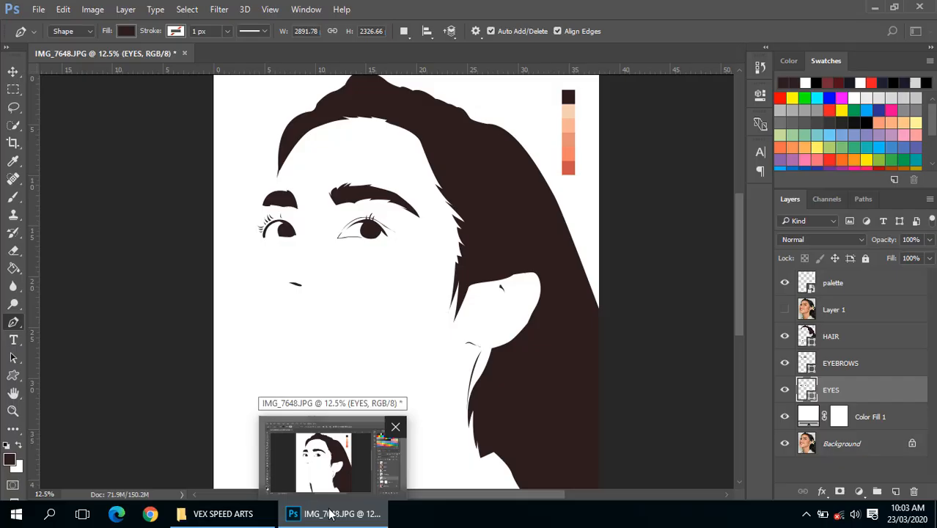
mouse_move(249, 516)
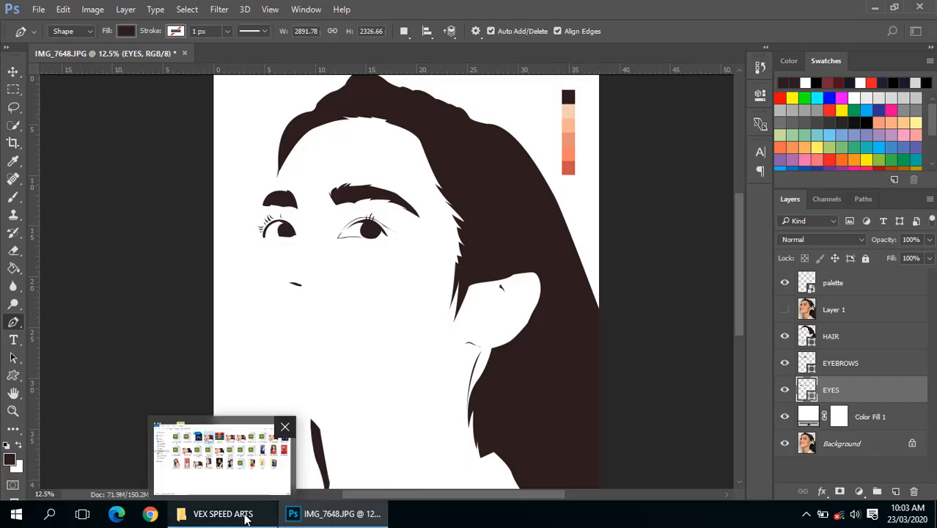
click(246, 516)
double_click(677, 308)
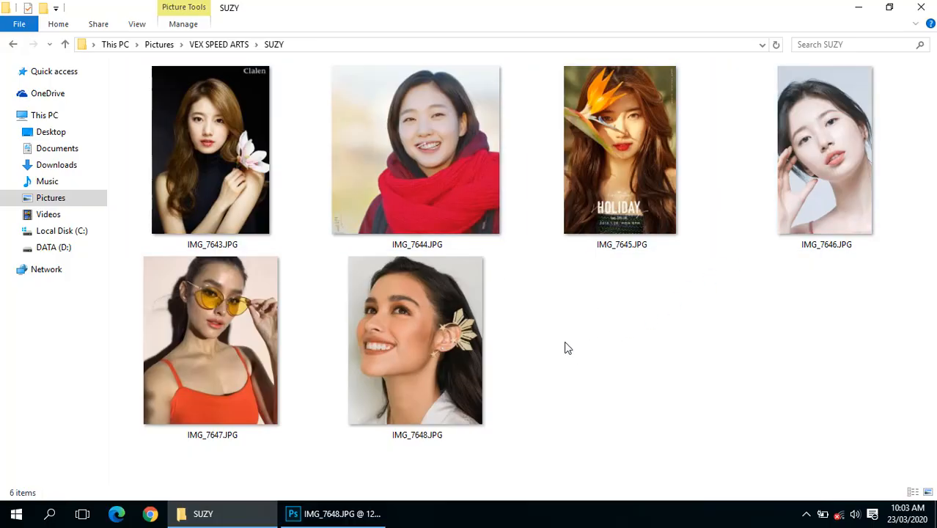
click(401, 341)
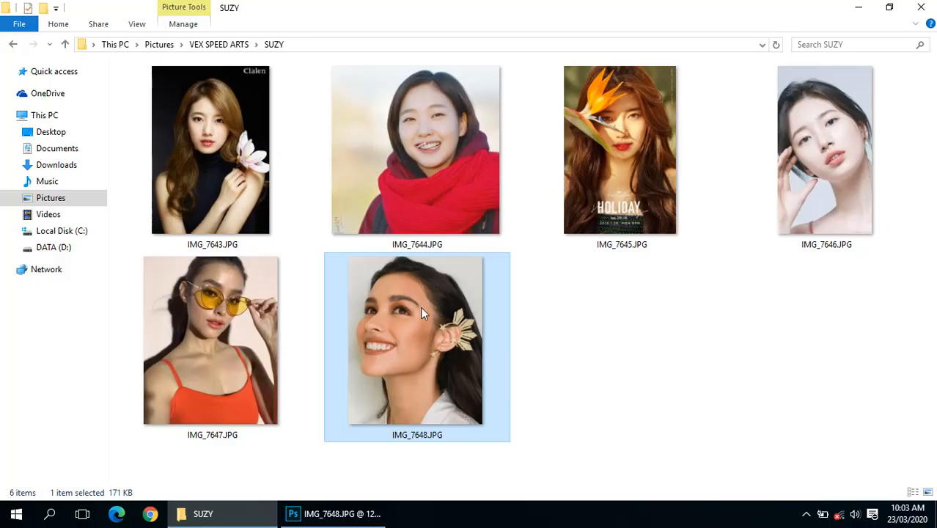
drag(420, 306, 452, 48)
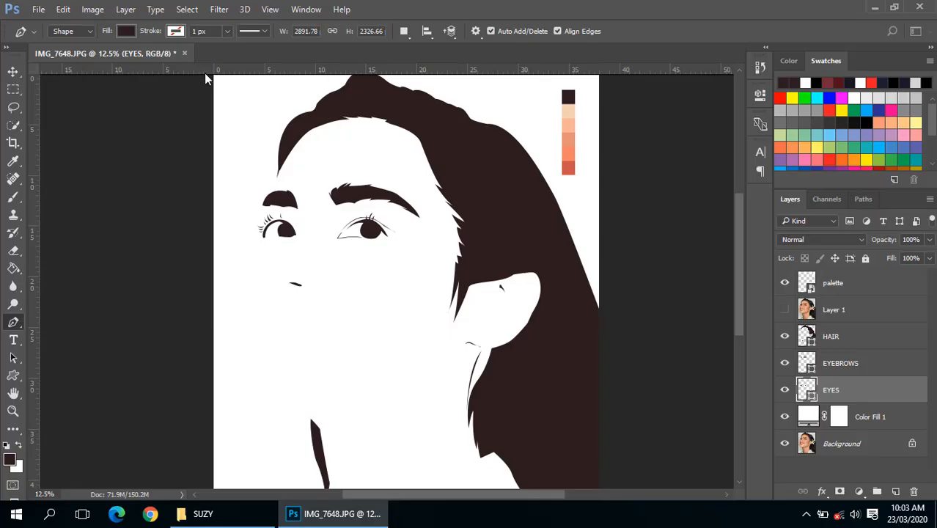
- Rename the IMG_7648.JPG photo in the SUZY folder as IMG_7648LISA.JPG
click(198, 513)
key(F2)
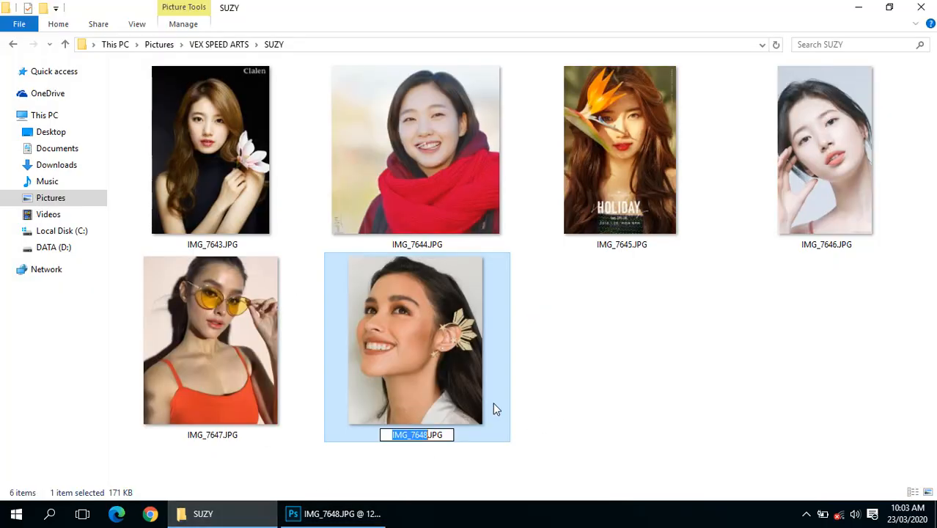
key(Right)
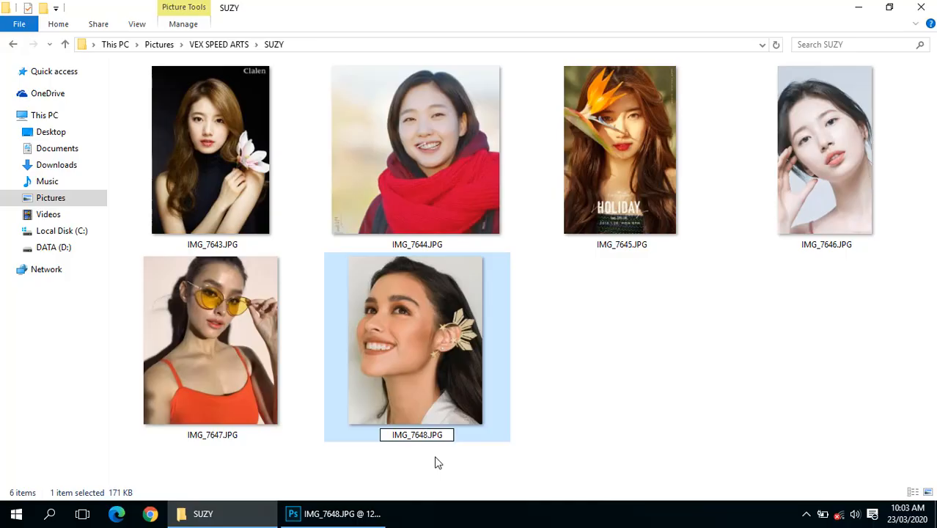
text(L)
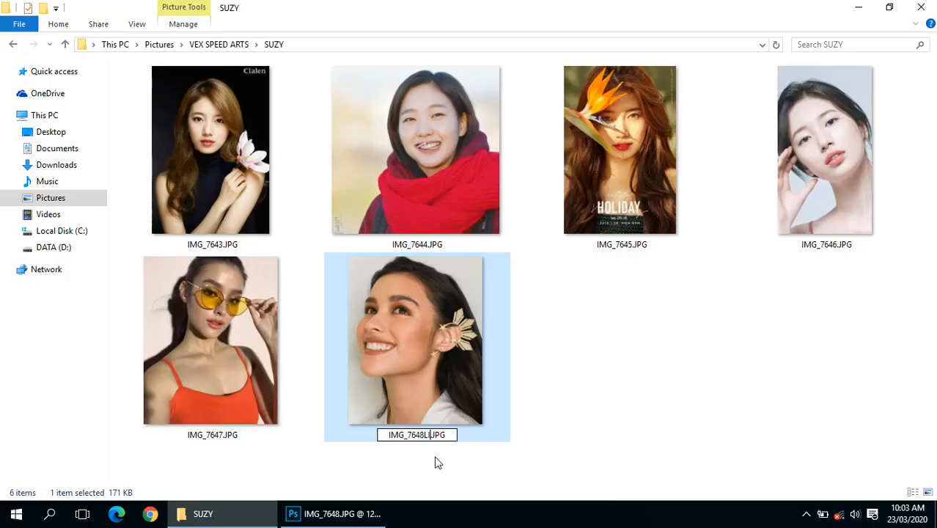
text(ISA)
key(Return)
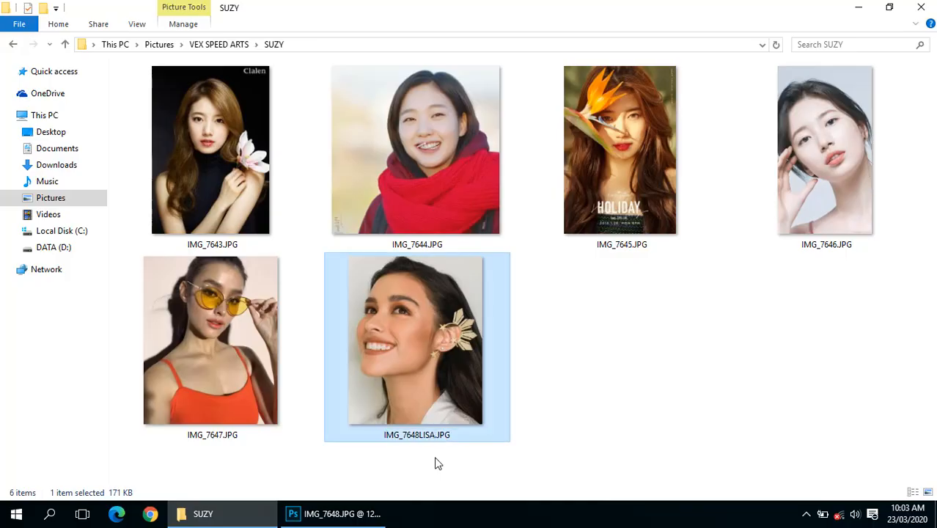
- Open IMG_7648LISA.JPG from the SUZY folder in Photoshop as a new document
drag(446, 340, 472, 29)
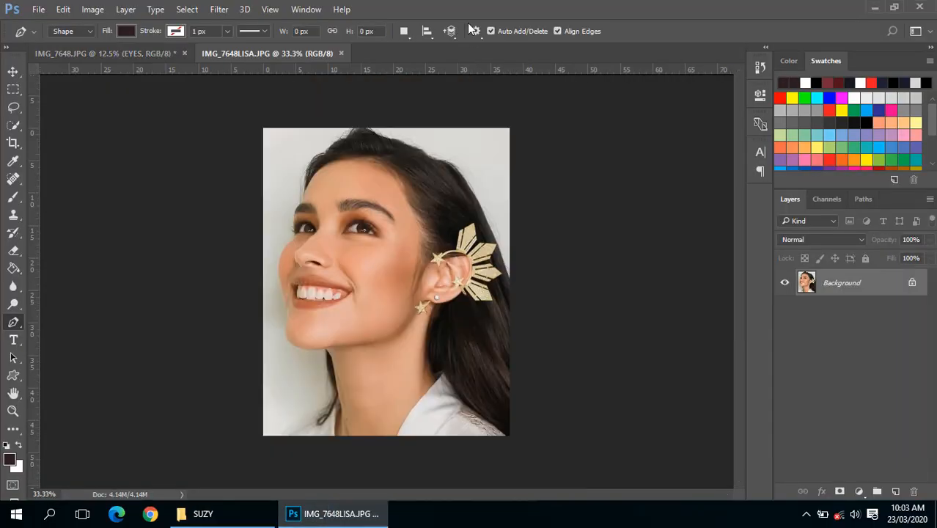
scroll(370, 240, up, 2)
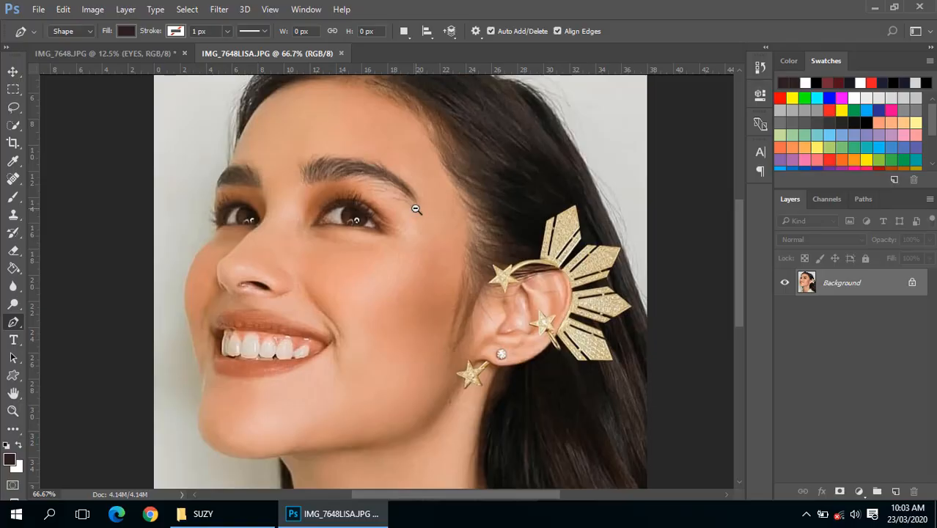
scroll(415, 209, down, 3)
scroll(415, 208, up, 2)
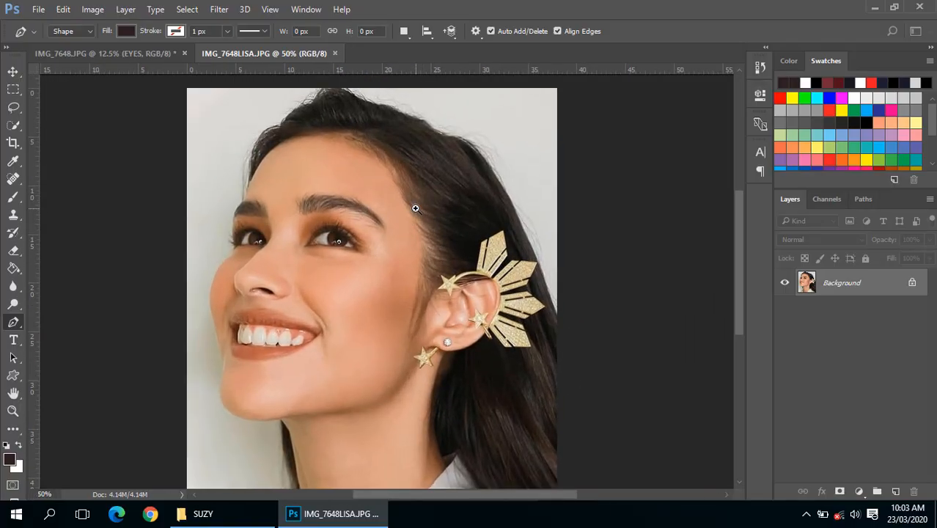
drag(345, 276, 417, 189)
alt+click(404, 209)
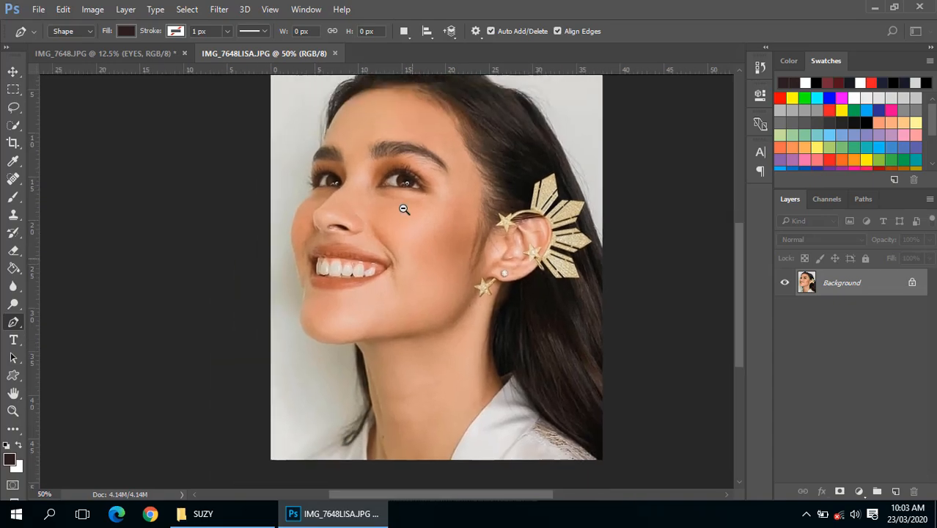
ctrl+click(404, 209)
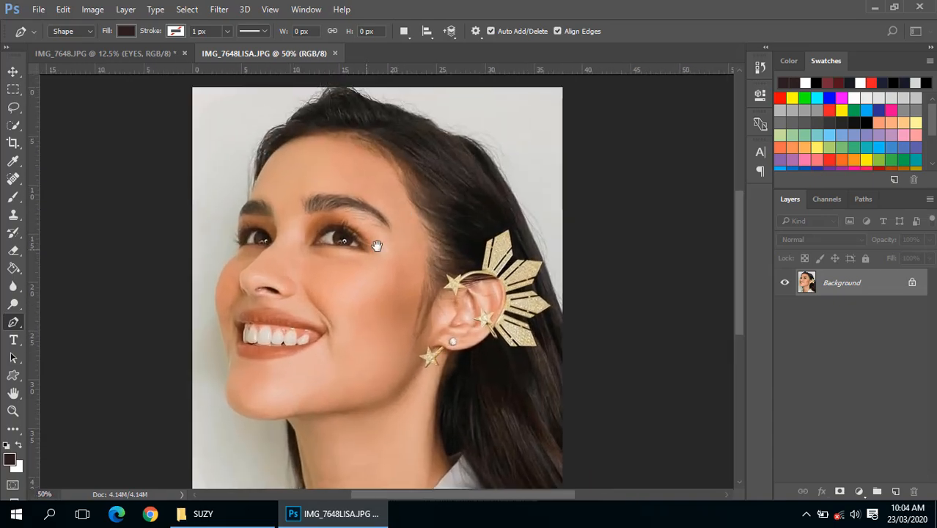
drag(376, 245, 421, 233)
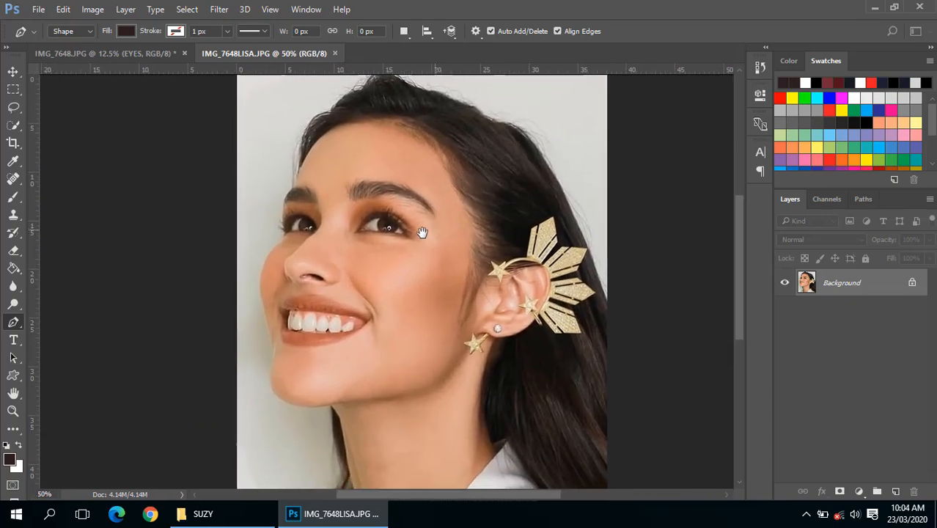
- Duplicate the Background photo layer onto a new layer above it
key(ctrl+j)
click(829, 312)
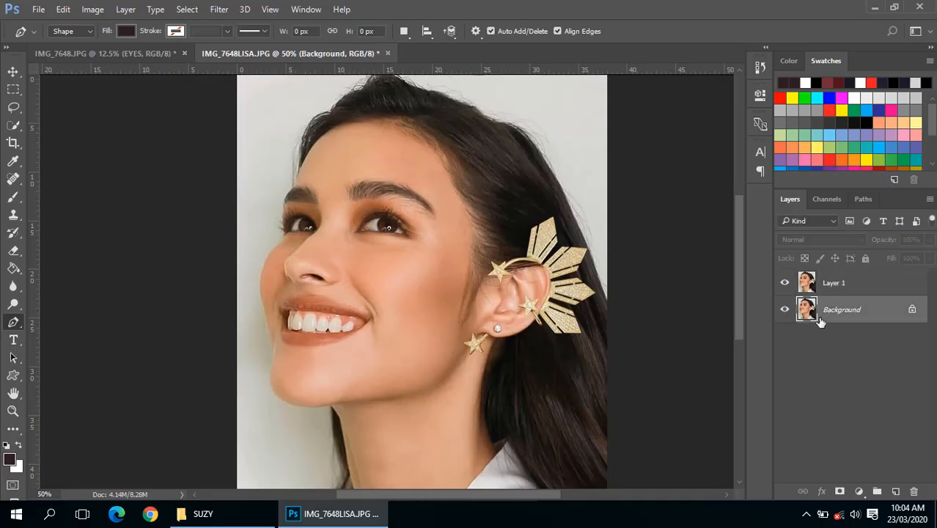
click(821, 288)
click(820, 312)
click(820, 288)
click(810, 304)
click(811, 289)
click(812, 304)
click(835, 284)
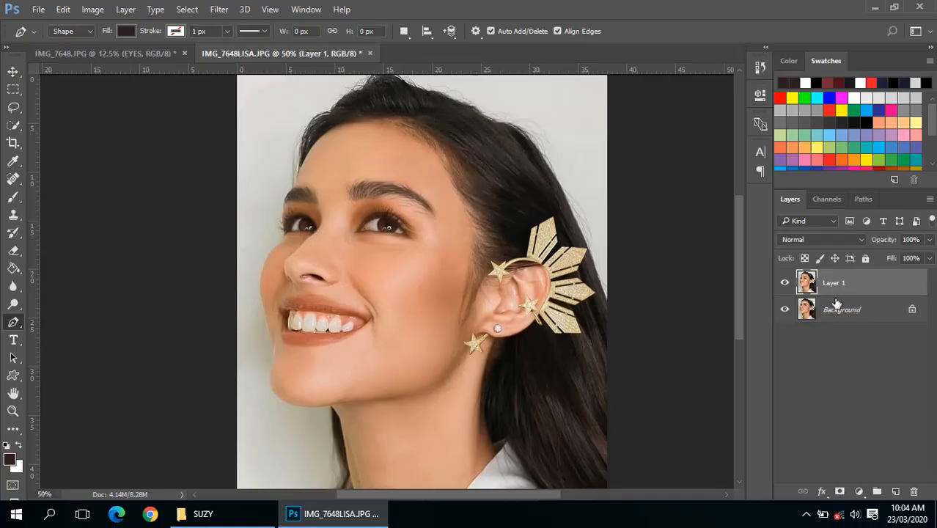
- Add a white (ffffff) solid color fill layer between the Background and Layer 1
click(827, 310)
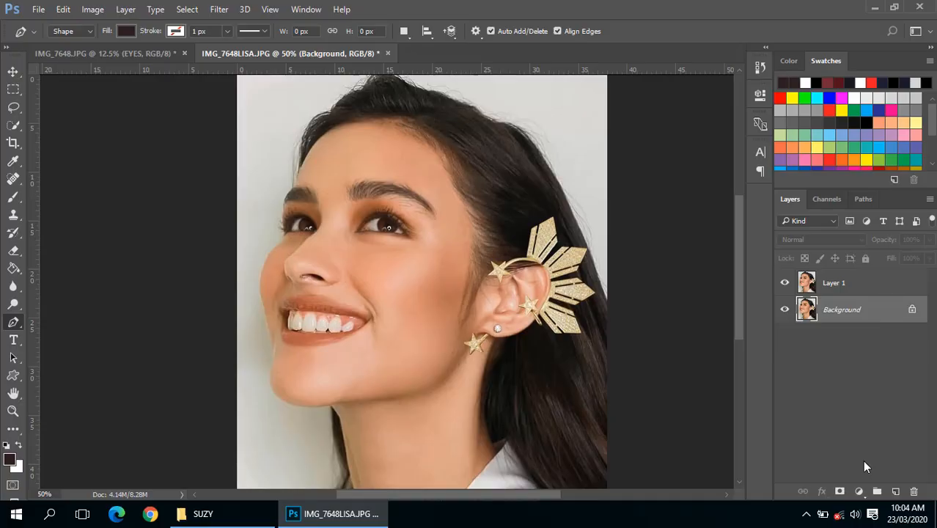
click(859, 489)
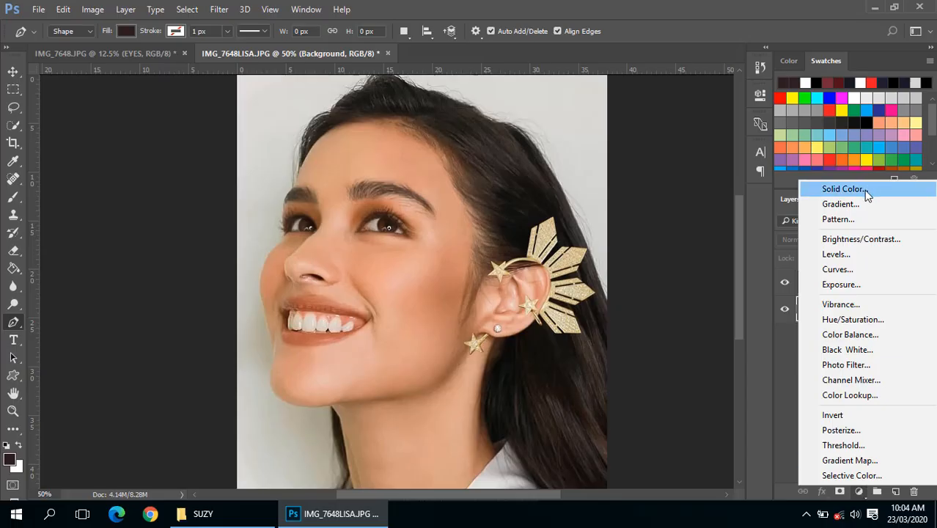
click(766, 390)
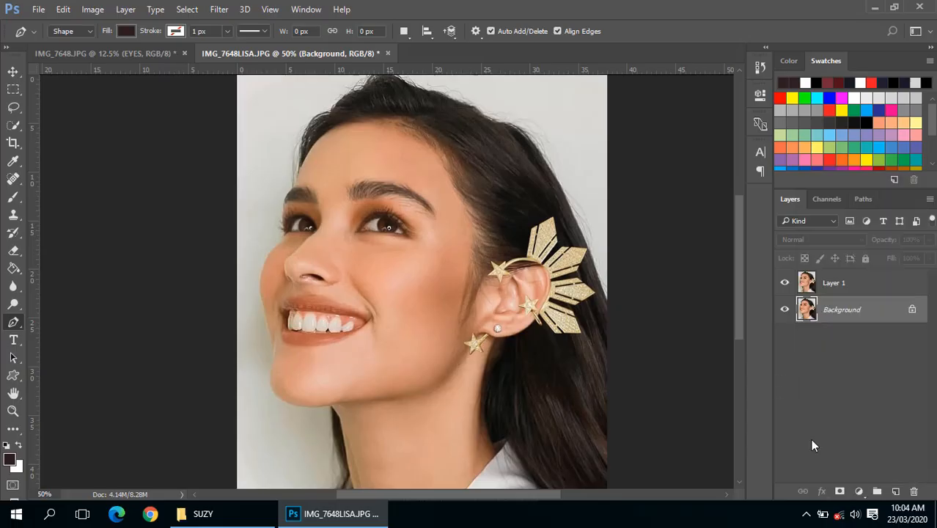
click(858, 490)
click(862, 197)
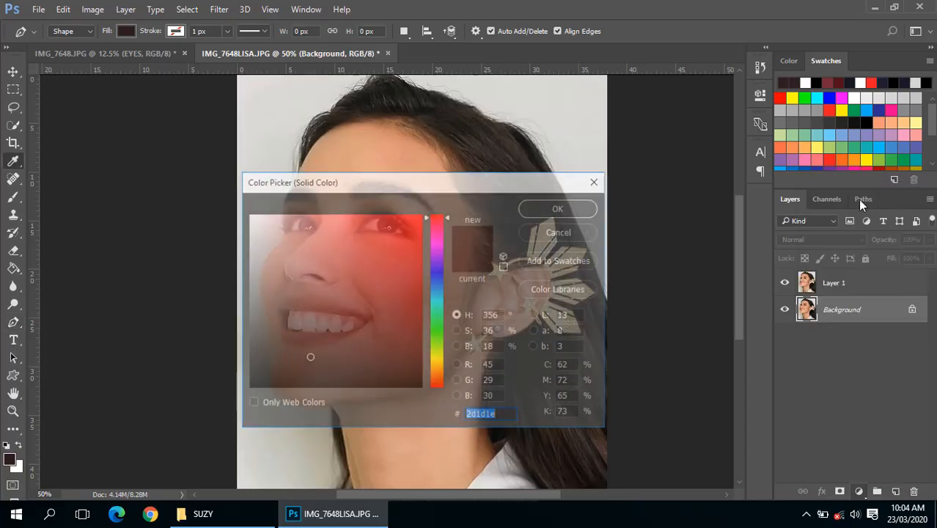
text(ffffff)
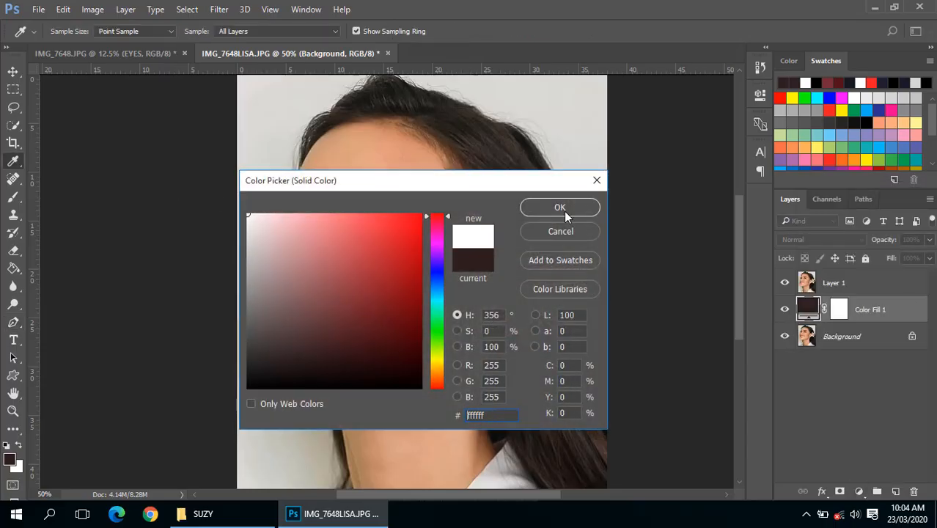
click(559, 208)
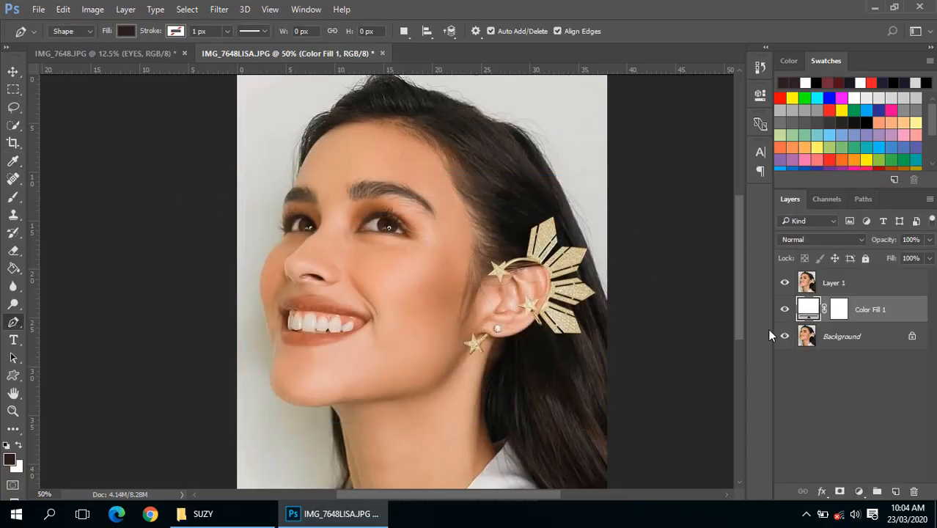
click(805, 334)
click(809, 313)
- Place palette.jpeg from the NEW PALETE folder in Pictures into the IMG_7648LISA.JPG document
click(197, 513)
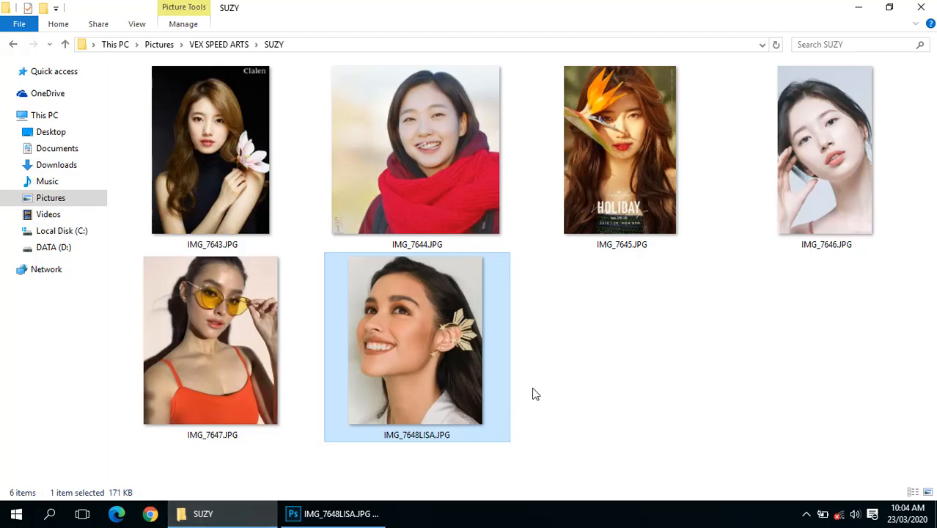
key(super+e)
click(51, 197)
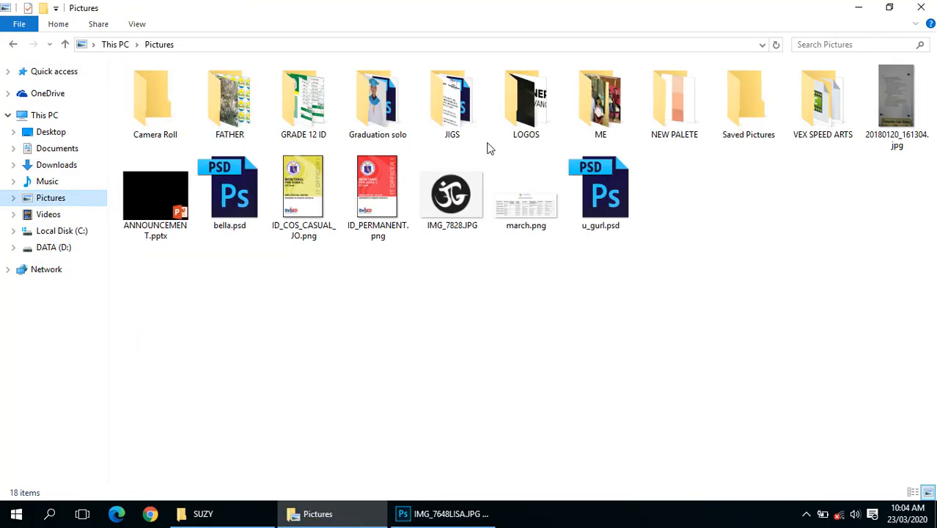
double_click(682, 117)
click(263, 164)
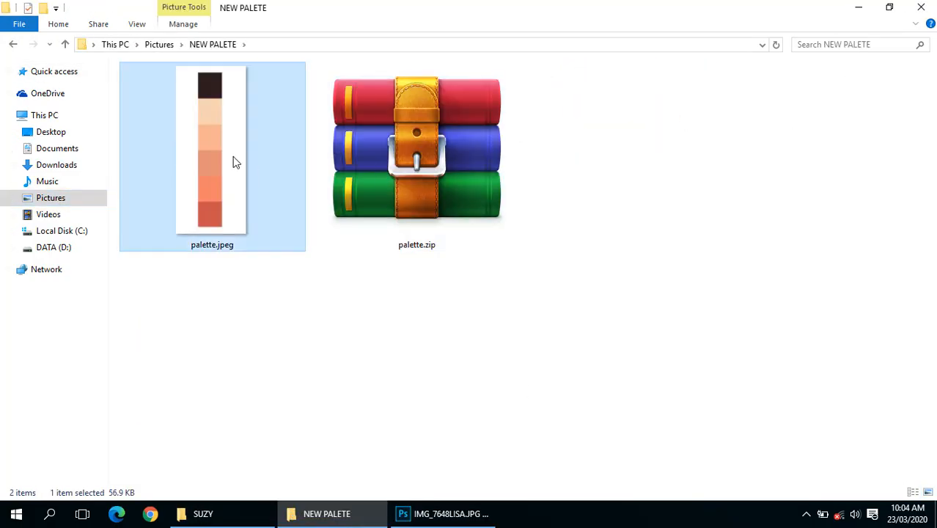
drag(232, 161, 553, 198)
click(469, 31)
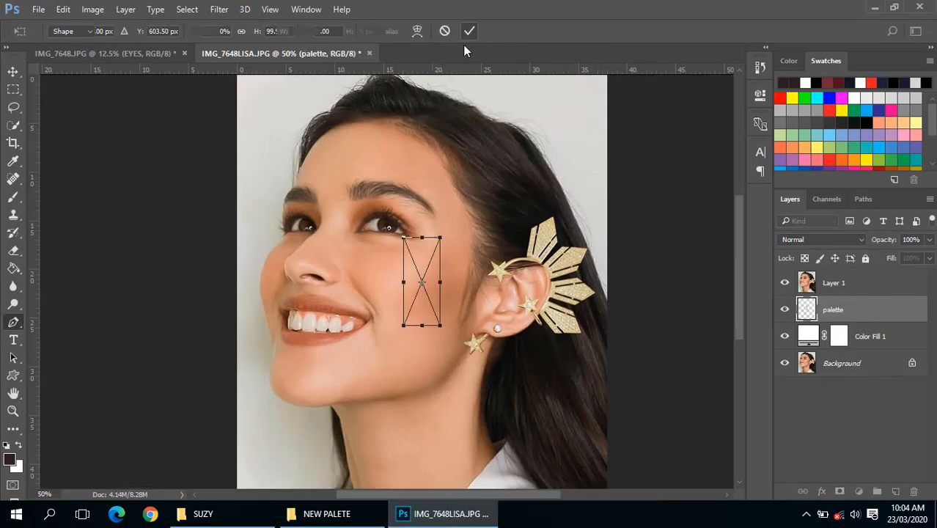
key(ctrl+t)
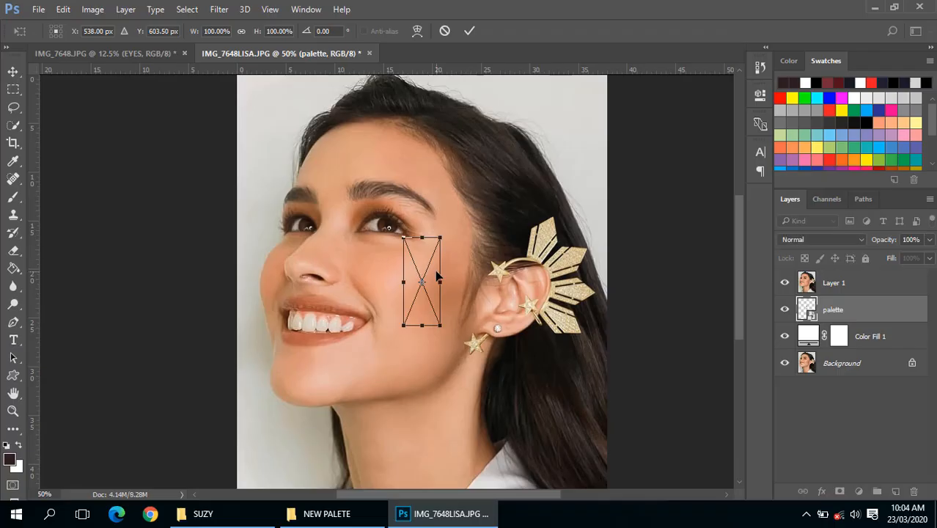
key(Return)
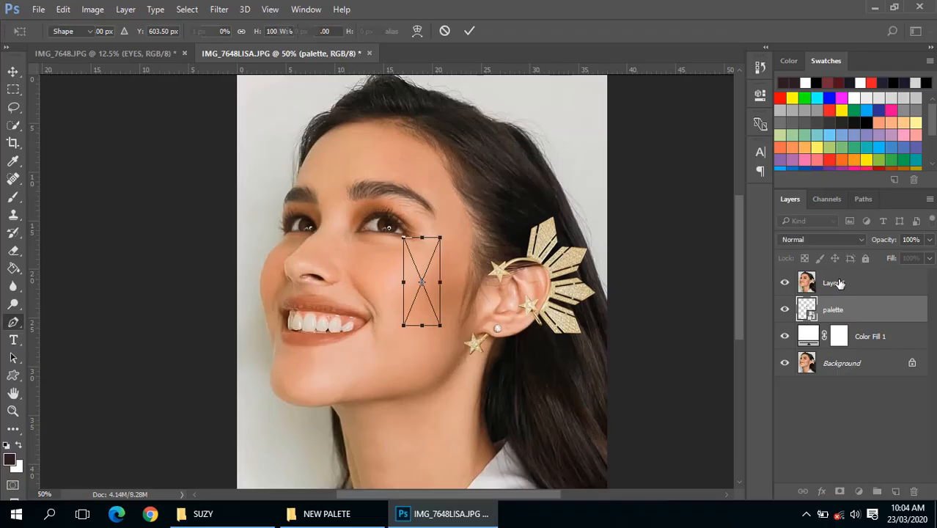
- Move the palette layer above Layer 1 in the layer stack
drag(805, 305, 814, 270)
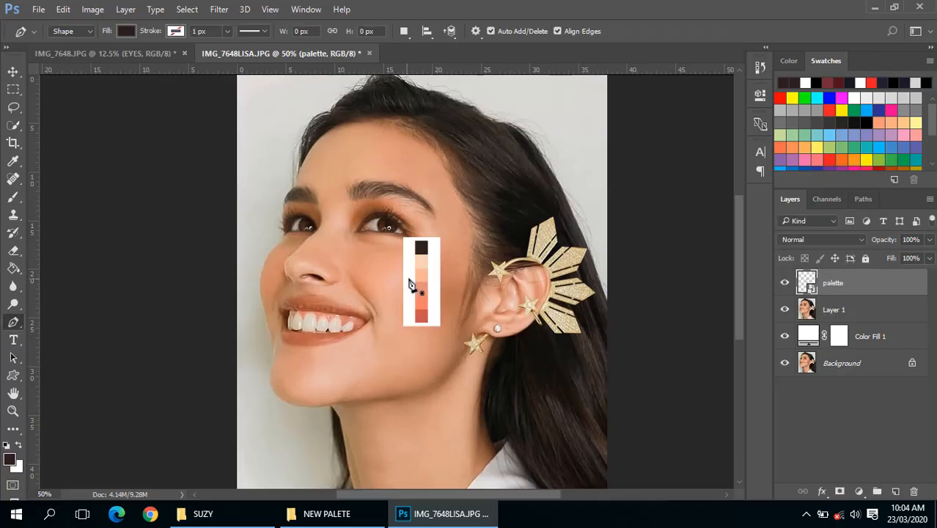
key(ctrl+t)
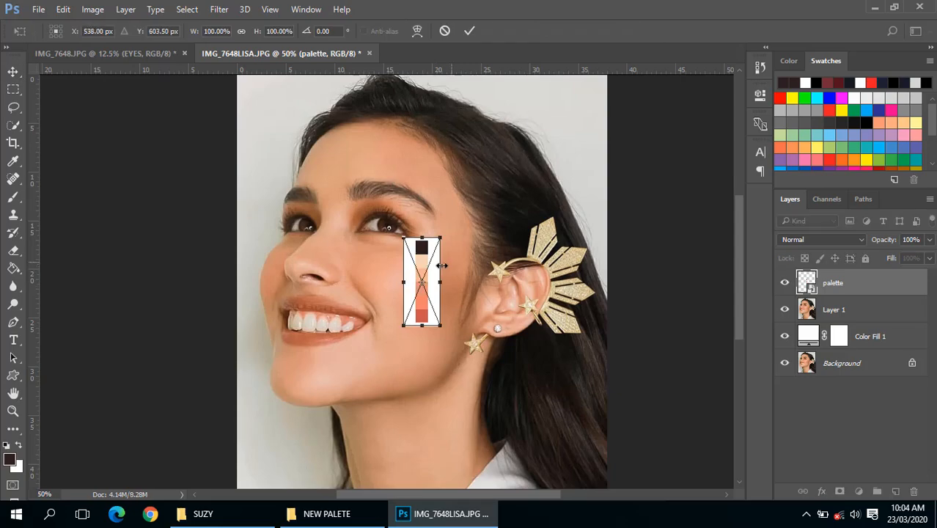
key(Return)
- Reposition the palette image on the woman's cheek, between her mouth and her ear
drag(431, 272, 558, 130)
ctrl+click(518, 132)
ctrl+click(519, 131)
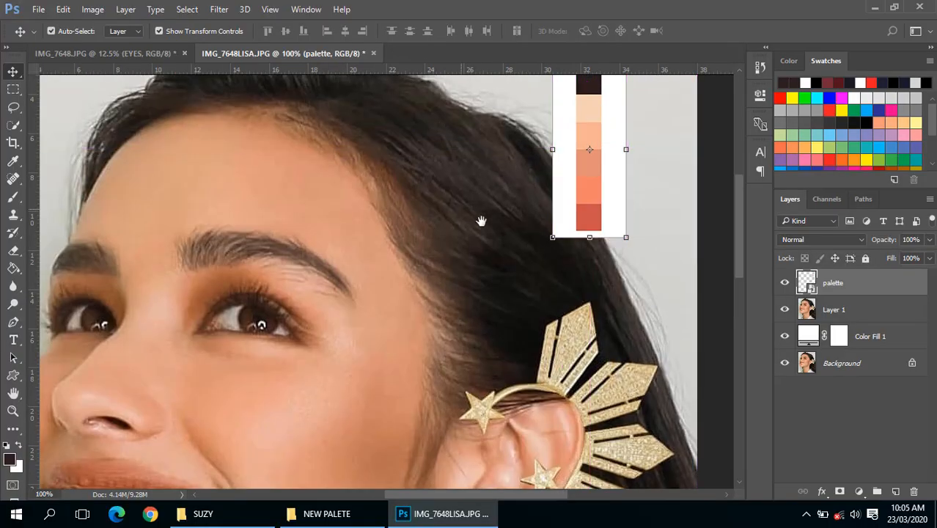
drag(481, 220, 519, 248)
alt+click(519, 248)
drag(589, 192, 529, 202)
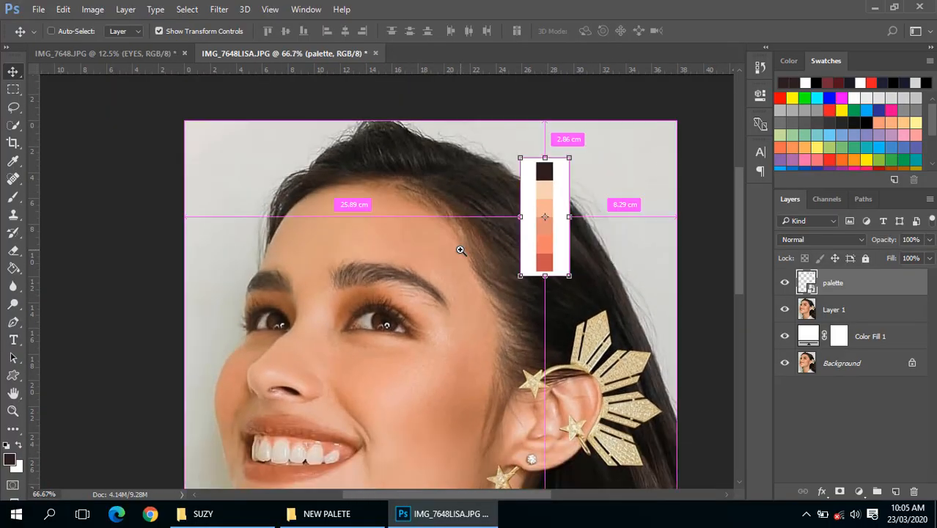
ctrl+click(460, 250)
drag(504, 287, 517, 247)
alt+click(517, 247)
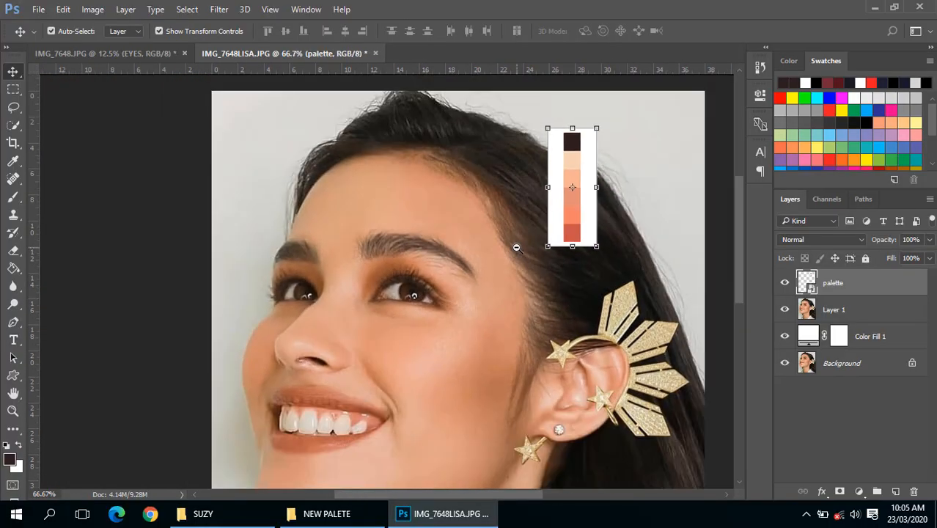
drag(581, 170, 439, 382)
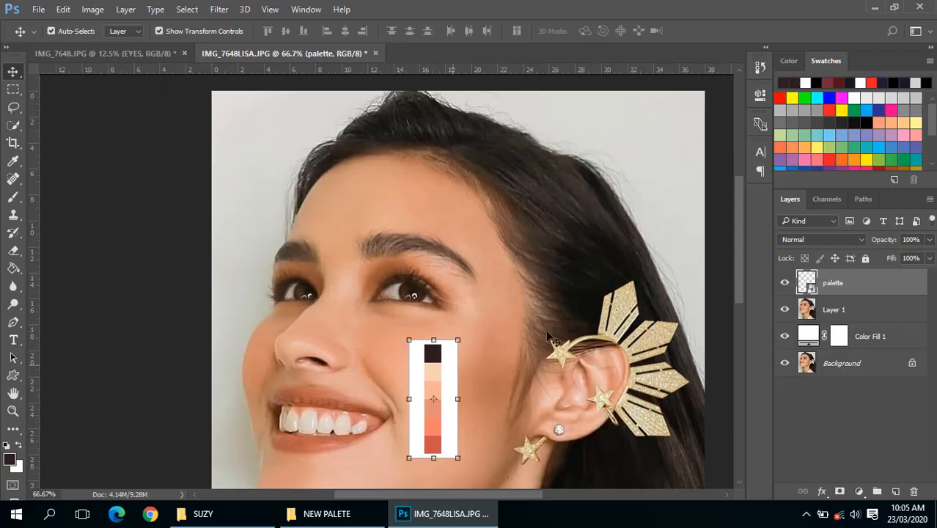
- Select the Color Fill 1 layer and activate the Pen tool
click(827, 311)
click(813, 336)
key(p)
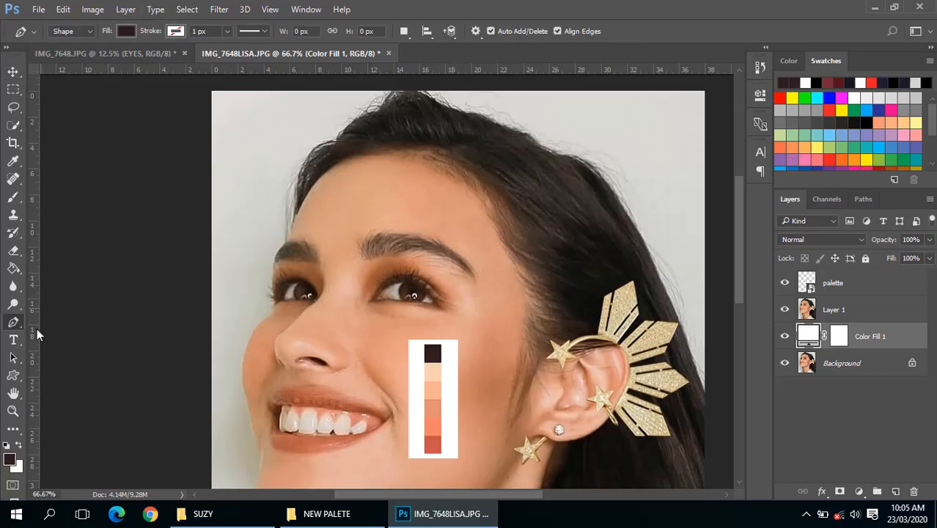
click(6, 462)
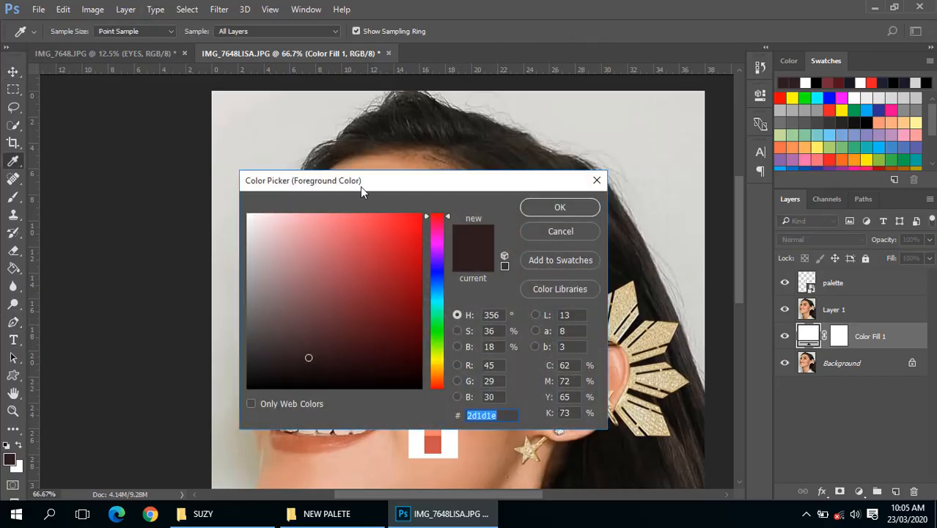
drag(360, 187, 698, 218)
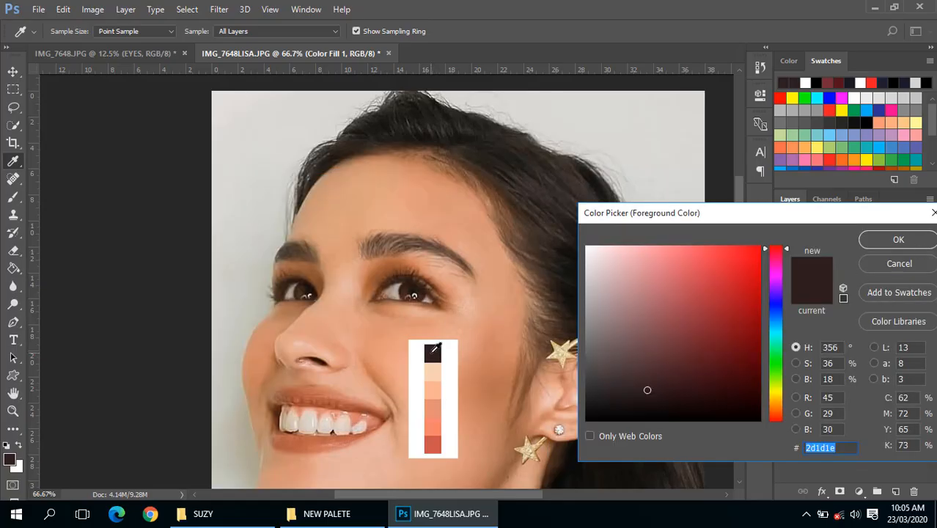
click(890, 267)
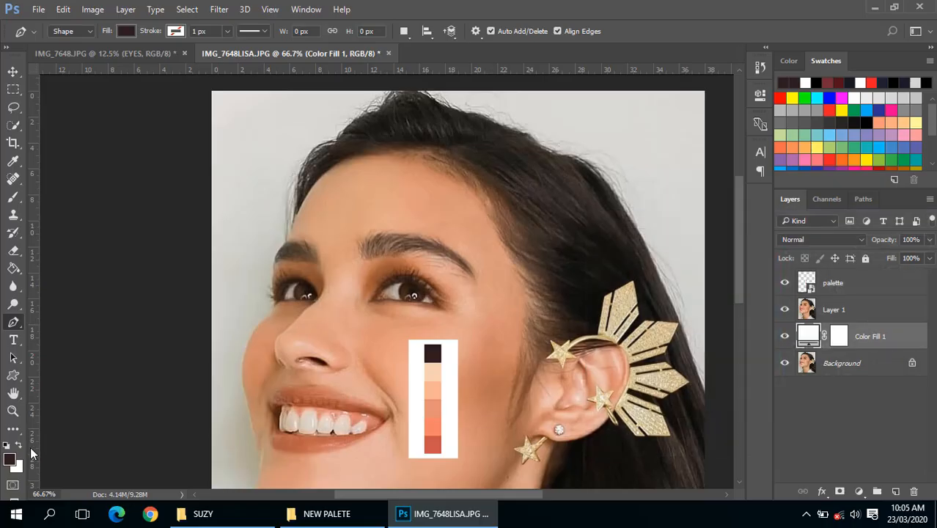
- Set the foreground color to the palette's darkest swatch, 2d1d1e
click(9, 461)
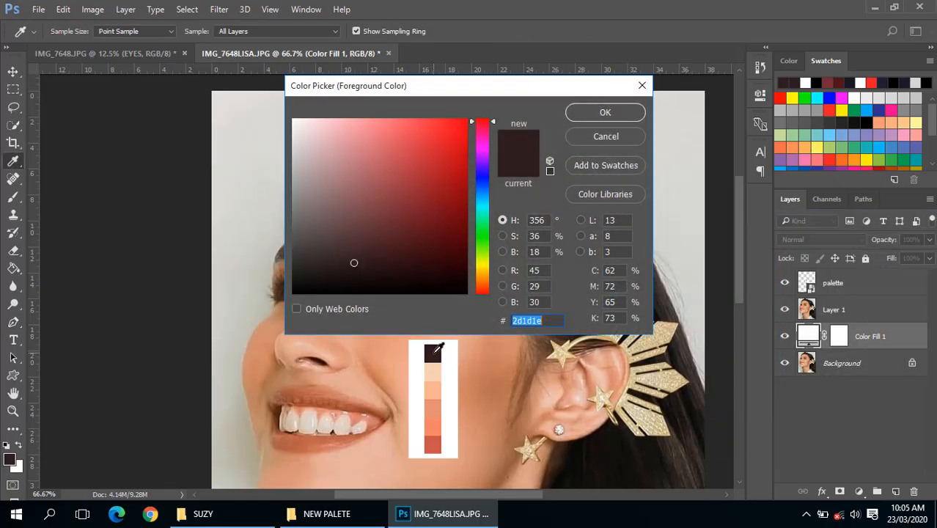
click(586, 112)
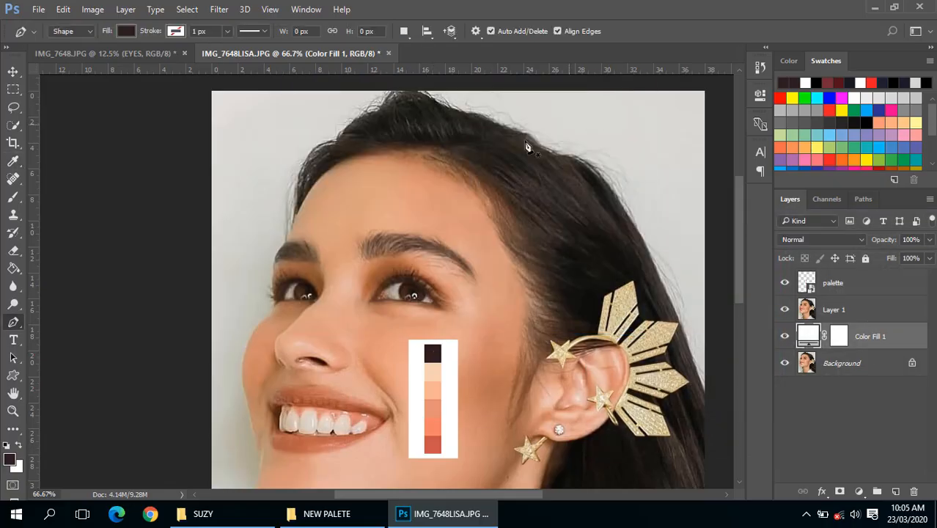
- Check the Pen tool's Shape mode, fill, stroke width and stroke type options
click(84, 31)
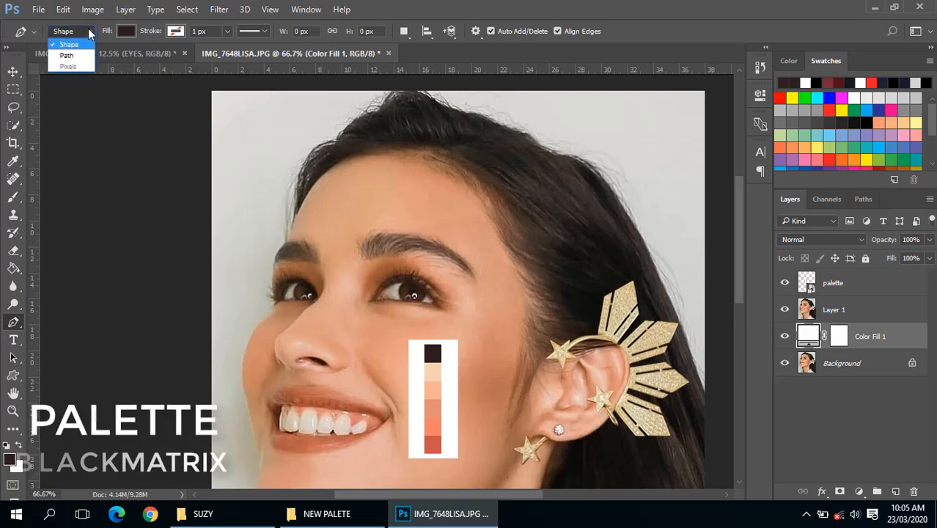
click(85, 32)
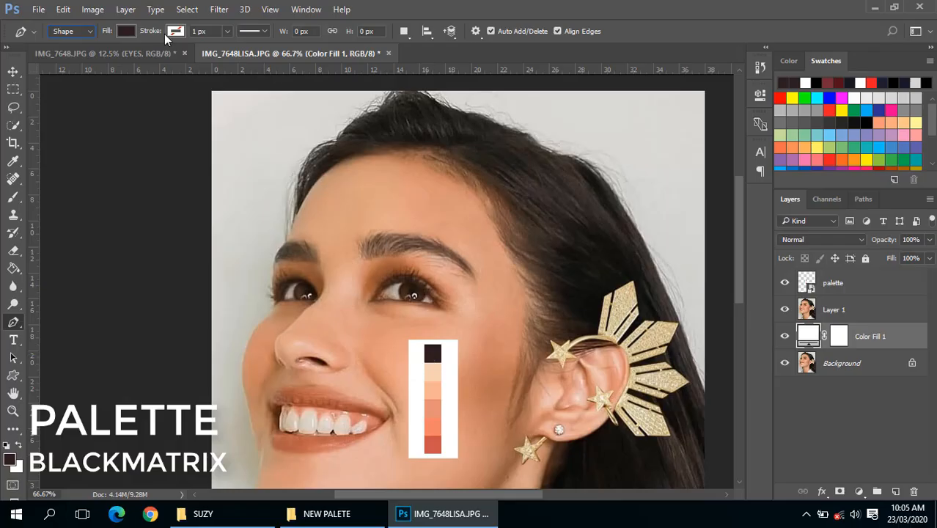
click(126, 30)
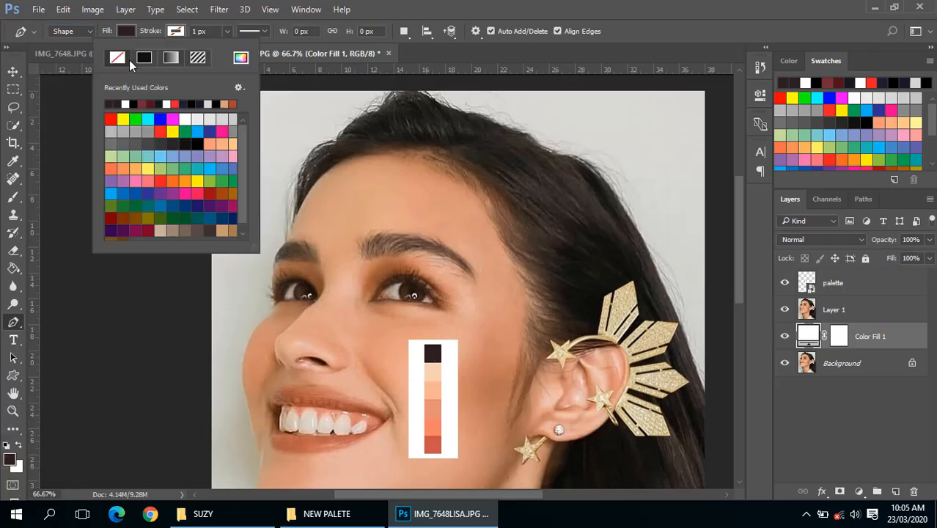
click(155, 32)
click(224, 33)
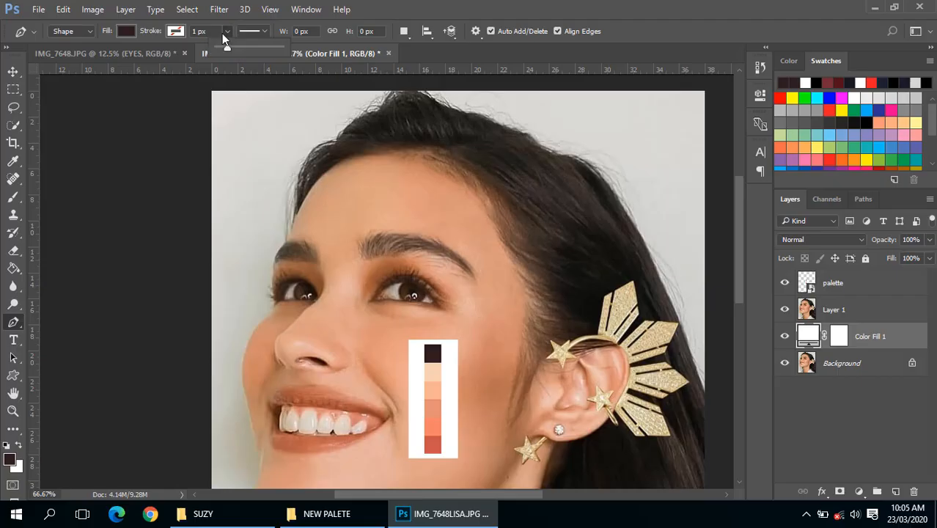
click(263, 31)
click(262, 31)
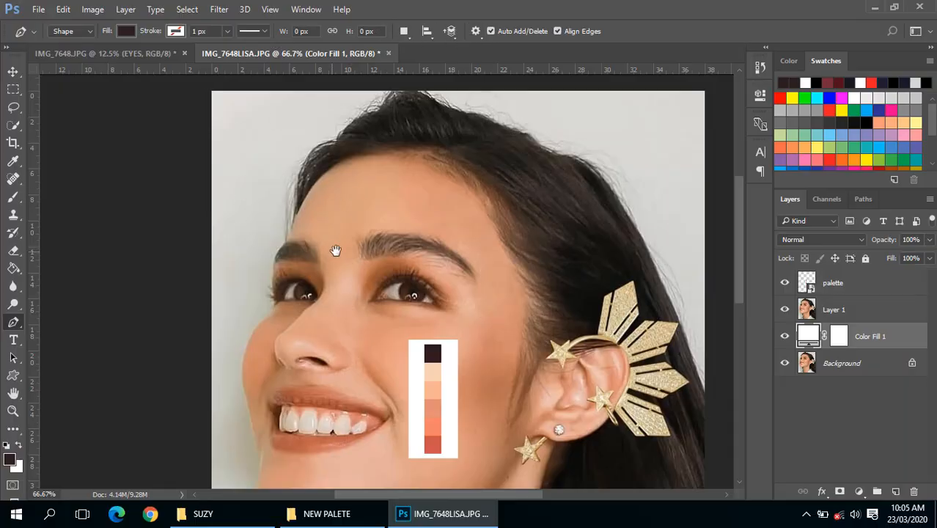
alt+click(363, 253)
alt+click(365, 253)
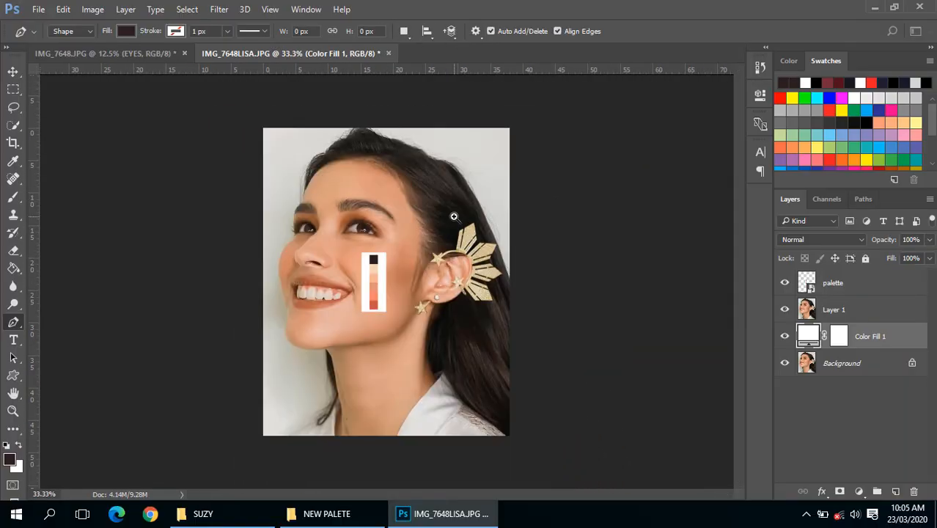
ctrl+click(454, 217)
ctrl+click(454, 217)
drag(330, 224, 482, 193)
drag(394, 222, 391, 237)
alt+click(392, 238)
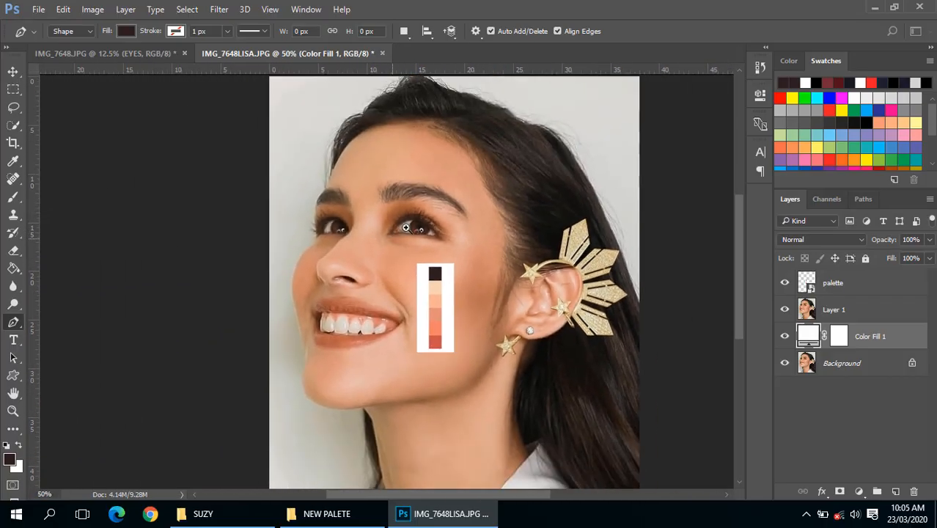
ctrl+click(405, 228)
drag(449, 208, 384, 262)
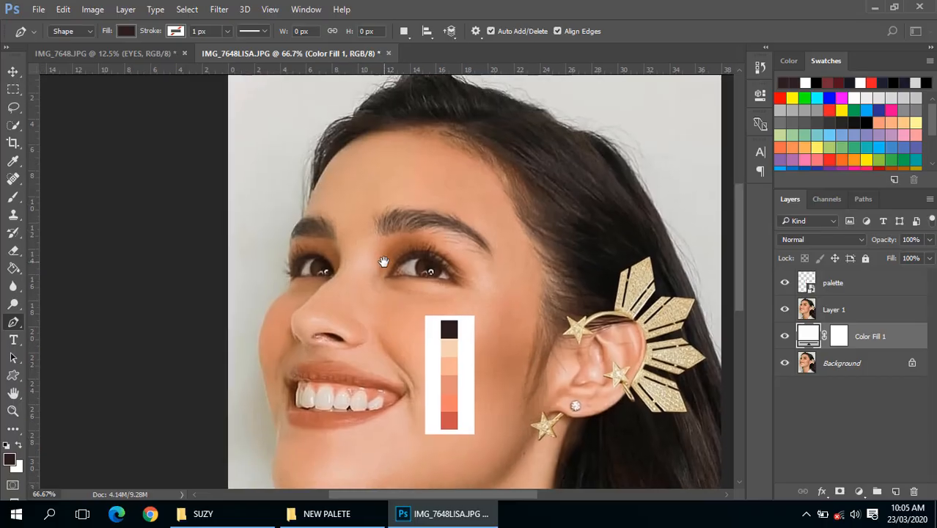
alt+click(487, 212)
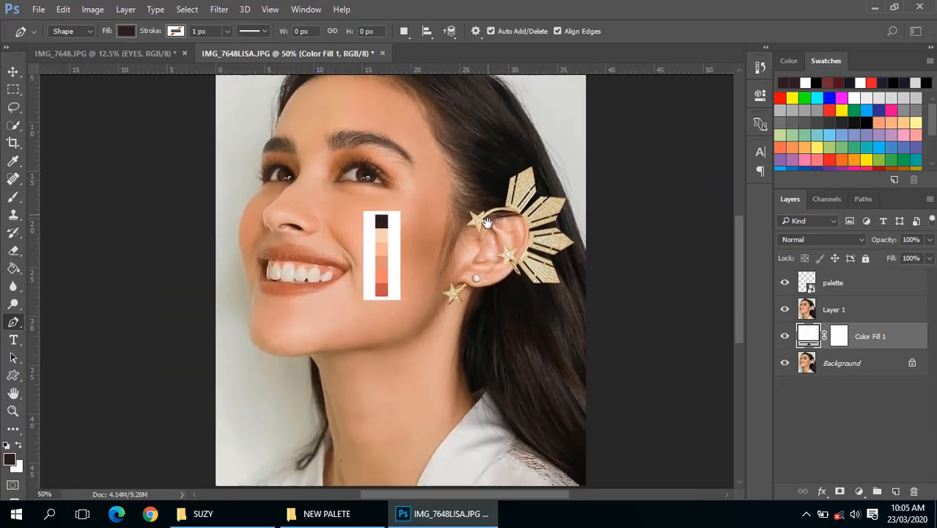
drag(435, 285, 491, 358)
ctrl+click(497, 258)
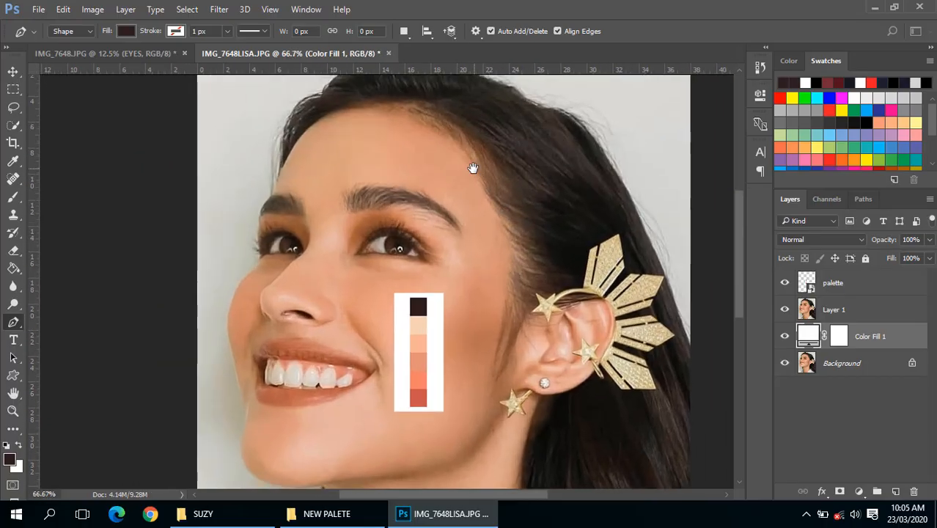
drag(473, 168, 424, 202)
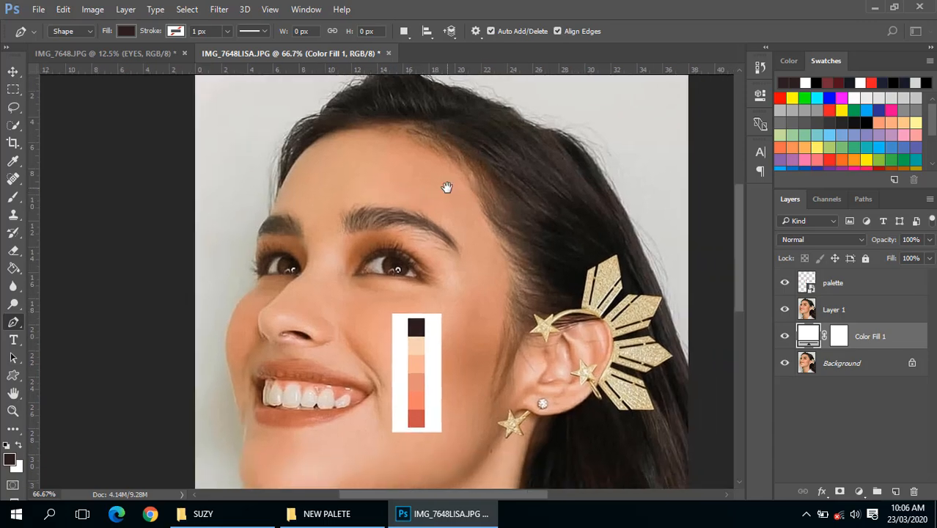
drag(468, 176, 447, 210)
- Try to draw a curved, dark-filled Pen shape over the hair above the forehead, on a new layer above Layer 1
ctrl+click(492, 212)
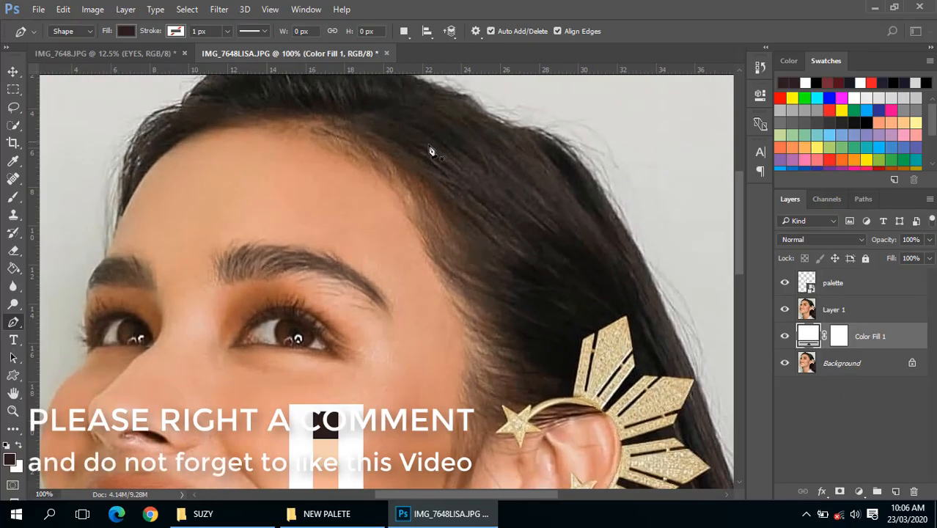
drag(406, 145, 467, 183)
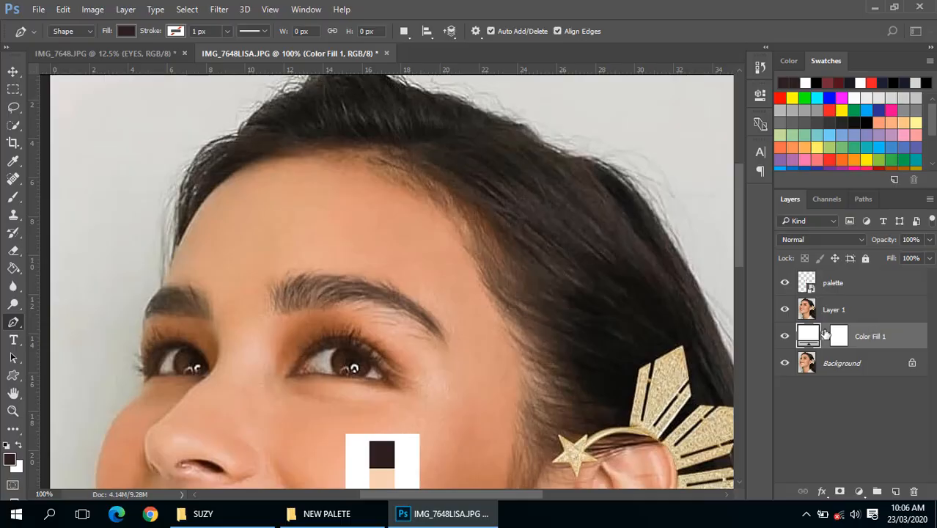
drag(404, 217, 429, 245)
click(824, 310)
click(342, 139)
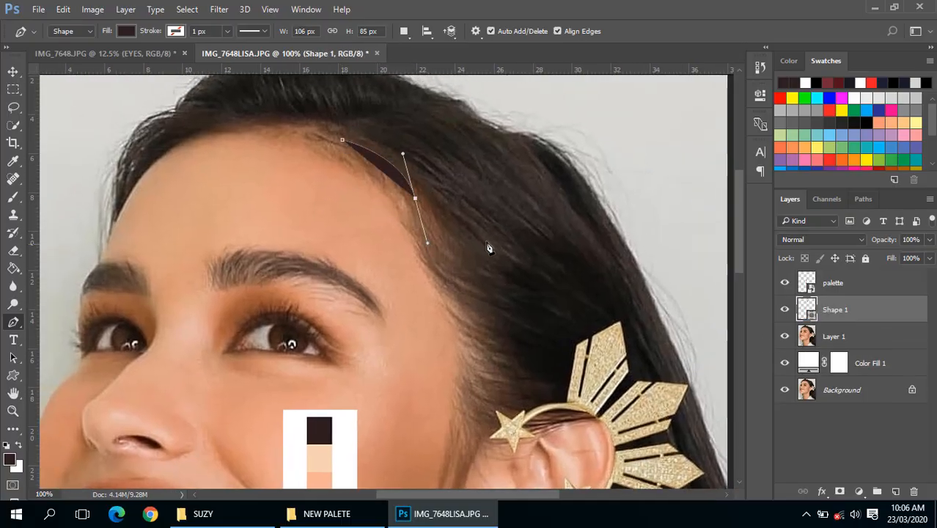
drag(489, 239, 500, 230)
drag(507, 148, 395, 111)
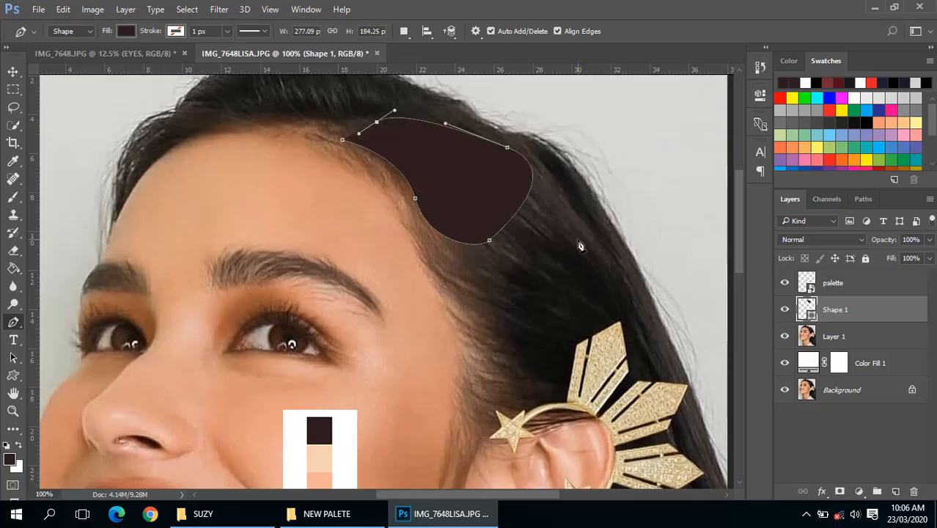
- Undo every anchor point of the trial hair shape, including its shape layer
key(ctrl+alt+z)
key(ctrl+alt+z)
key(ctrl+alt+z)
key(ctrl+alt+z)
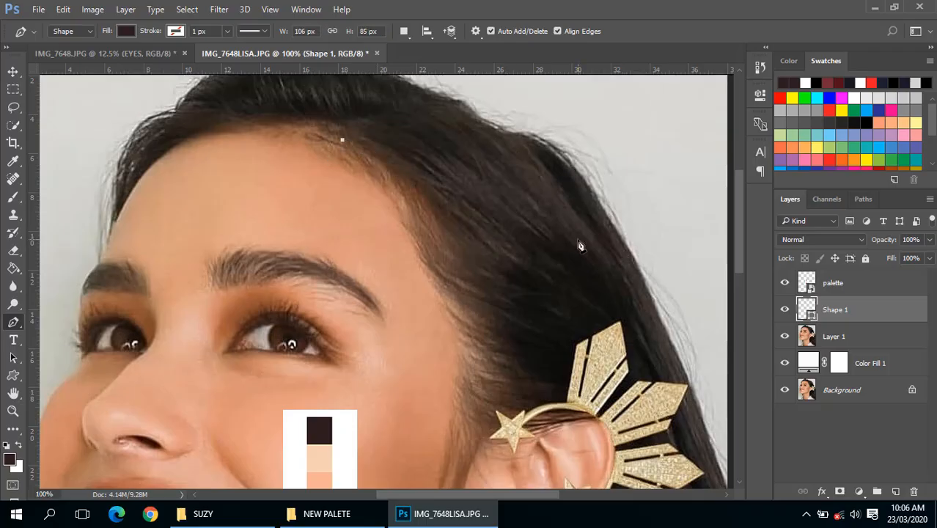
key(ctrl+alt+z)
click(832, 328)
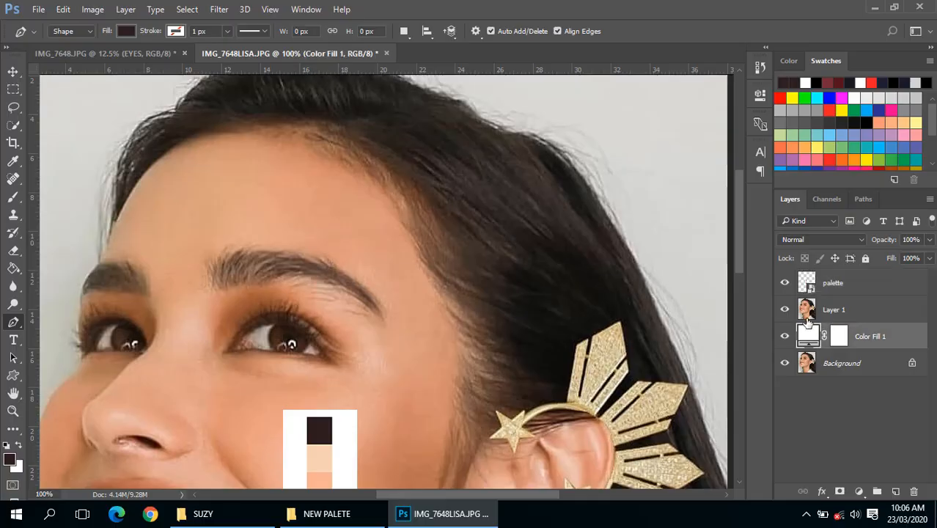
- Start a dark-filled Pen shape above Color Fill 1, placing its first anchor points along the hairline above the forehead
alt+click(473, 253)
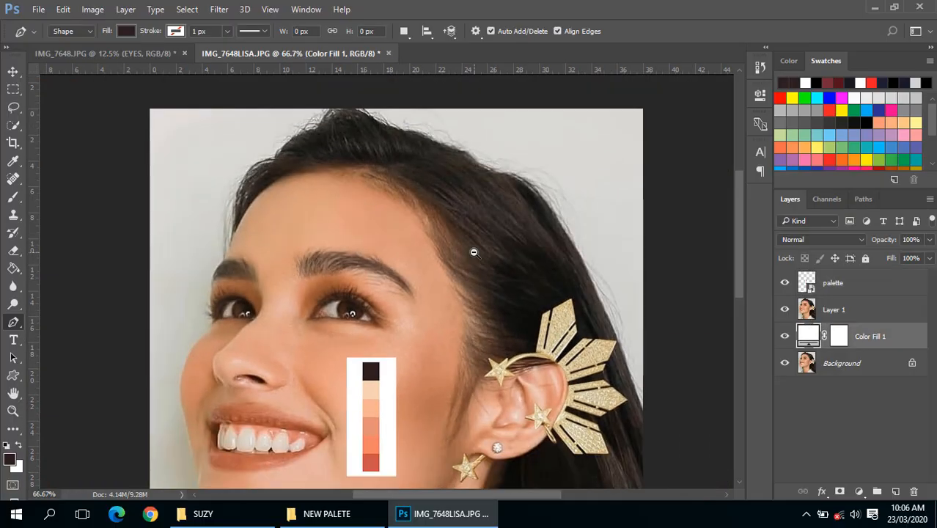
key(XF86MonBrightnessUp)
ctrl+click(440, 226)
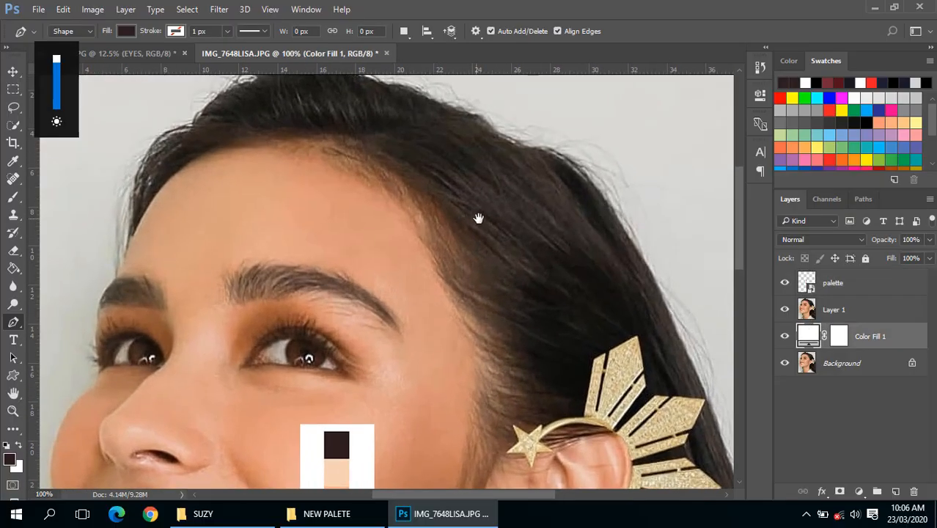
drag(479, 220, 548, 249)
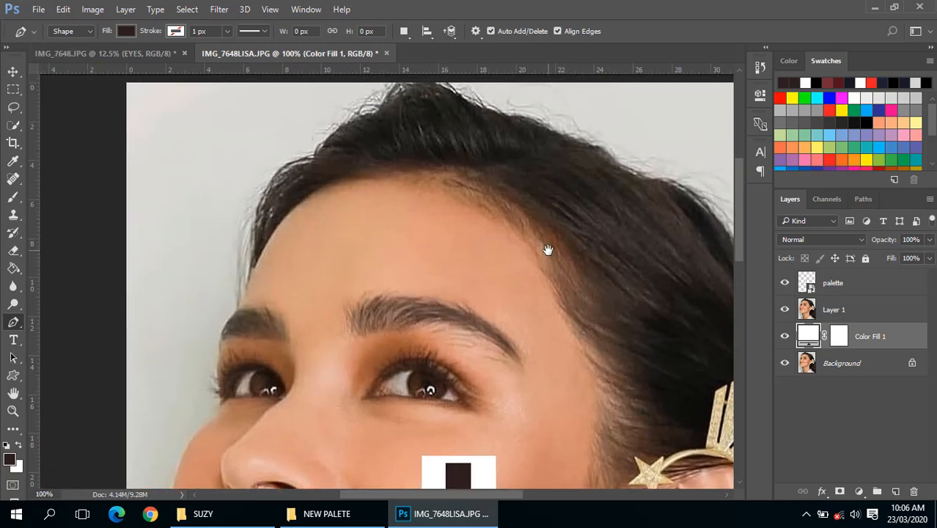
drag(431, 247, 313, 194)
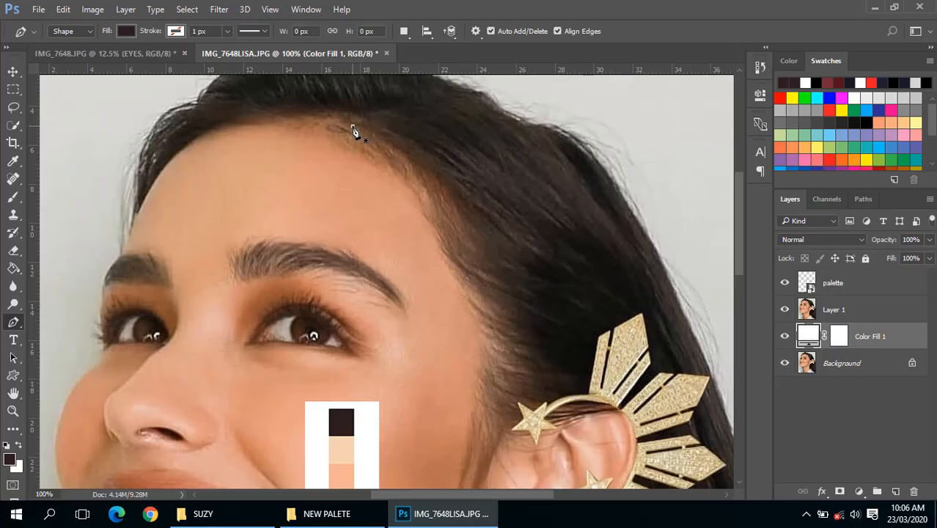
click(352, 126)
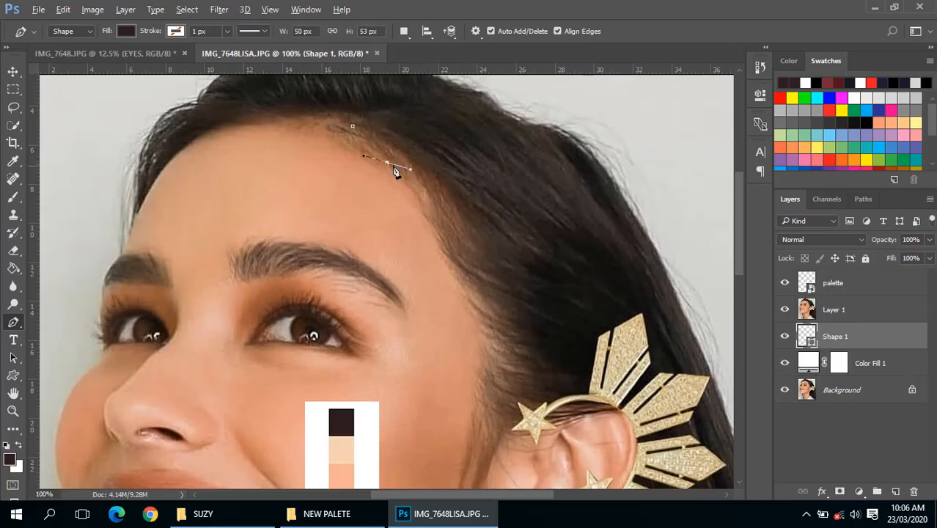
alt+click(387, 162)
click(376, 143)
drag(386, 161, 373, 143)
alt+click(373, 139)
key(ctrl+alt+z)
click(381, 152)
- Continue the hair path down the hairline past the temple, following the edge between skin and hair
drag(423, 210, 430, 233)
click(427, 196)
drag(477, 286, 477, 285)
scroll(454, 261, down, 3)
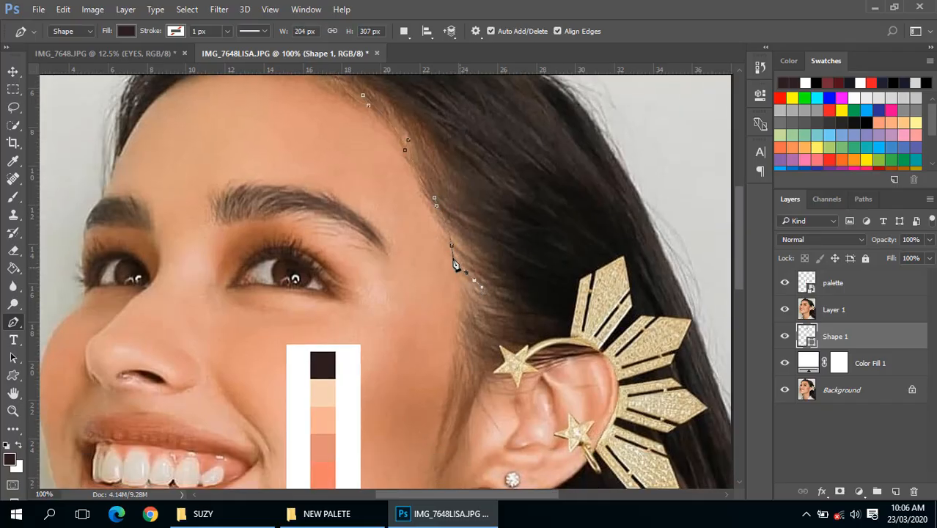
drag(477, 305, 461, 242)
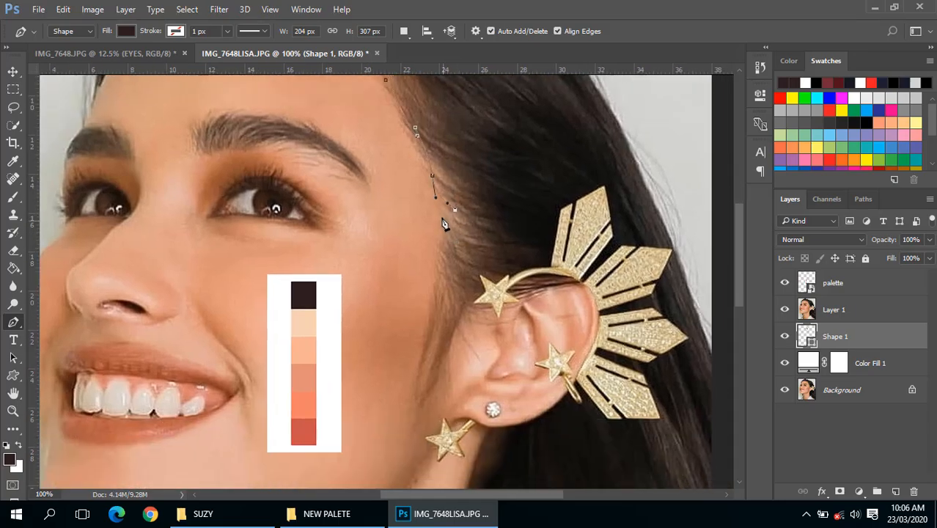
click(441, 210)
key(ctrl+plus)
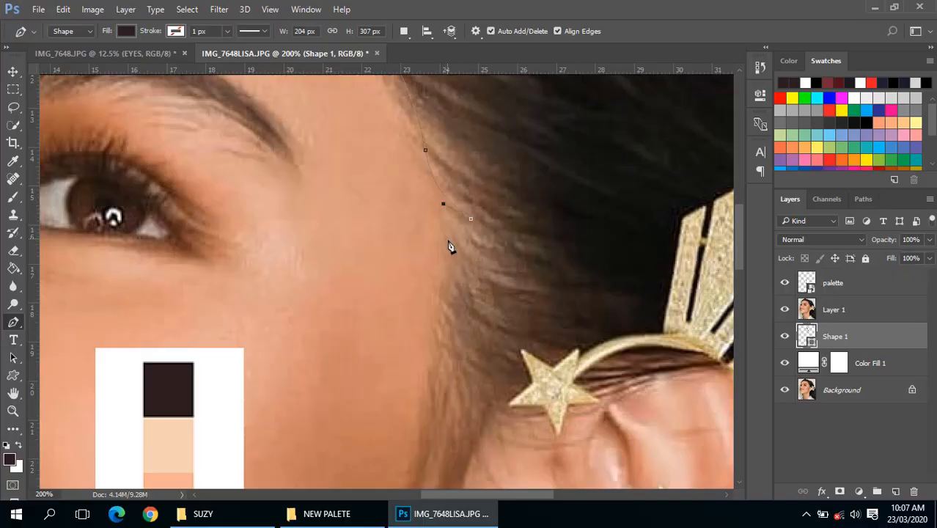
- Trace the sideburn strand down in front of the ear and back up to the star on the ear cuff
drag(463, 261, 474, 276)
drag(454, 369, 423, 330)
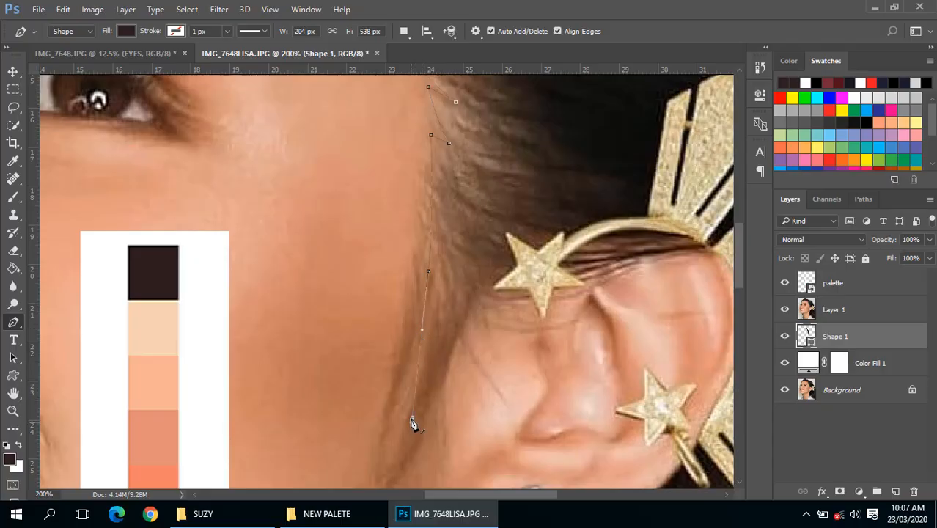
drag(478, 290, 497, 274)
scroll(571, 278, down, 1)
- Extend the hair path over the top of the ear and around its back edge to the underside of the earlobe
drag(607, 282, 553, 236)
drag(559, 313, 564, 242)
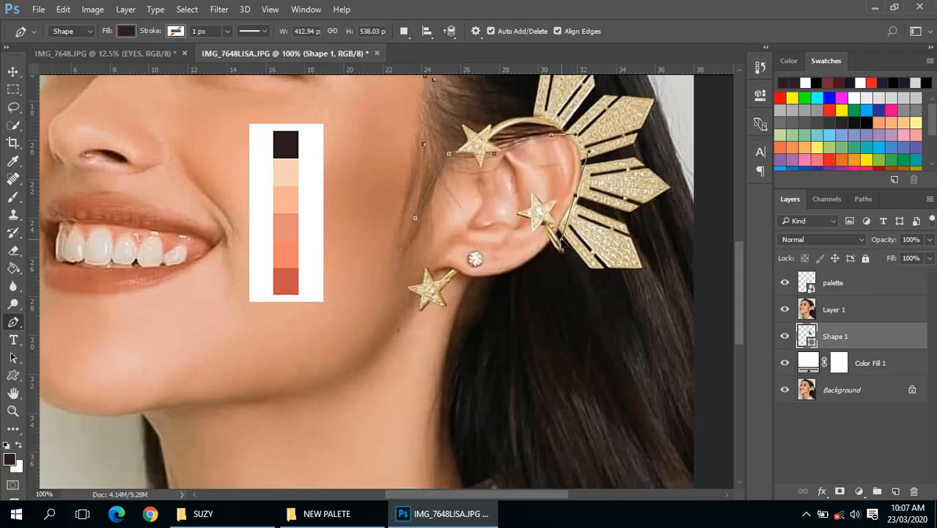
ctrl+click(541, 244)
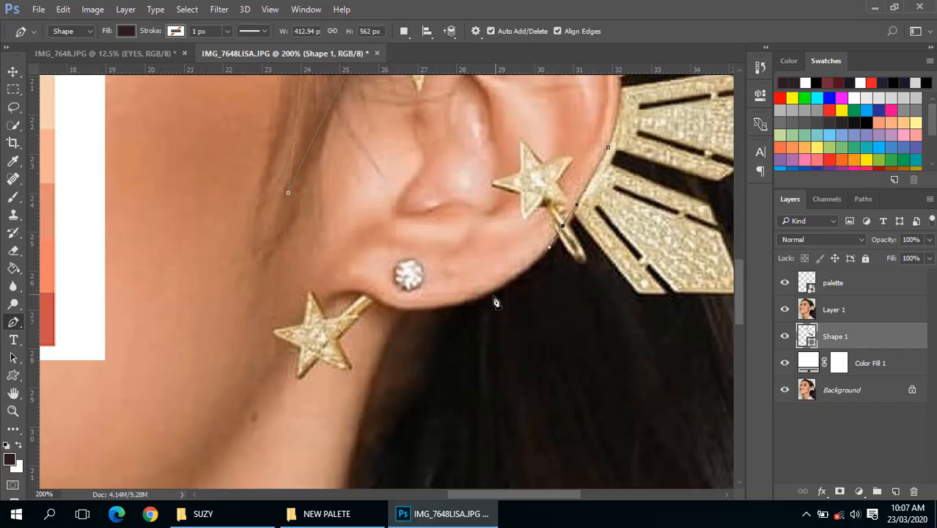
drag(477, 298, 461, 306)
alt+click(453, 329)
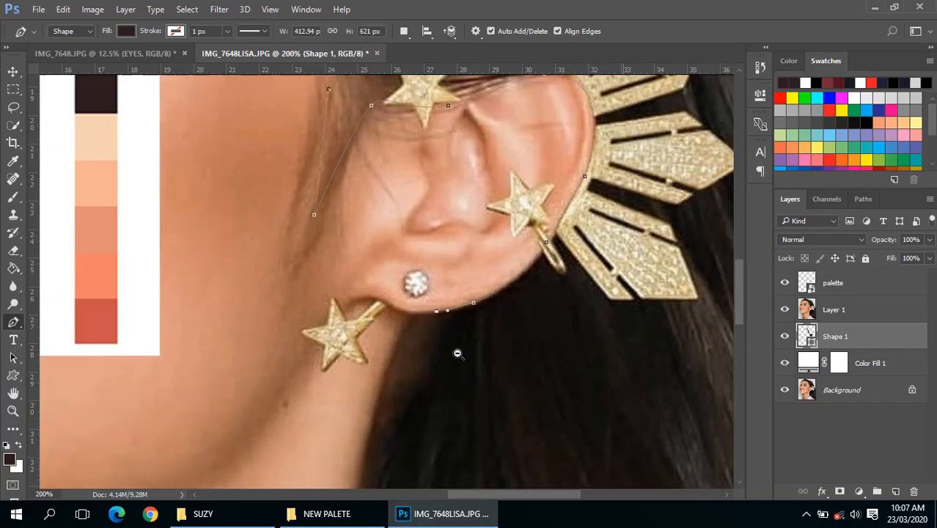
- Trace the hair edge from below the earlobe down along the neck to the tip of the shirt collar
drag(457, 351, 459, 265)
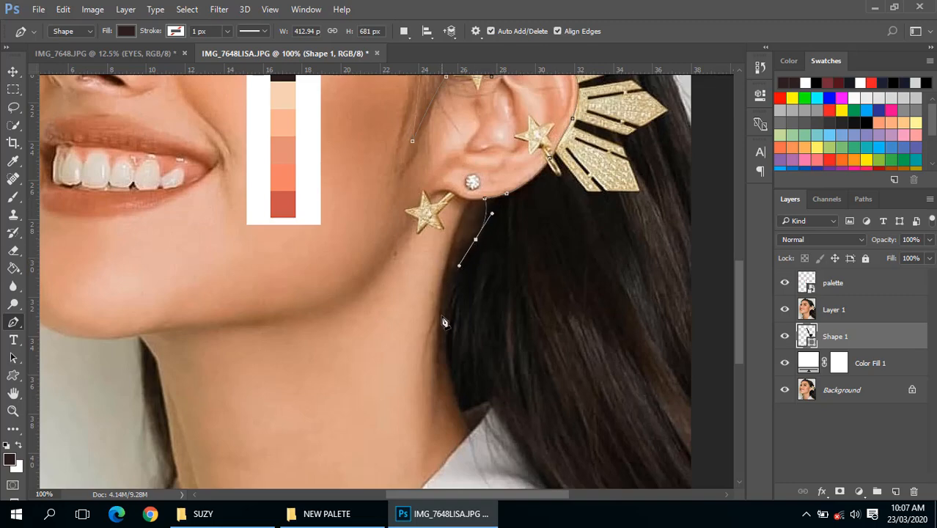
drag(438, 348, 420, 317)
alt+click(439, 349)
click(445, 315)
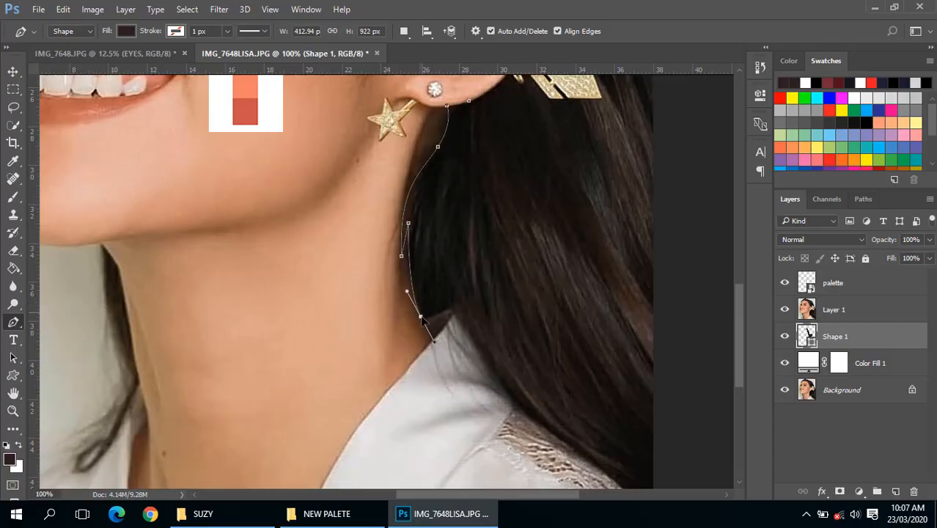
click(447, 308)
- Continue the hair path along the collar and lace shoulder to just outside the photo's lower corner
drag(535, 342, 410, 288)
drag(456, 340, 477, 353)
mouse_move(521, 381)
mouse_down()
mouse_move(533, 396)
mouse_move(505, 378)
mouse_move(528, 394)
mouse_up()
key(ctrl+z)
click(565, 424)
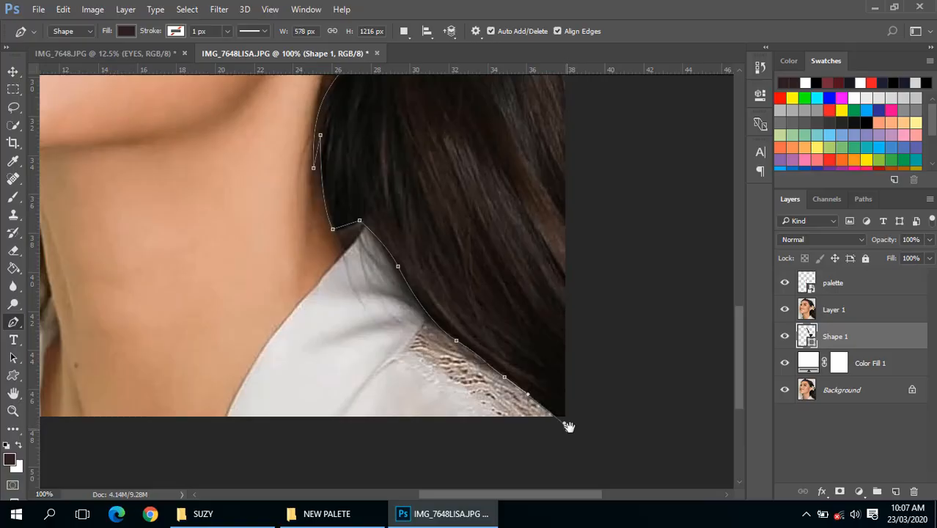
- Carry the path up outside the photo's right edge and back in where the outer hair meets that edge
alt+click(592, 282)
drag(584, 137, 562, 307)
click(574, 246)
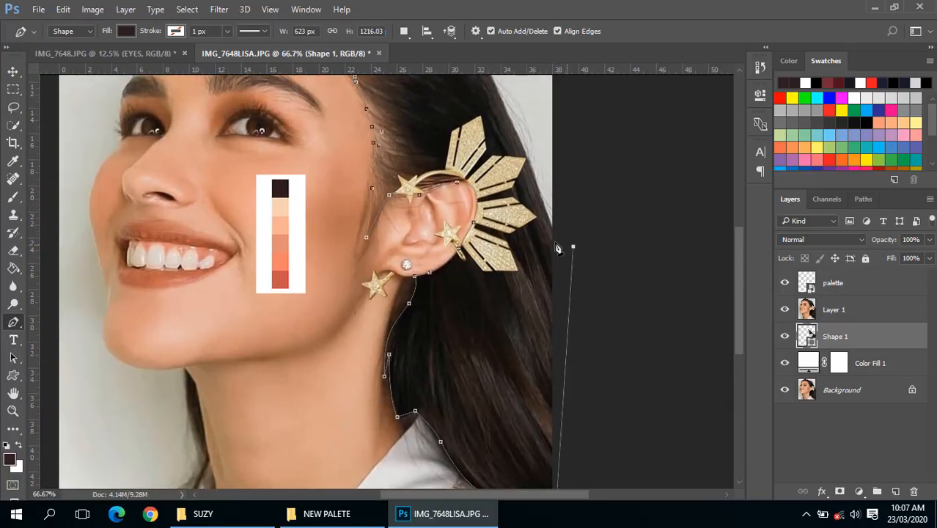
ctrl+click(554, 233)
drag(560, 184, 603, 318)
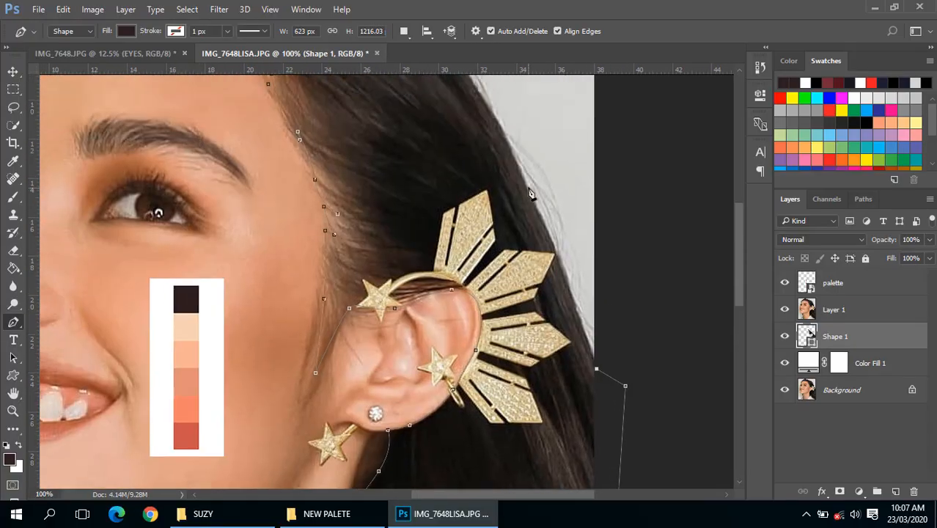
- Trace the outer contour of the hair from beside the ear cuff up the back of the head toward the crown
drag(528, 185, 516, 171)
drag(502, 113, 543, 261)
drag(428, 149, 363, 154)
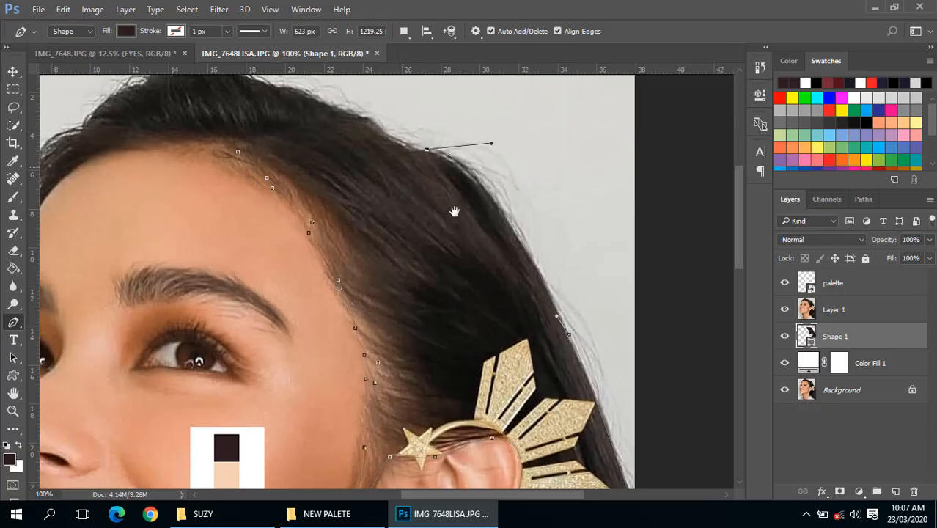
drag(429, 152, 473, 235)
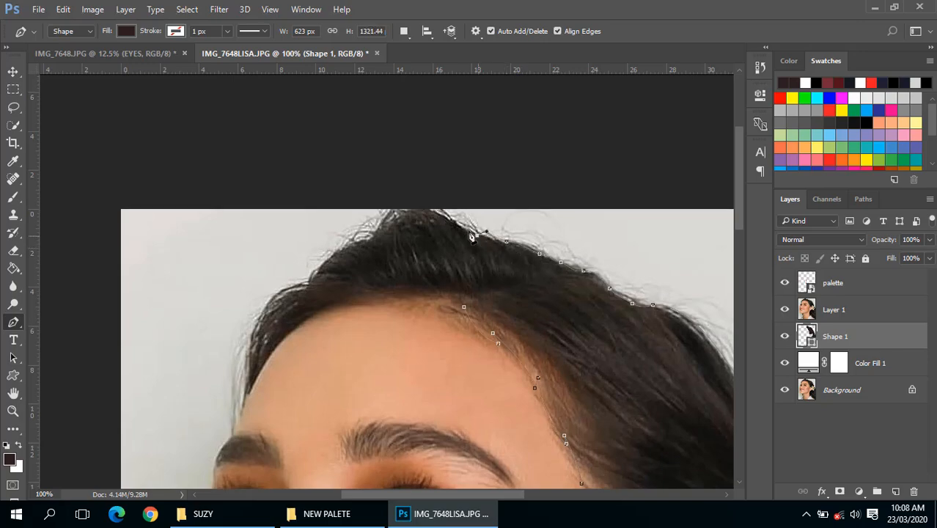
- Continue the hair outline over the crown and down the far side of the head toward the temple
drag(429, 205, 435, 225)
key(ctrl+z)
drag(413, 257, 404, 273)
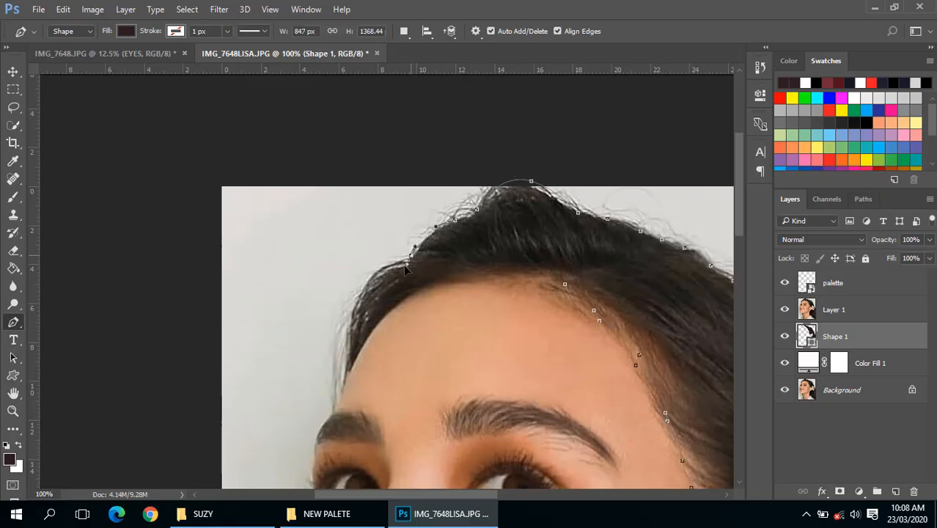
drag(427, 318, 450, 225)
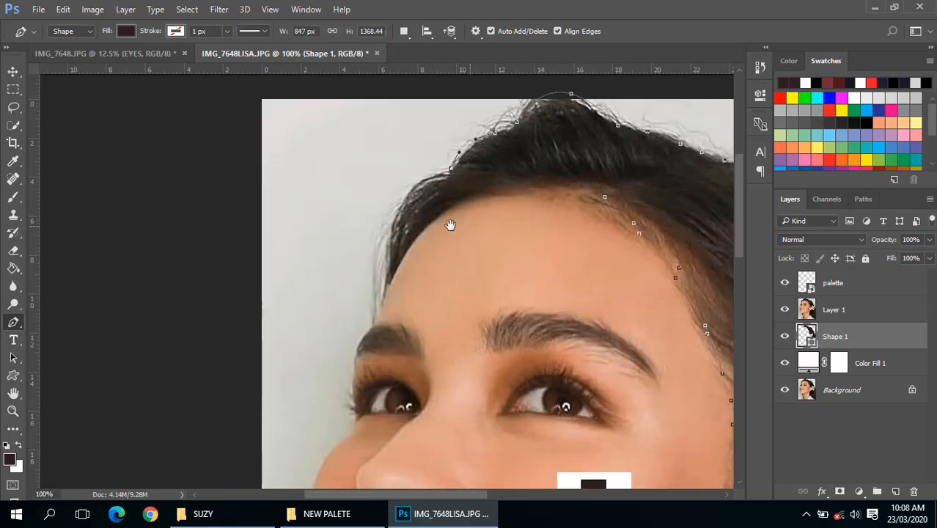
- Trace the far temple hair tip, follow the hairline back across the forehead, and close the path at its first anchor
drag(387, 282, 391, 391)
alt+click(386, 283)
click(383, 297)
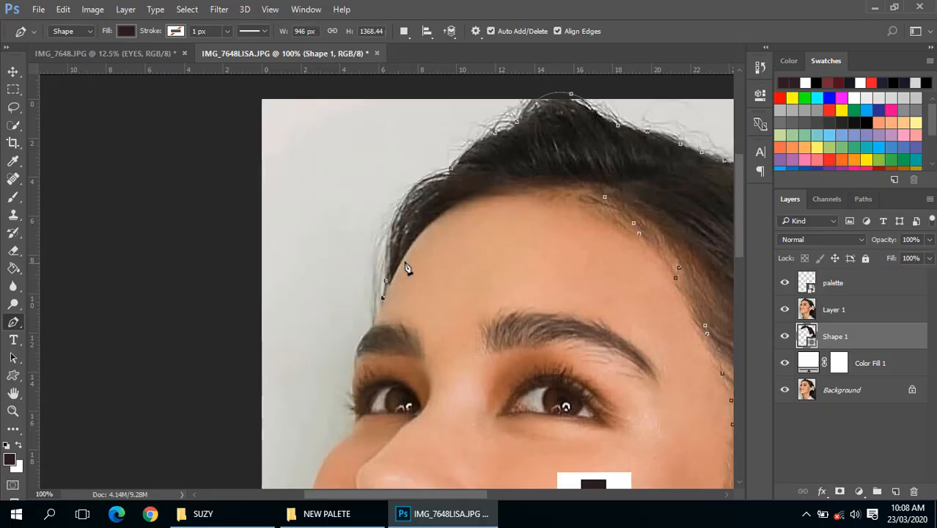
drag(412, 244, 420, 233)
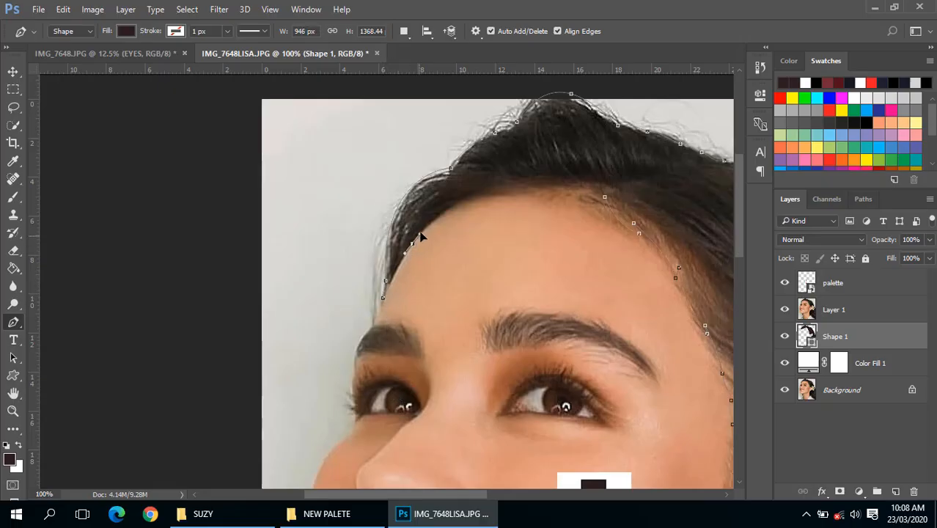
drag(483, 189, 608, 185)
alt+click(482, 190)
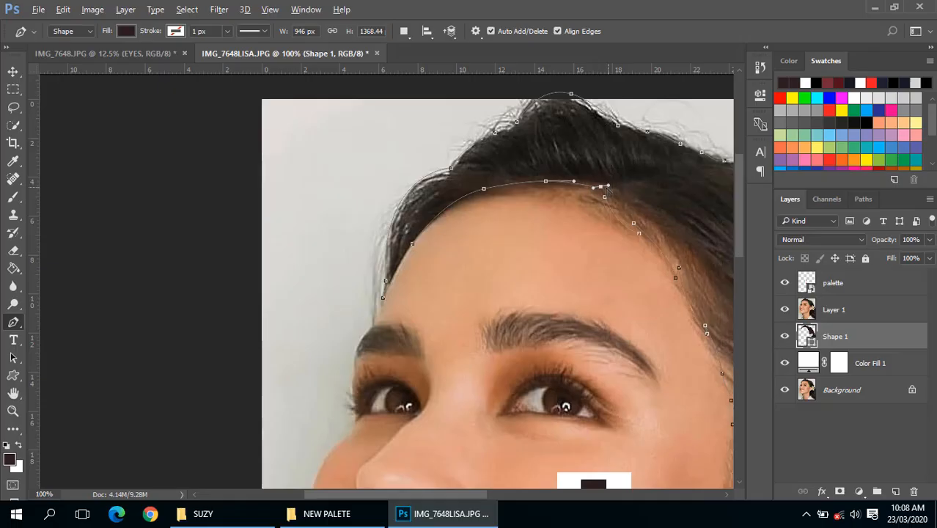
click(611, 187)
- Set the Pen tool's path operation to Combine Shapes for the hair shape
alt+click(589, 219)
alt+click(589, 220)
drag(557, 347, 545, 215)
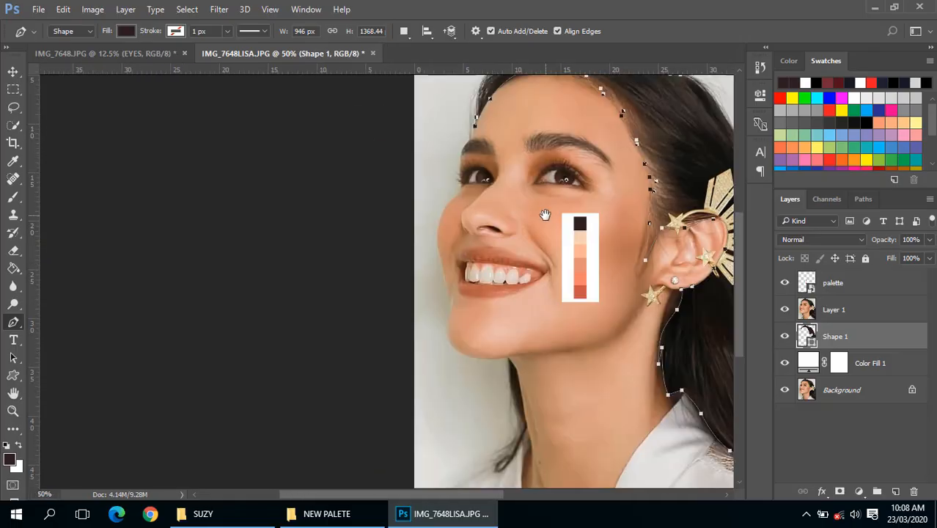
drag(554, 273, 464, 260)
ctrl+click(562, 253)
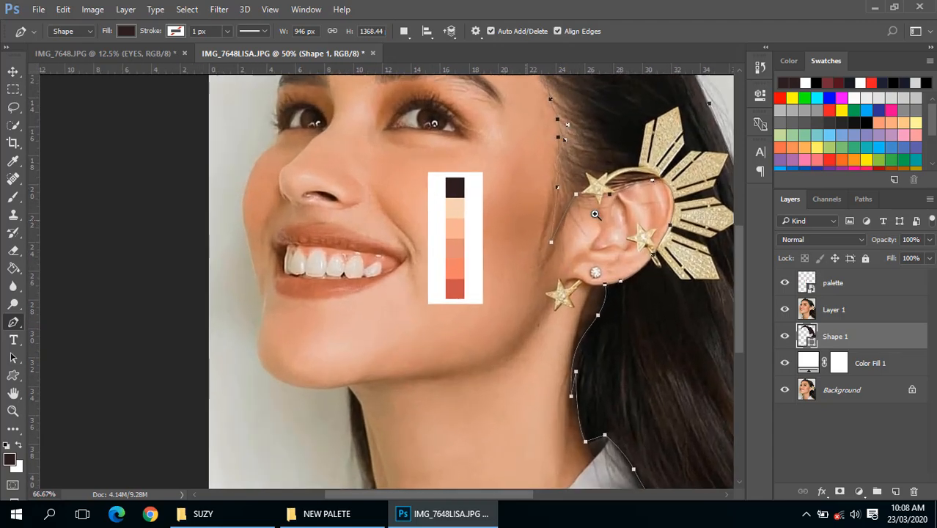
ctrl+click(562, 242)
ctrl+click(563, 234)
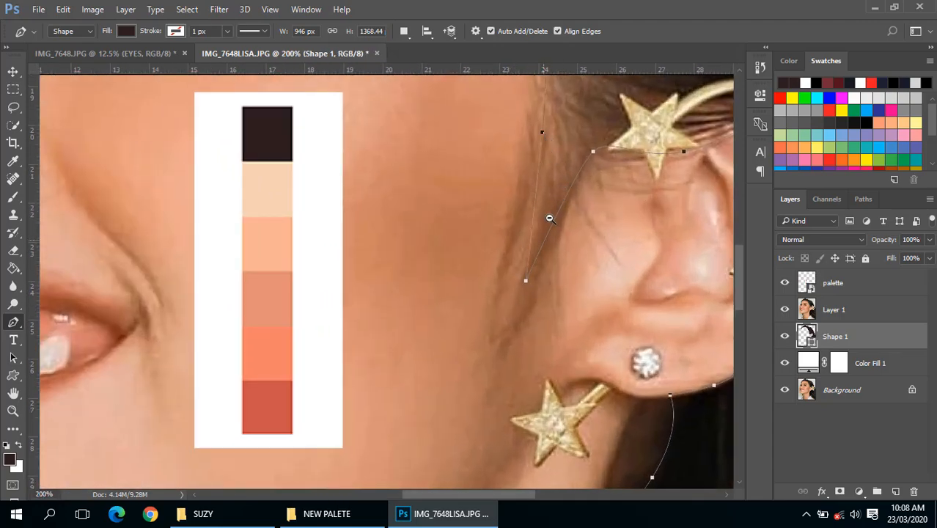
alt+click(550, 218)
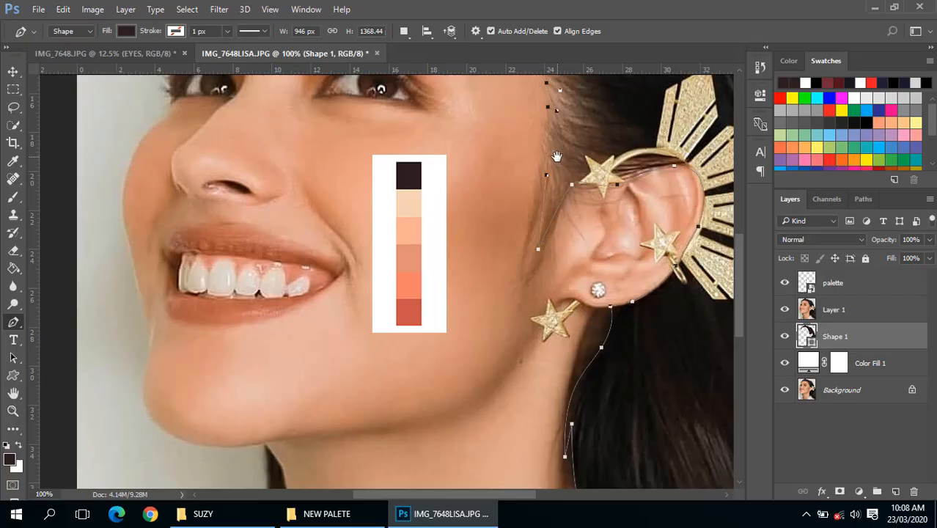
ctrl+click(557, 156)
drag(560, 133, 475, 180)
click(404, 31)
click(447, 62)
- Try to start an additional hair path at the sideburn in front of the ear
click(474, 141)
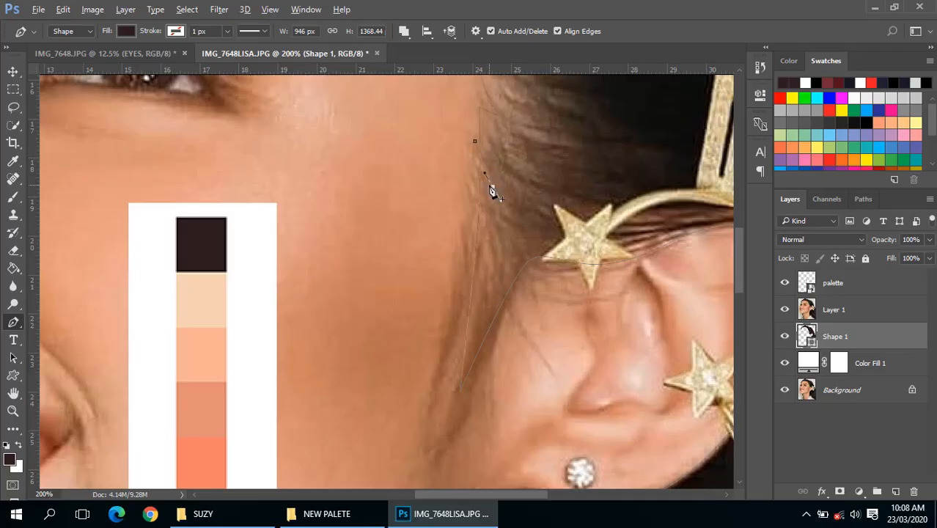
key(ctrl+z)
scroll(482, 208, down, 2)
scroll(481, 205, up, 2)
click(463, 184)
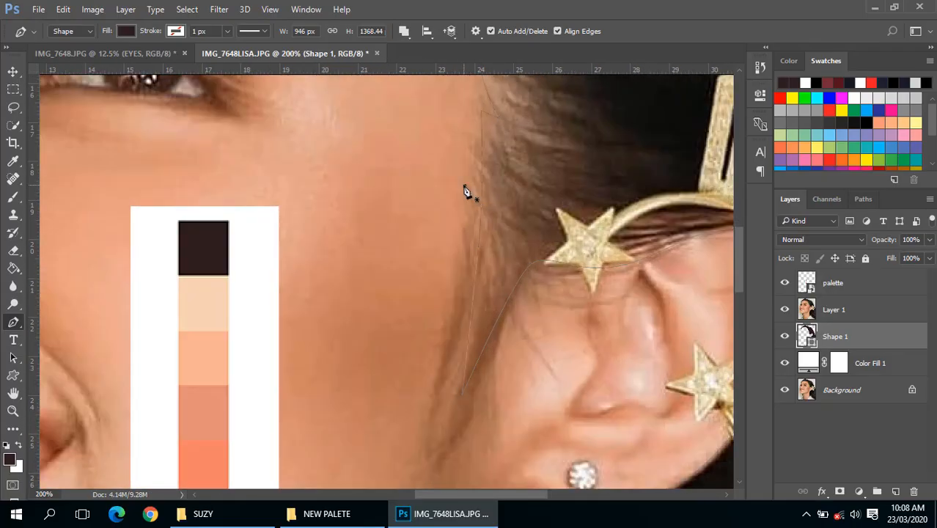
click(463, 184)
alt+click(488, 252)
drag(446, 177, 444, 176)
click(470, 178)
drag(458, 170, 458, 170)
- Set the Pen tool's path operation to Combine Shapes for adding the loose hair strand beside the neck
alt+click(466, 189)
alt+click(465, 189)
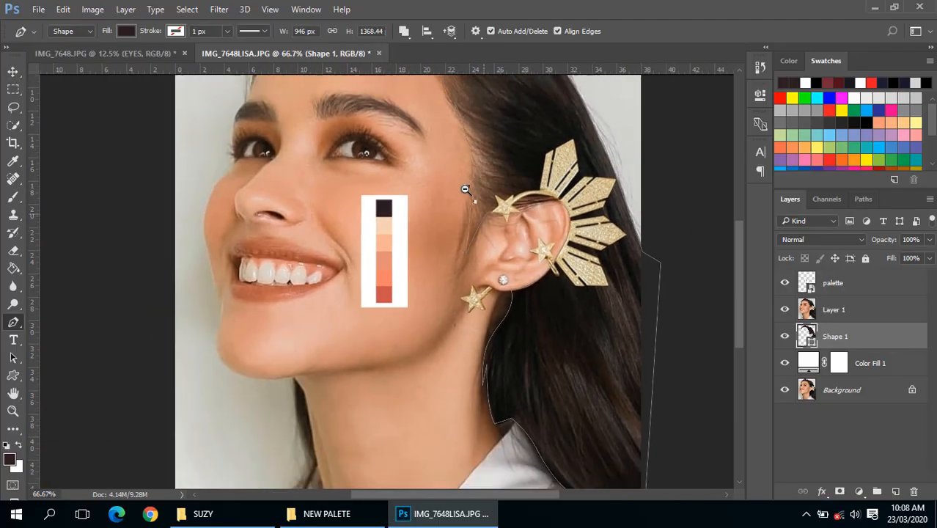
alt+click(466, 189)
click(365, 213)
click(369, 212)
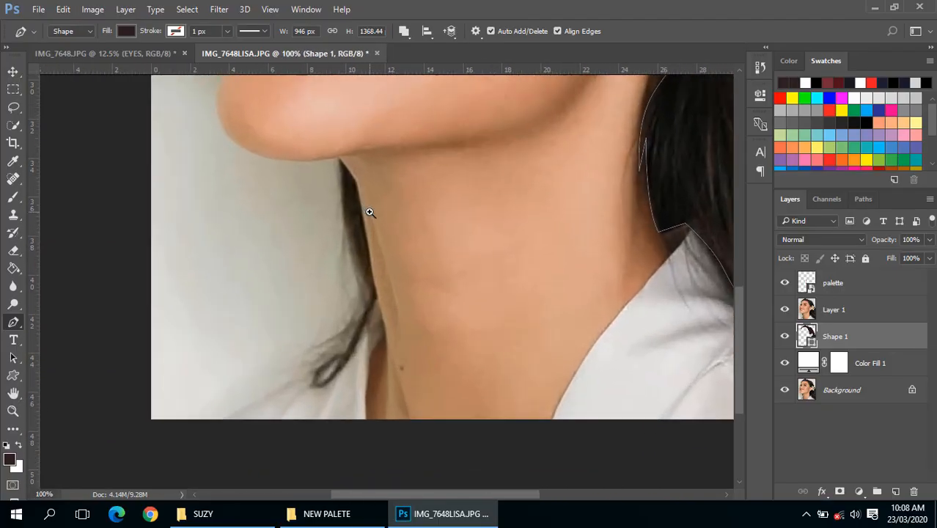
click(404, 203)
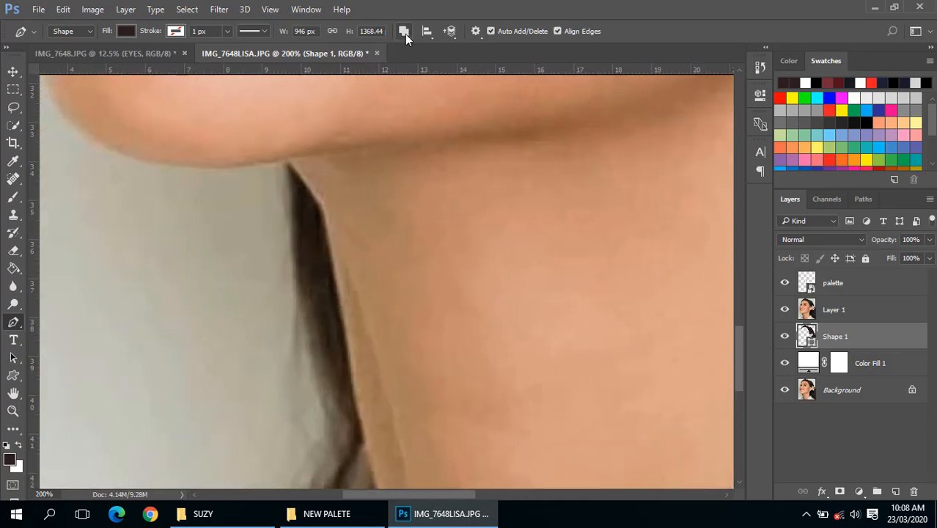
click(404, 32)
click(421, 60)
click(404, 31)
click(421, 60)
scroll(389, 155, down, 2)
- Trace the neck-side edge of the loose hair strand from beneath the chin down to its narrow point near the collar
click(311, 107)
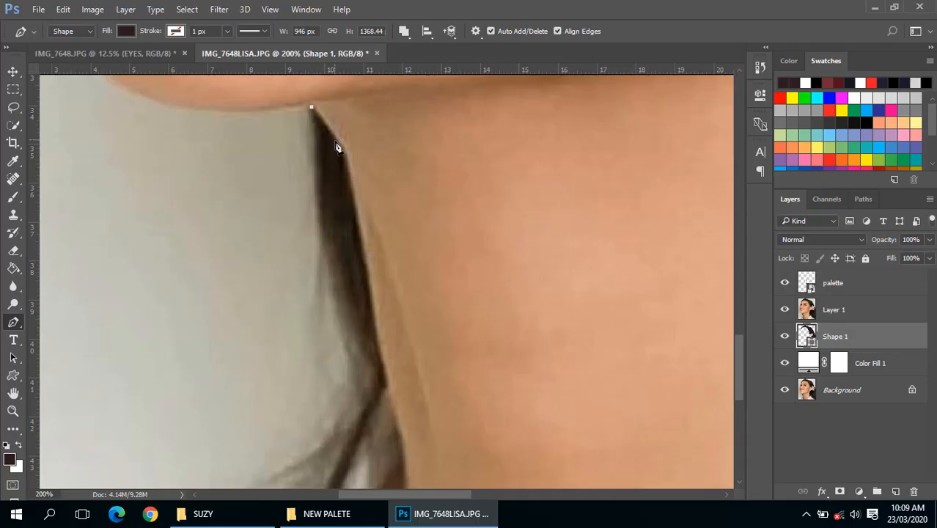
scroll(343, 146, down, 3)
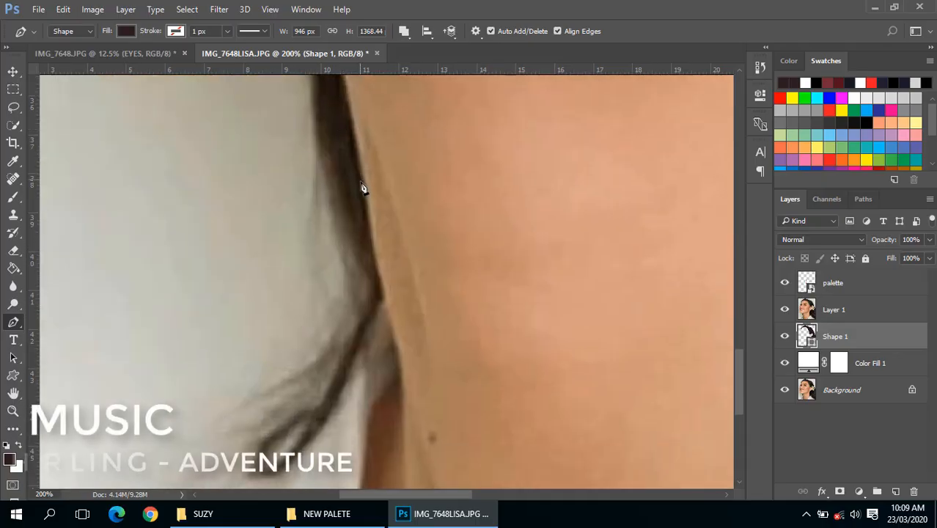
click(362, 180)
drag(367, 204, 368, 209)
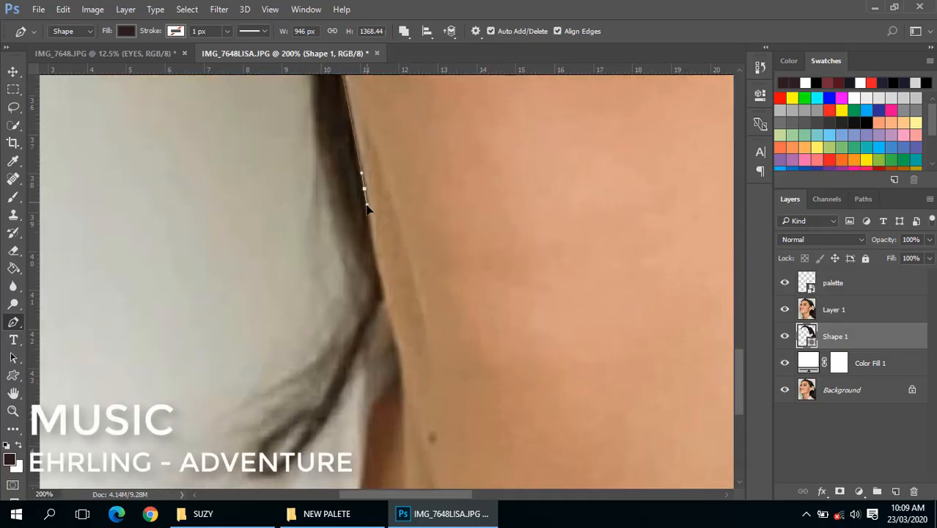
drag(381, 297, 500, 231)
click(381, 296)
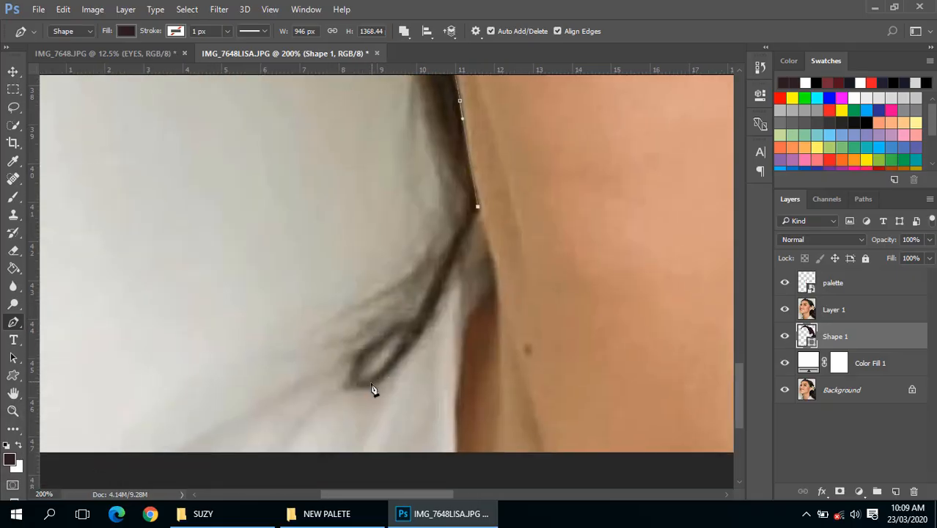
- Outline the curled lower tip of the loose strand and bring the path back up to its narrow point
drag(372, 385, 322, 400)
mouse_move(390, 333)
mouse_down()
mouse_move(414, 310)
mouse_move(384, 334)
mouse_up()
drag(370, 380, 378, 374)
drag(442, 273, 456, 179)
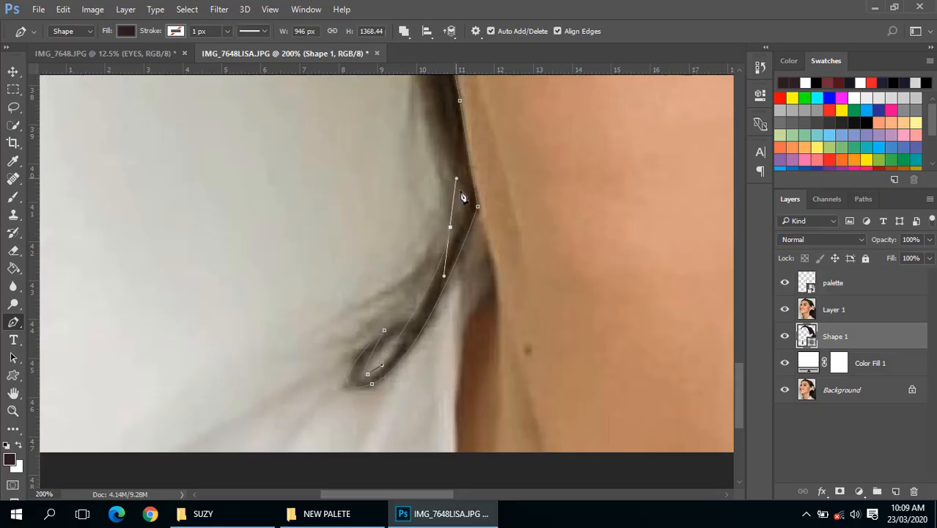
drag(450, 227, 459, 210)
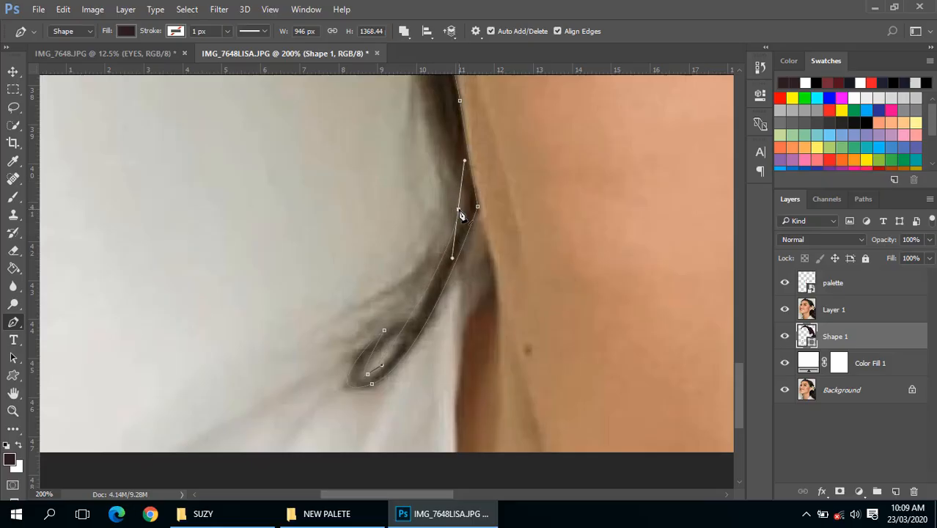
- Trace the outer edge of the loose strand up to the chin and close the path at its first anchor
drag(450, 110, 446, 224)
scroll(467, 253, down, 1)
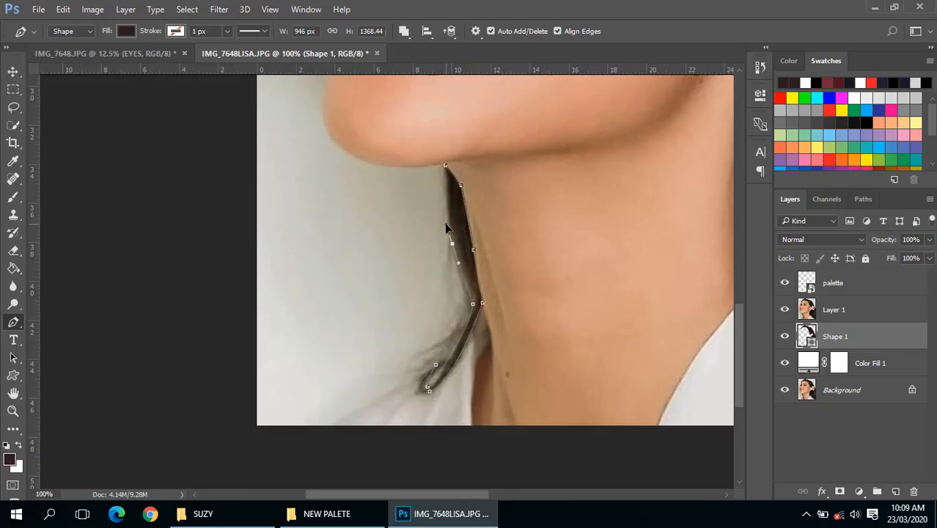
drag(448, 259, 441, 156)
- Add a thin dark crescent path for the shadow where the earlobe meets the lower star earring
ctrl+click(473, 182)
drag(485, 186, 473, 207)
alt+click(473, 207)
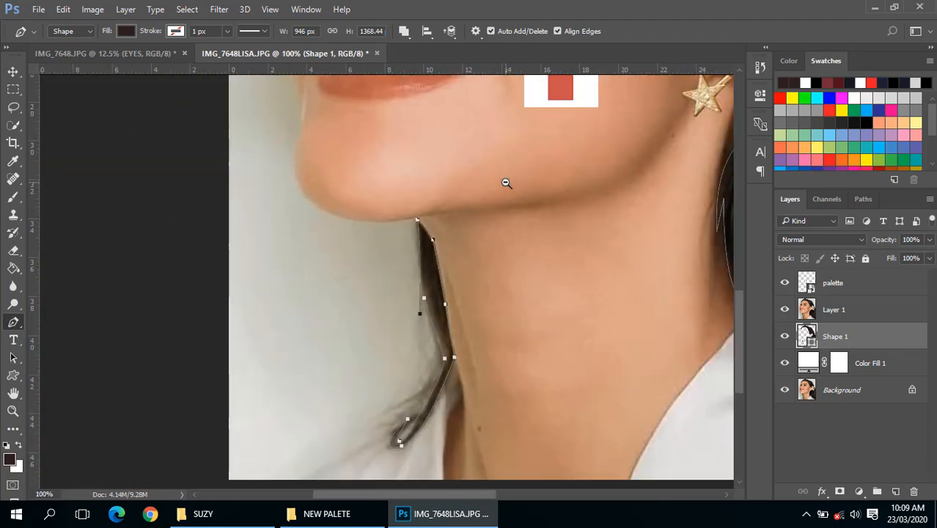
alt+click(506, 182)
drag(563, 154, 441, 226)
ctrl+click(520, 176)
ctrl+click(521, 176)
drag(576, 151, 473, 239)
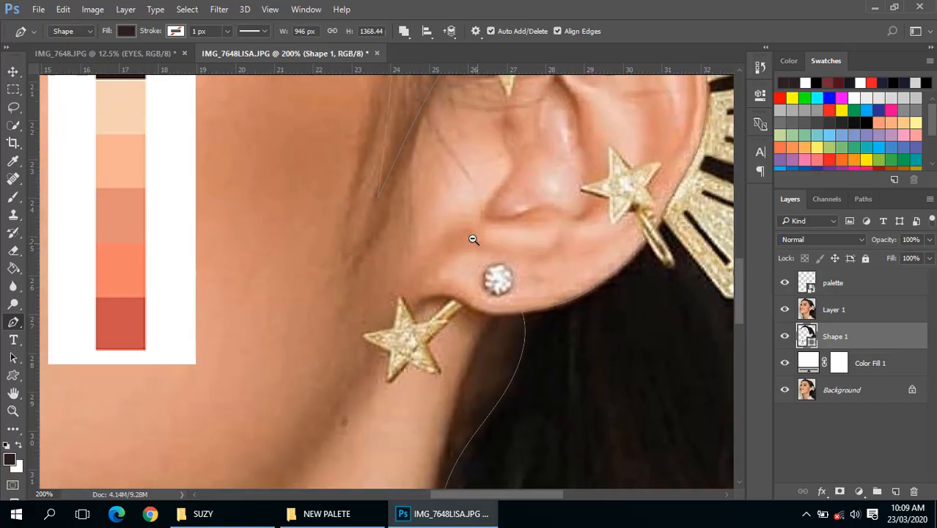
alt+click(472, 239)
ctrl+click(486, 203)
ctrl+click(487, 202)
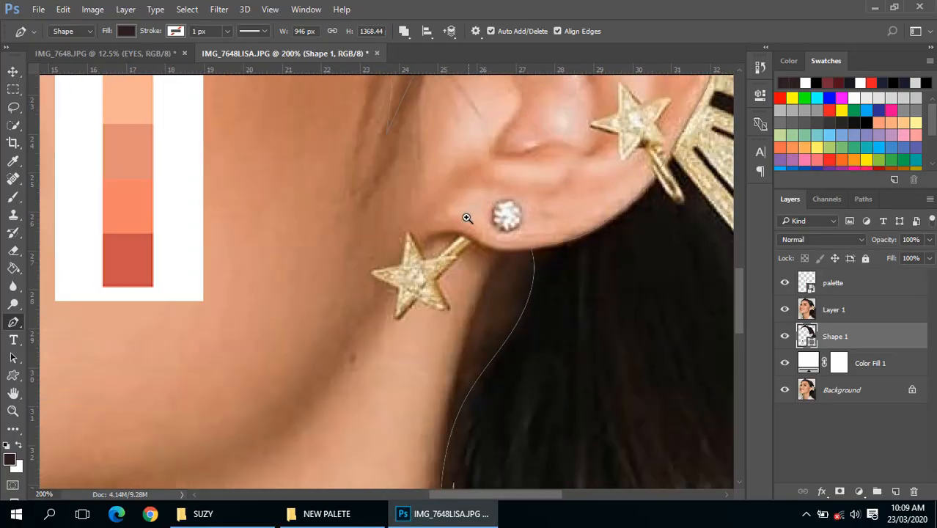
ctrl+click(466, 217)
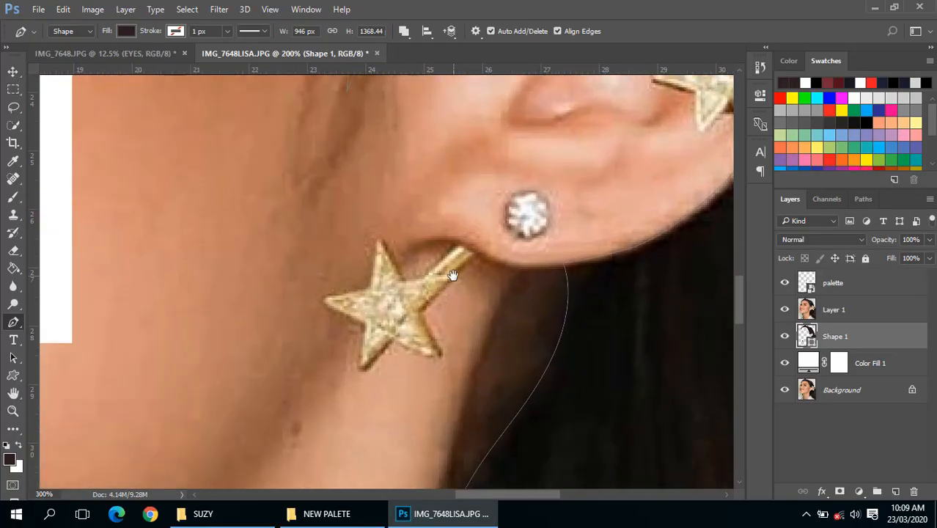
click(414, 244)
drag(454, 238, 464, 245)
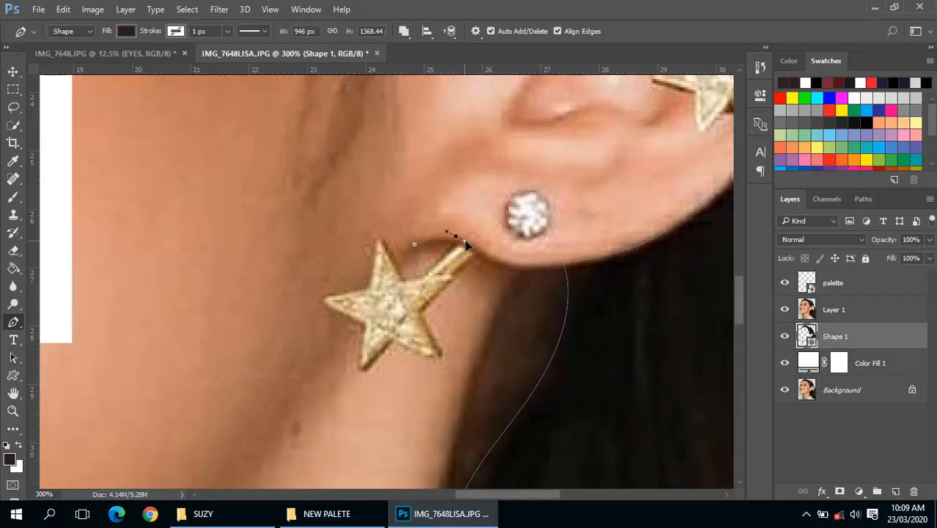
alt+click(502, 264)
drag(453, 242, 443, 235)
key(ctrl+minus)
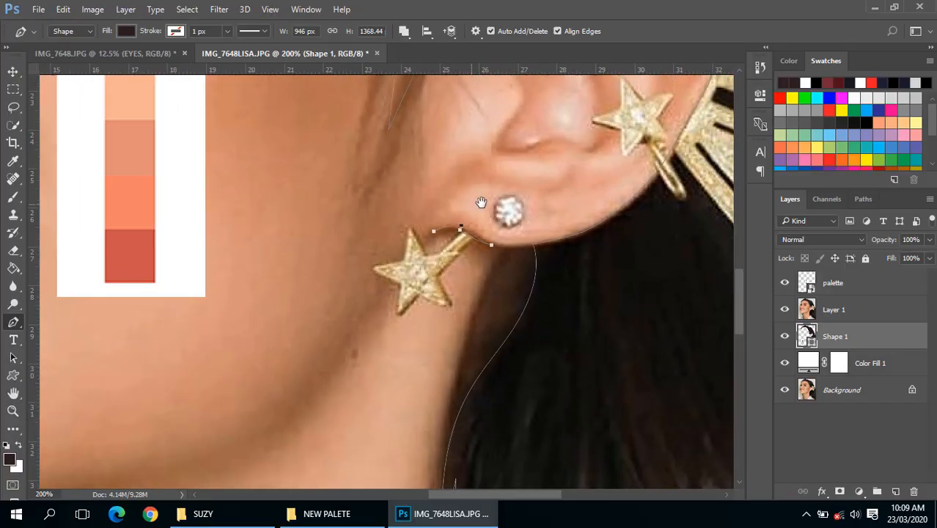
- Add a small dark shadow path inside the upper ear, just below the top star of the ear cuff
scroll(480, 202, up, 5)
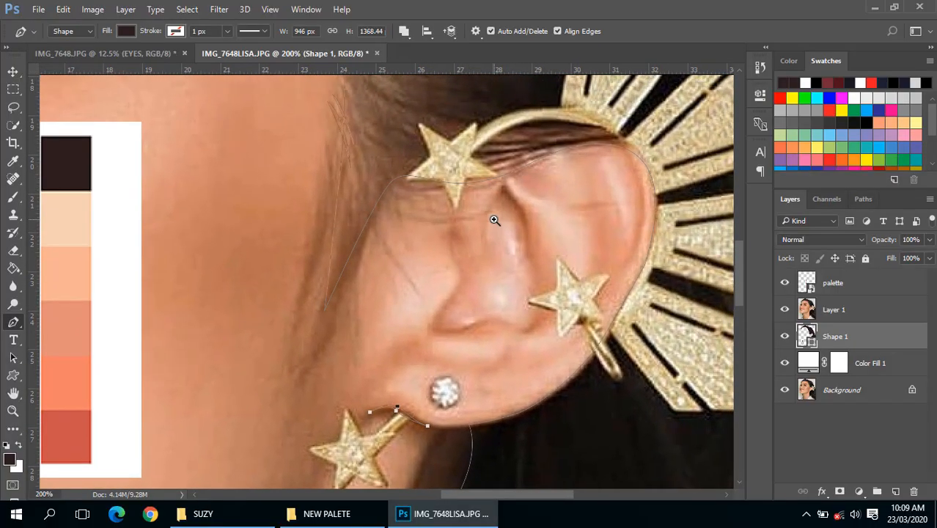
ctrl+click(494, 220)
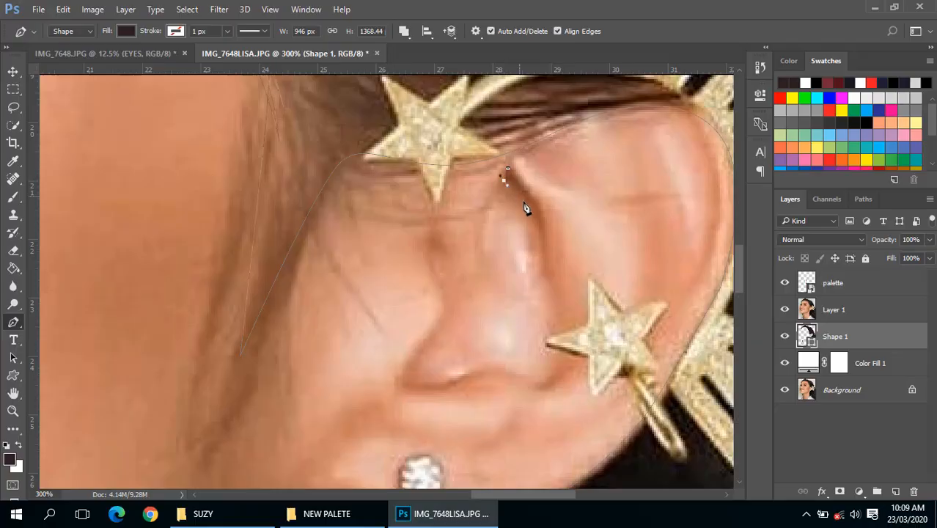
drag(532, 216, 538, 233)
drag(510, 174, 486, 161)
- Trace the dark nostril opening as a closed curved path added to the same shape
alt+click(481, 202)
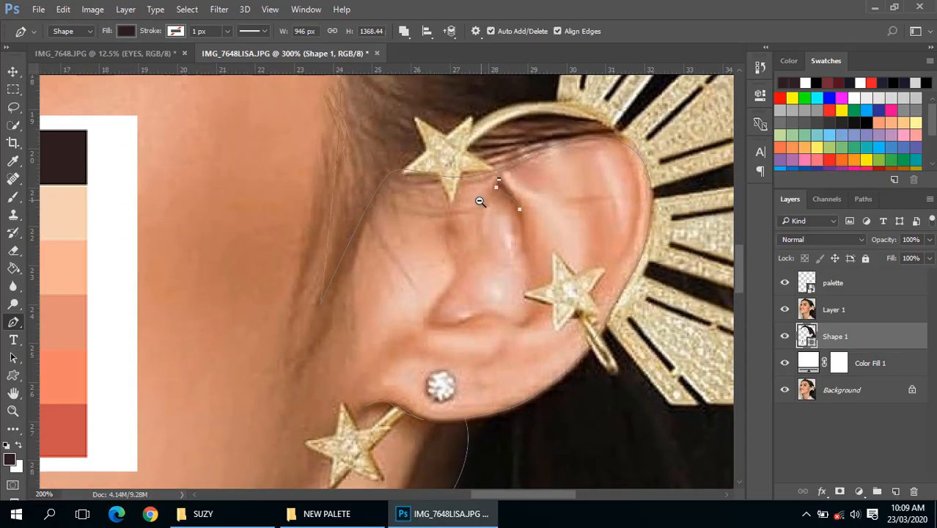
alt+click(476, 203)
alt+click(450, 235)
drag(413, 234, 571, 270)
alt+click(439, 277)
ctrl+click(374, 247)
ctrl+click(374, 247)
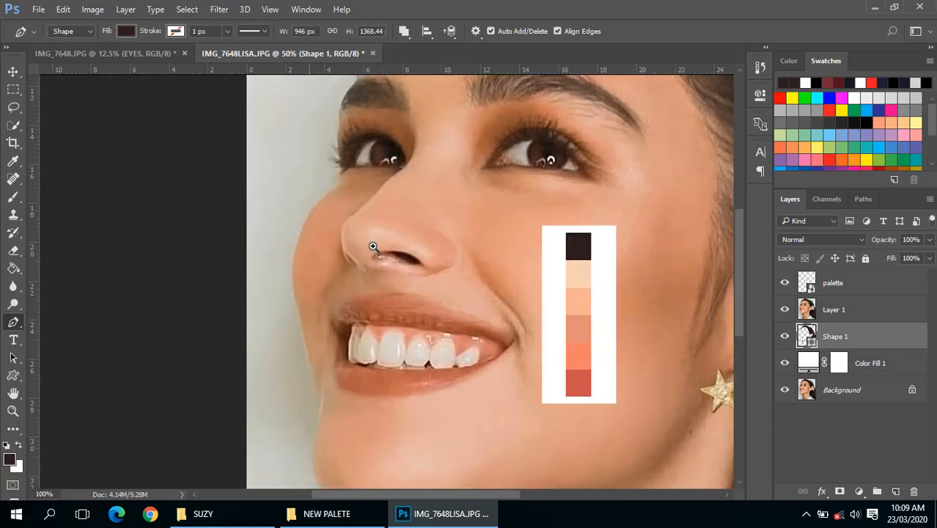
ctrl+click(374, 248)
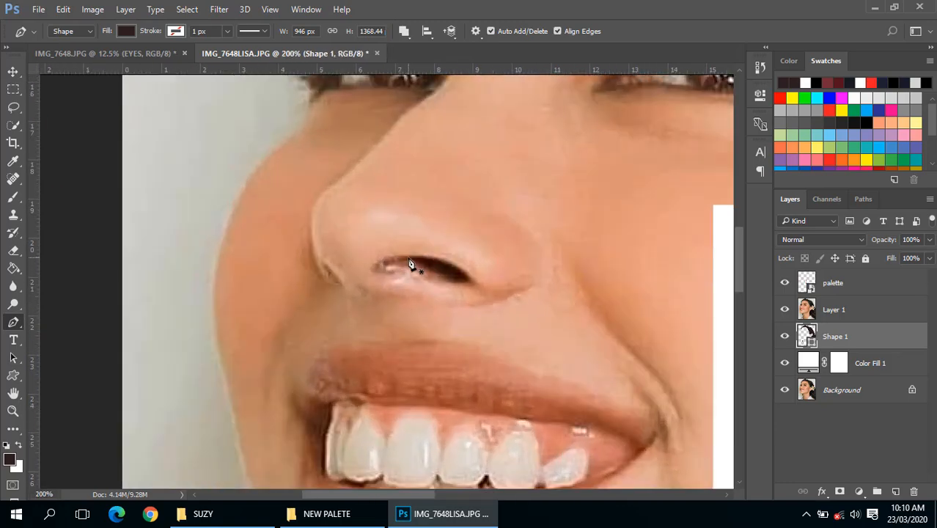
click(409, 257)
drag(444, 260, 452, 265)
click(465, 277)
drag(408, 257, 390, 260)
drag(443, 281, 403, 261)
- Hide Layer 1 and examine the traced hair, ear and nostril shapes against the white fill
alt+click(428, 262)
alt+click(428, 262)
alt+click(428, 261)
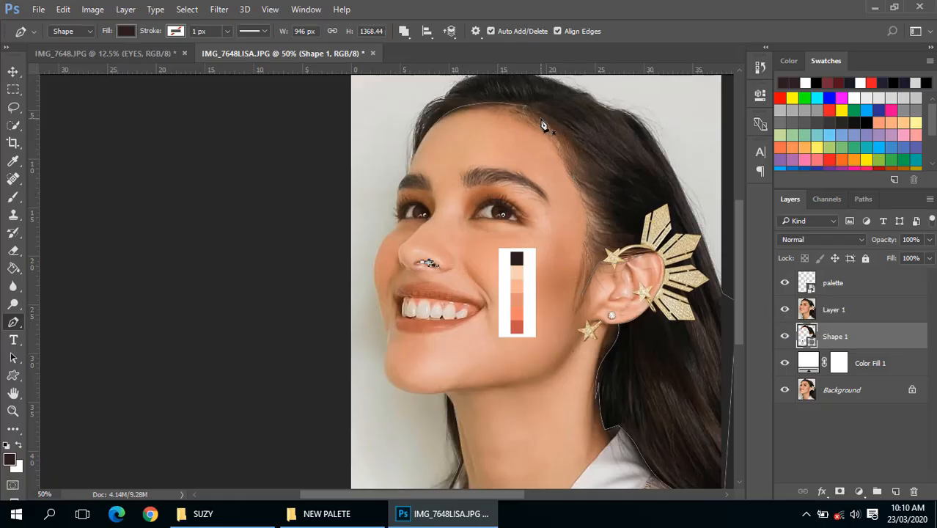
click(784, 309)
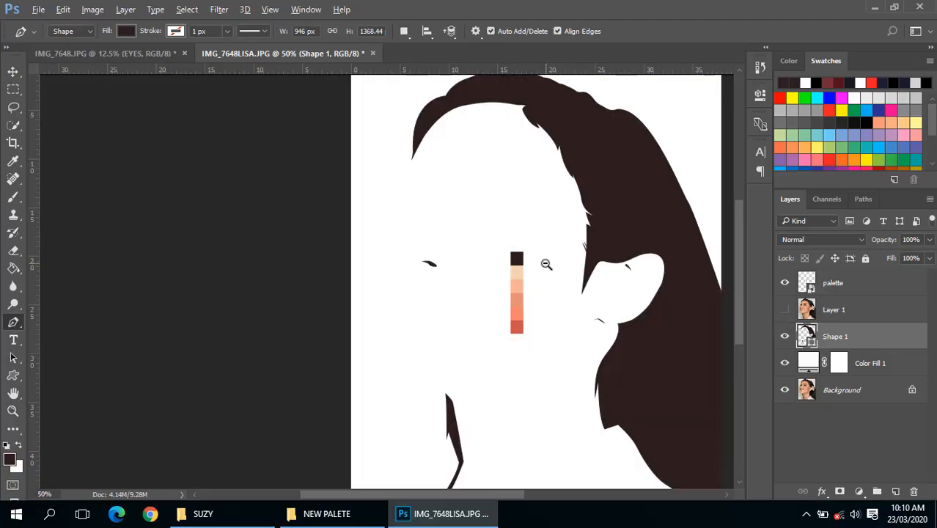
alt+click(546, 264)
alt+click(544, 264)
ctrl+click(390, 264)
ctrl+click(390, 264)
ctrl+click(390, 264)
ctrl+click(391, 263)
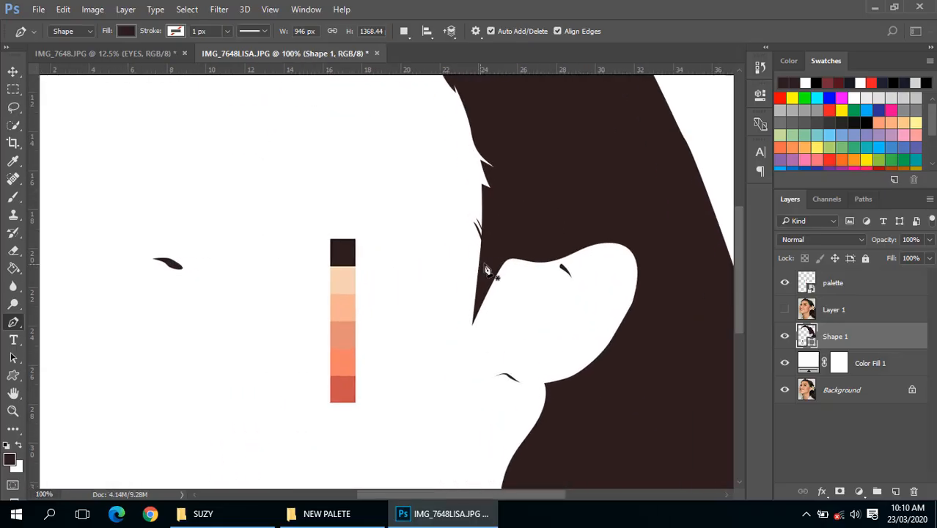
alt+click(473, 236)
alt+click(473, 236)
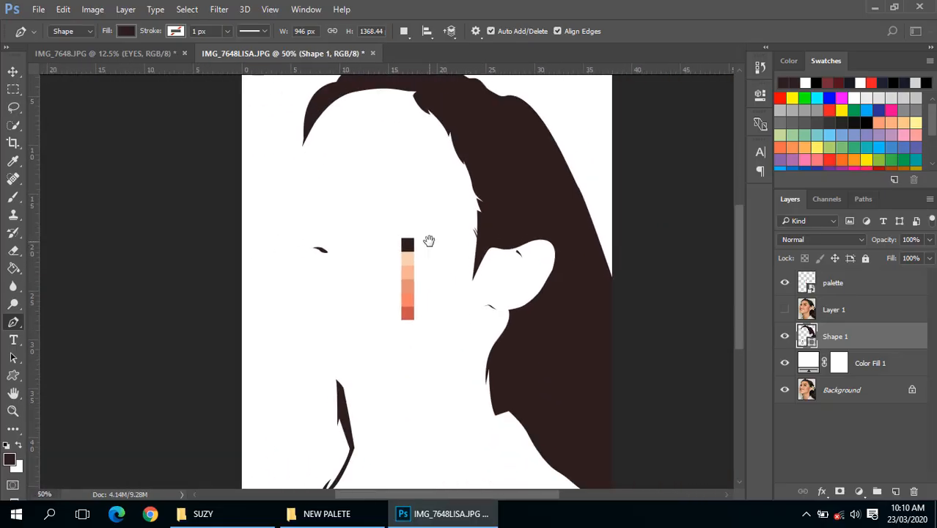
drag(429, 240, 510, 241)
alt+click(511, 242)
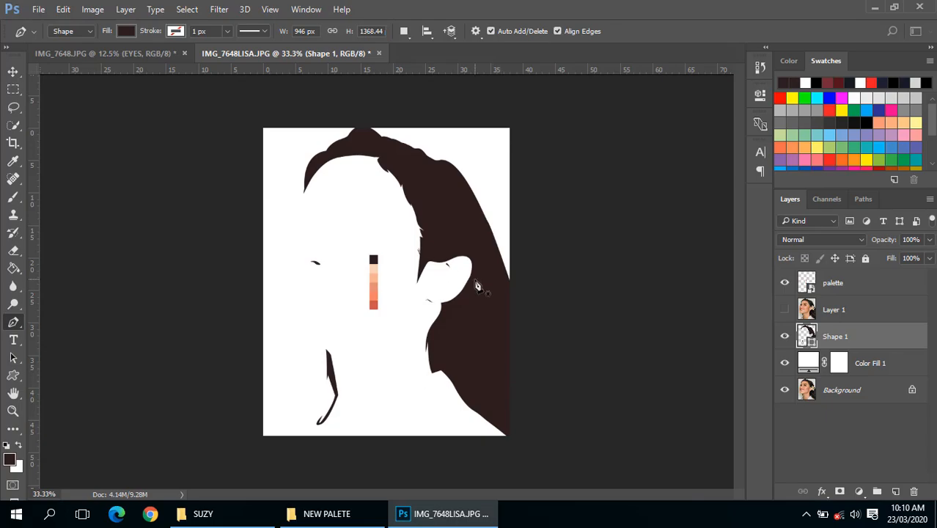
- Show Layer 1 again and add a new empty layer above Shape 1 for the eyebrow area
ctrl+click(331, 226)
drag(366, 207, 438, 257)
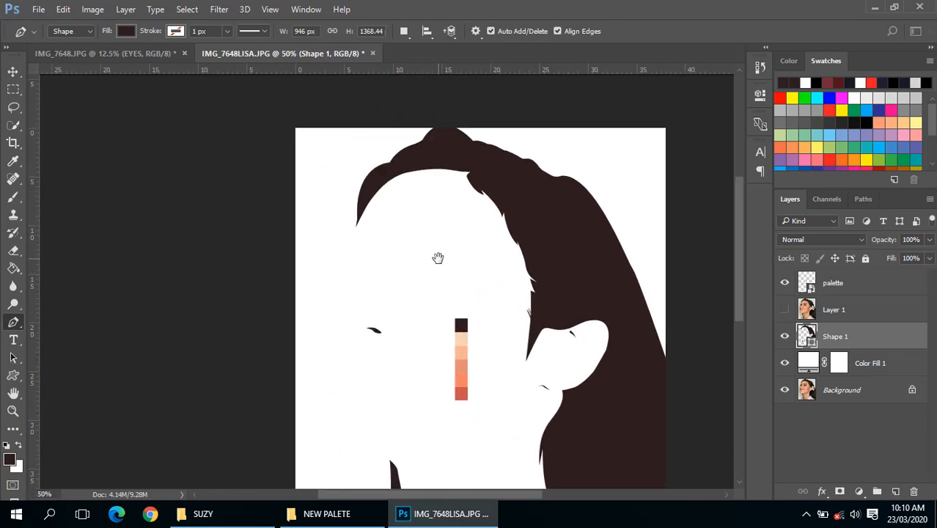
ctrl+click(437, 257)
click(784, 309)
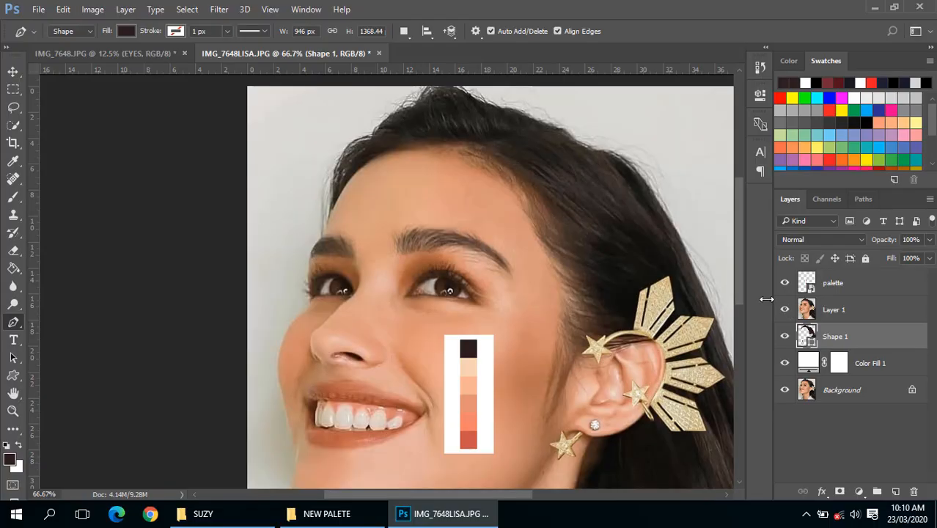
ctrl+click(436, 237)
ctrl+click(436, 237)
ctrl+alt+click(388, 258)
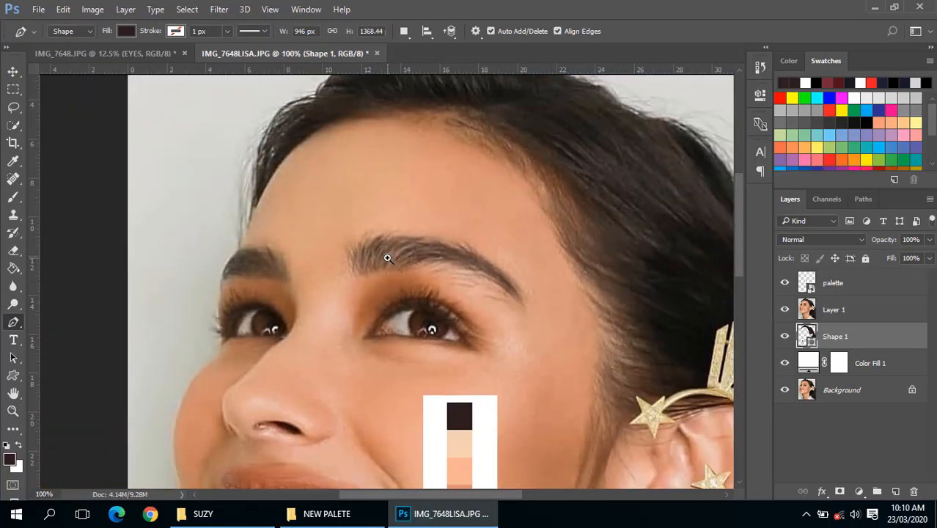
ctrl+click(388, 257)
click(891, 490)
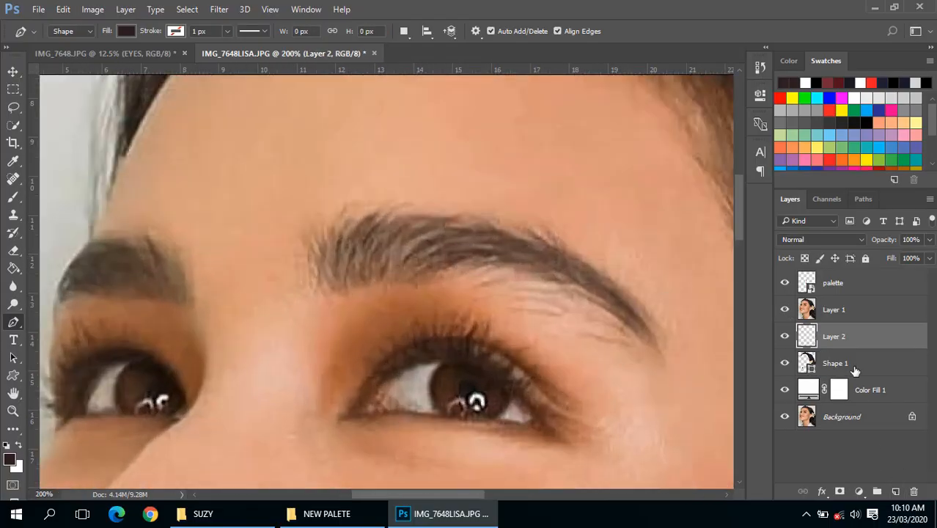
- Rename the Shape 1 layer to HAIR
click(830, 365)
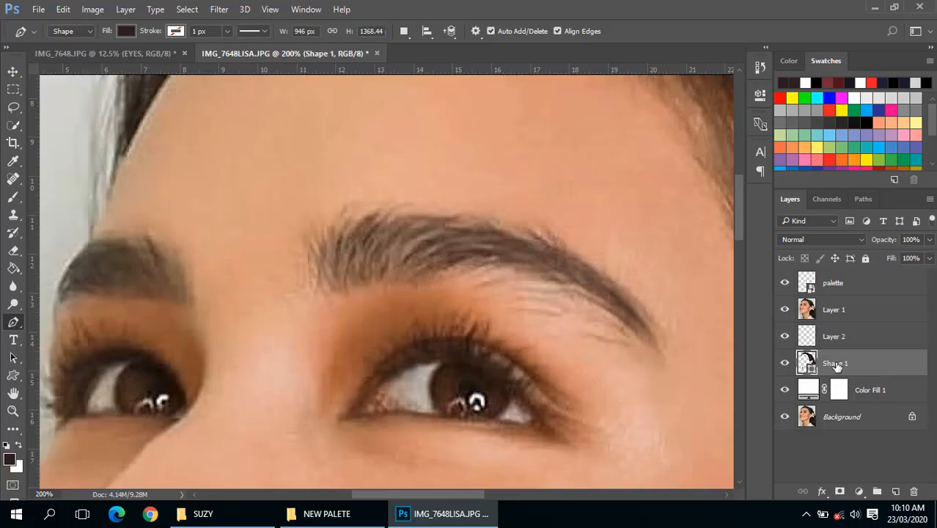
double_click(835, 363)
text(HAIR)
key(Return)
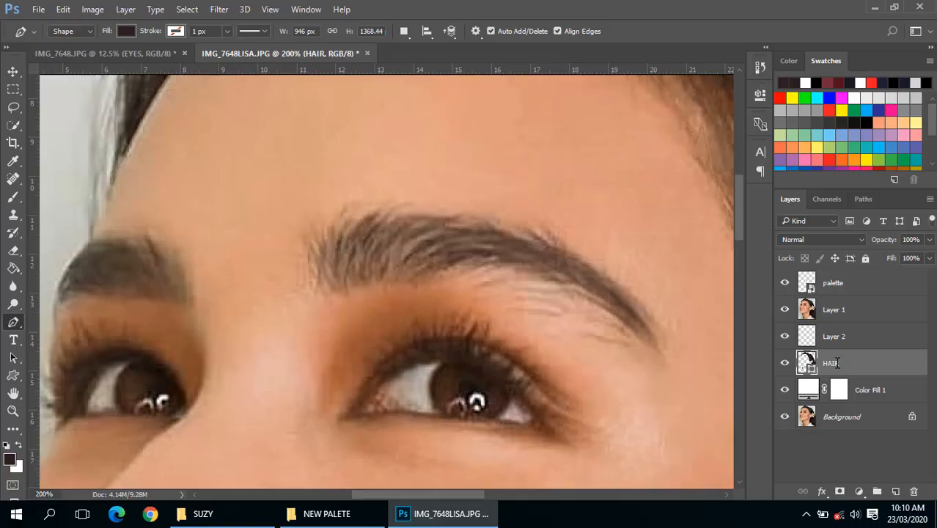
- Move the HAIR layer above Layer 2 and make Layer 2 the active layer for work on the eyebrows
drag(836, 363, 843, 332)
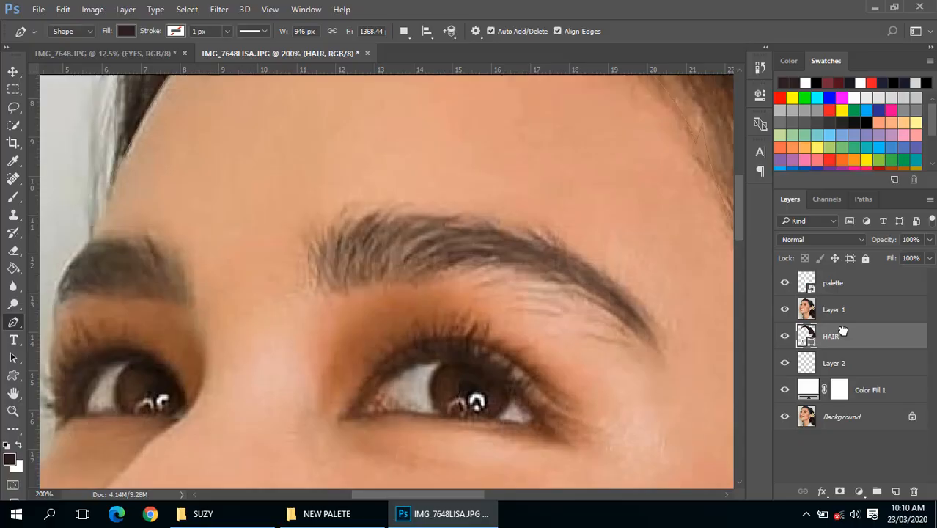
click(813, 366)
scroll(559, 339, down, 2)
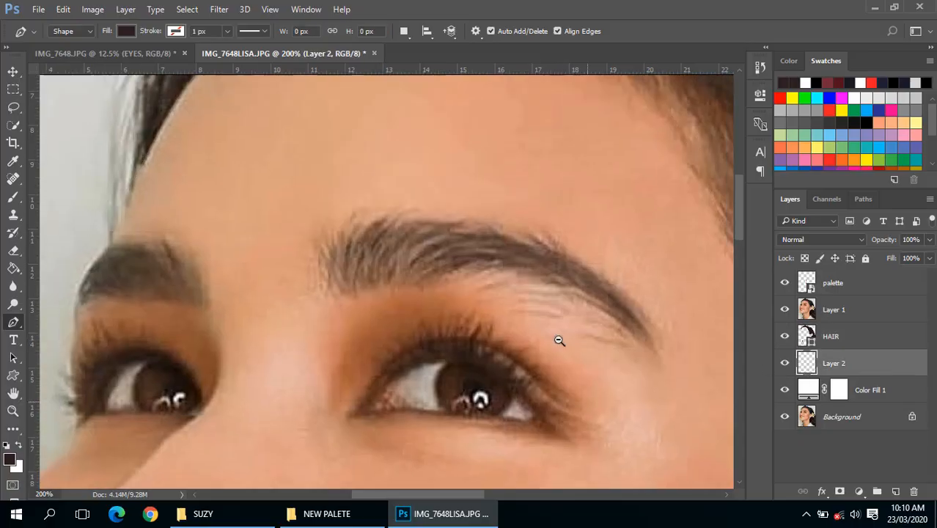
drag(538, 315, 508, 292)
scroll(476, 275, up, 2)
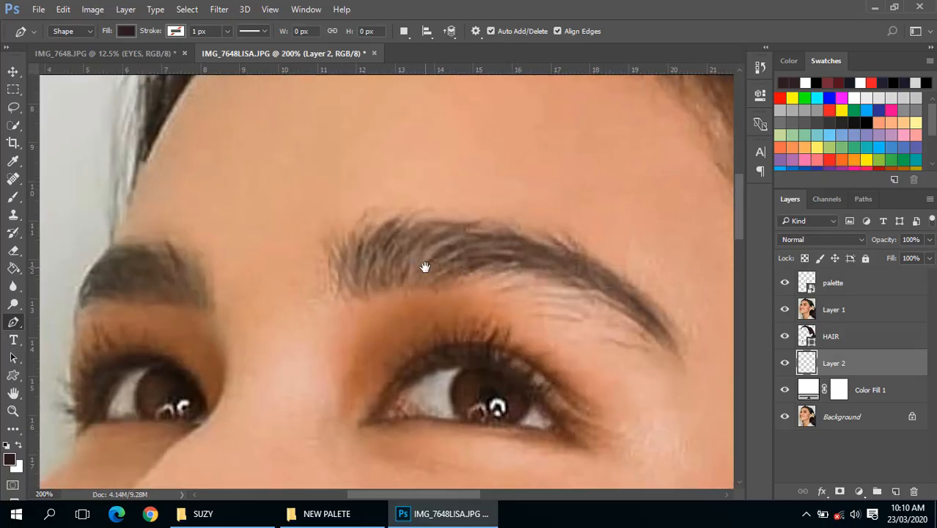
- On Layer 2, start the larger eyebrow's Pen outline at its inner lower corner and trace up the inner end, undoing the misplaced last point
drag(425, 266, 401, 239)
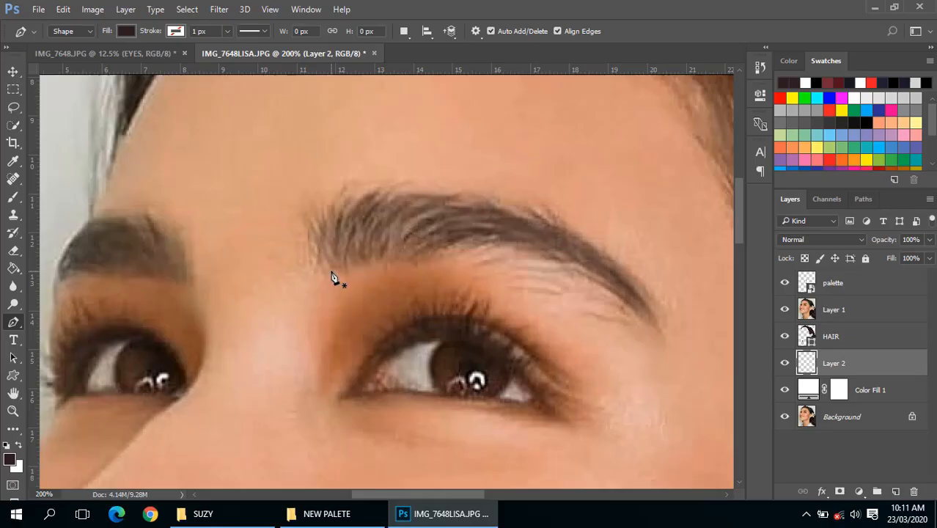
click(806, 341)
click(806, 364)
click(332, 273)
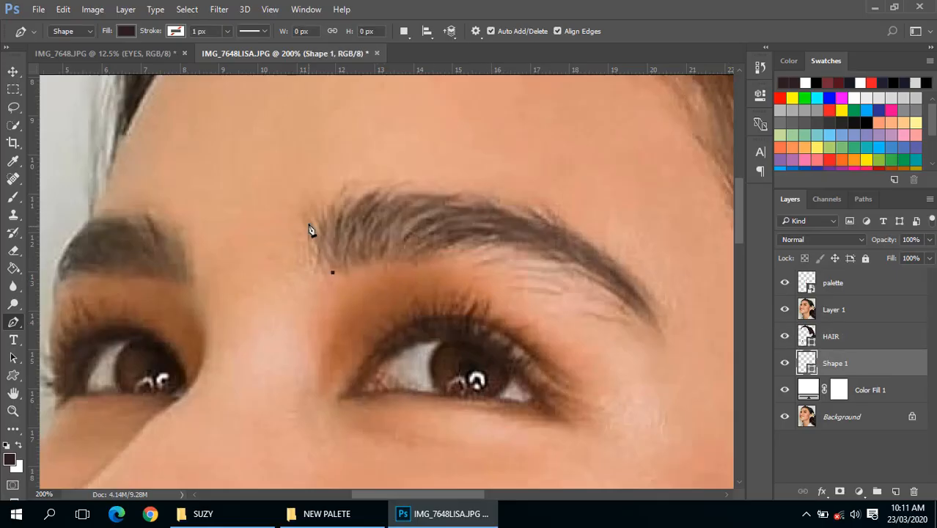
drag(310, 220, 317, 198)
drag(311, 223, 342, 192)
alt+click(311, 215)
click(316, 235)
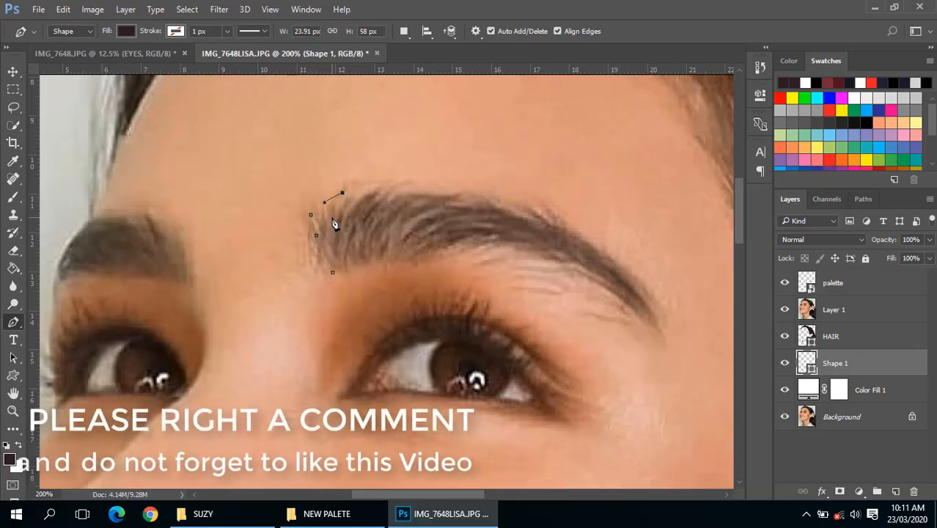
key(ctrl+z)
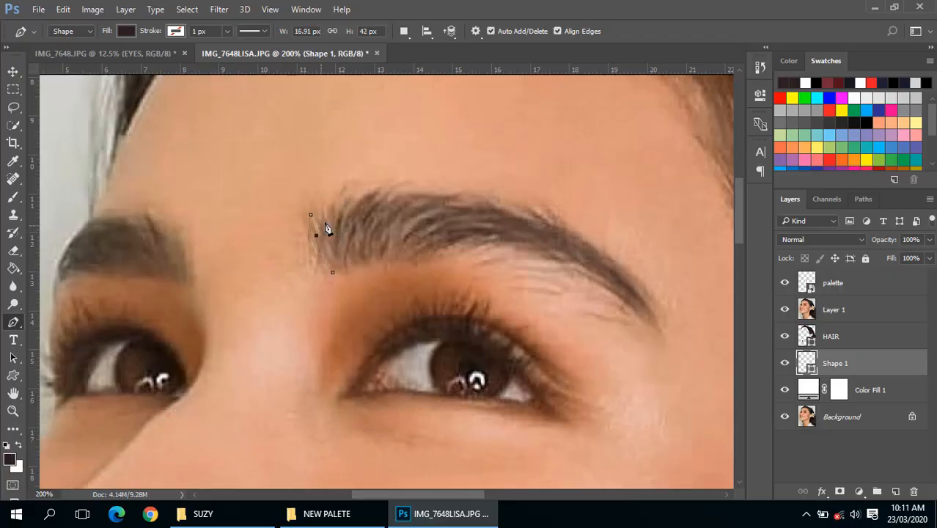
- Add a zigzag of short hair spikes along the inner upper corner of the larger eyebrow's outline
click(318, 207)
click(323, 220)
click(330, 202)
click(338, 217)
click(353, 190)
- Continue the outline along the larger eyebrow's upper edge with curved, pointed hair tips up to the middle of the arch
drag(398, 179, 426, 176)
alt+click(398, 179)
click(382, 191)
drag(415, 179, 424, 178)
alt+click(414, 178)
drag(435, 192, 531, 209)
alt+click(508, 203)
click(500, 202)
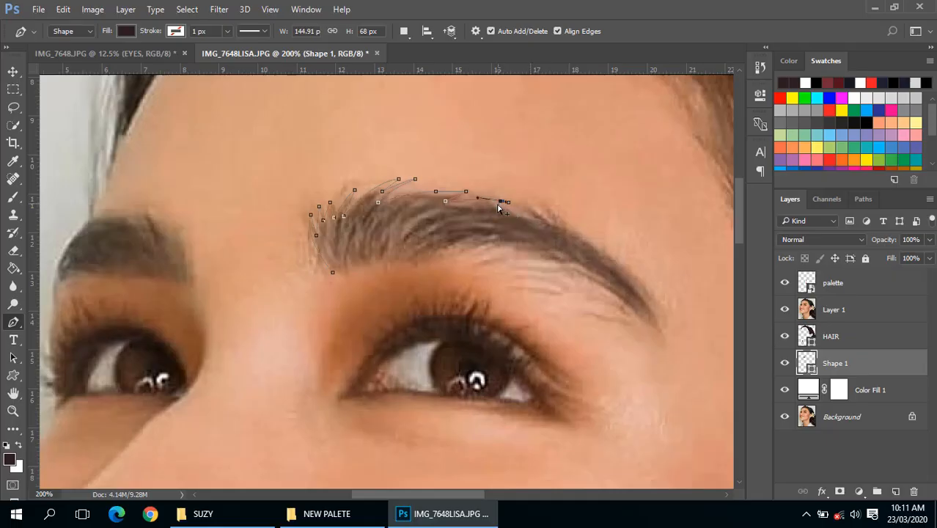
- Curve the outline down to the eyebrow's outer tip and undo the trial curve on the lower edge
drag(663, 324, 702, 433)
drag(663, 324, 655, 321)
alt+click(655, 322)
drag(570, 270, 519, 259)
key(ctrl+alt+z)
key(ctrl+alt+z)
- Trace the larger eyebrow's lower edge back with small hair notches and close the shape at the inner corner
click(529, 259)
click(544, 253)
click(515, 248)
click(523, 243)
drag(460, 255, 475, 245)
click(462, 254)
drag(333, 277, 516, 260)
- Adjust the starting anchor and curve handle at the larger eyebrow's inner end to fit the photo
scroll(336, 272, down, 1)
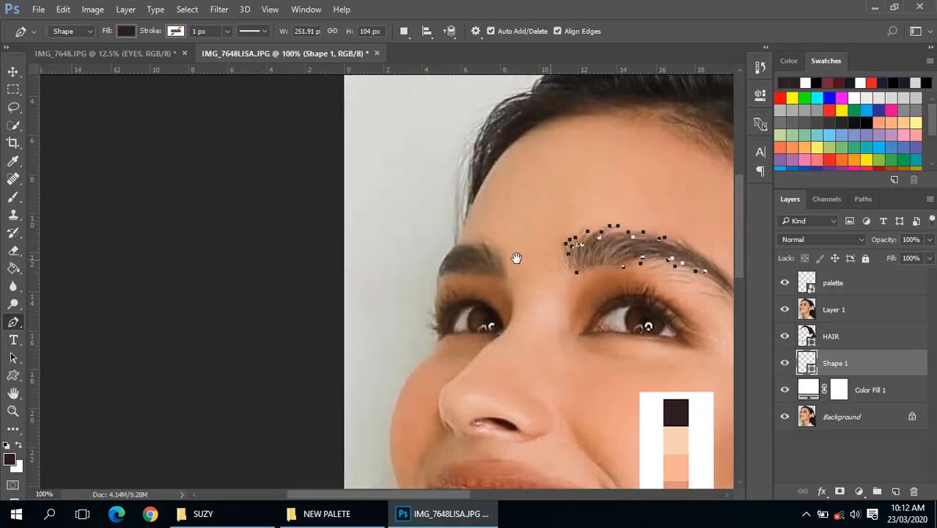
scroll(505, 253, up, 1)
drag(593, 255, 445, 237)
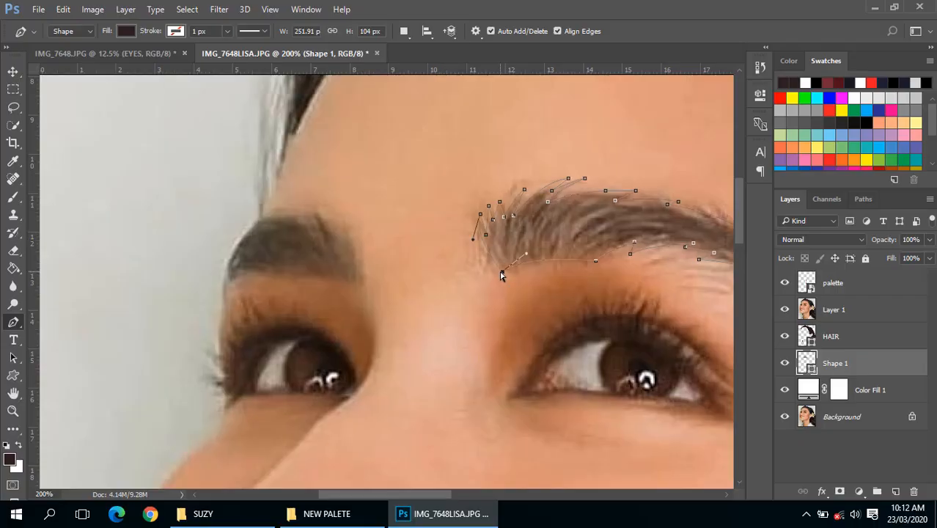
drag(502, 275, 496, 272)
drag(472, 239, 480, 248)
ctrl+click(486, 234)
- Trace the smaller eyebrow as a second outline in the same shape layer, using the Combine Shapes path operation
drag(390, 231, 426, 253)
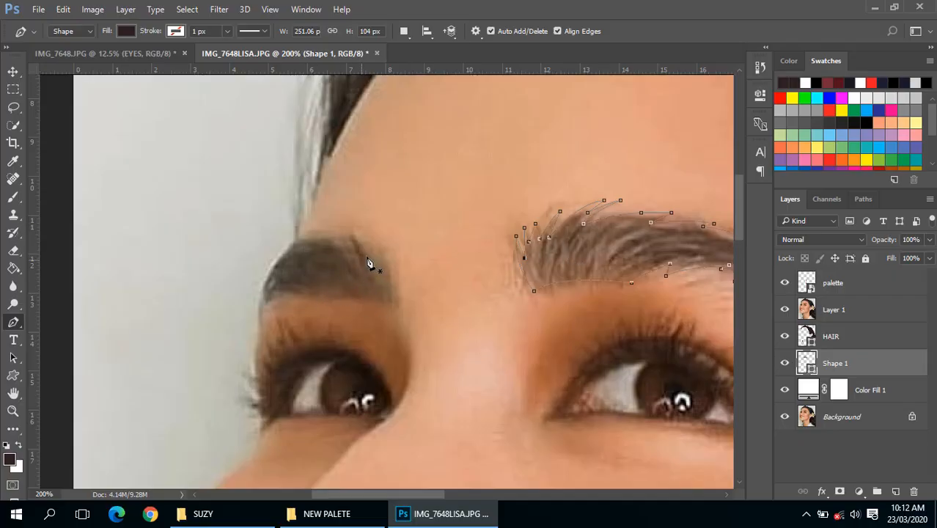
click(404, 30)
click(469, 61)
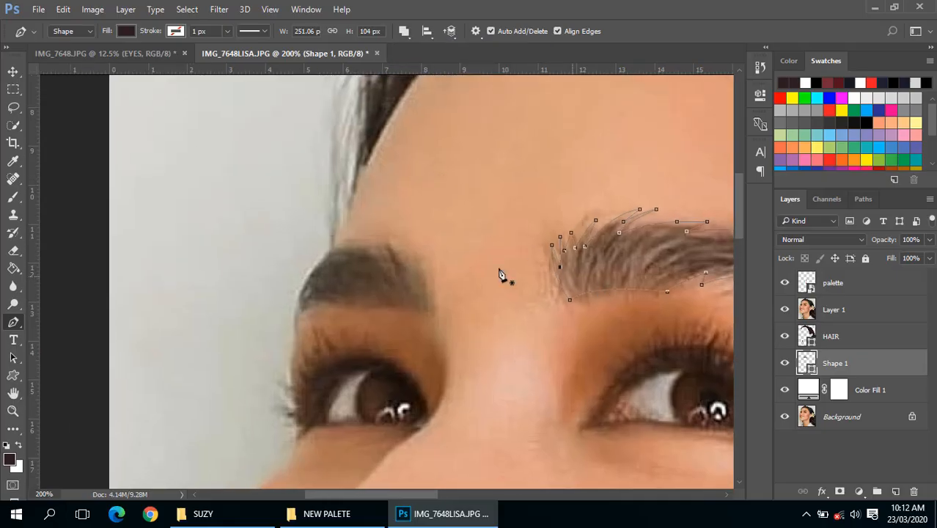
click(417, 307)
drag(351, 231, 360, 229)
click(389, 242)
drag(387, 243, 386, 243)
drag(295, 304, 272, 391)
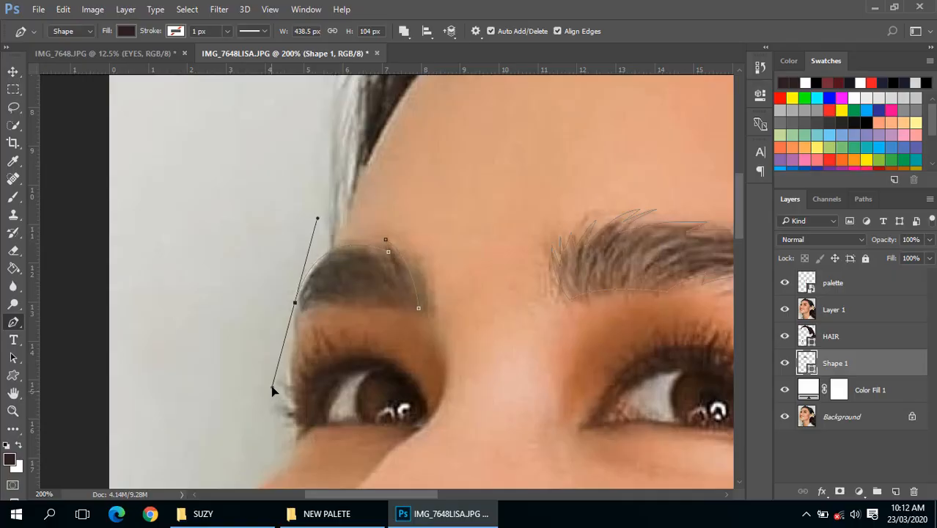
click(296, 303)
drag(379, 299, 428, 317)
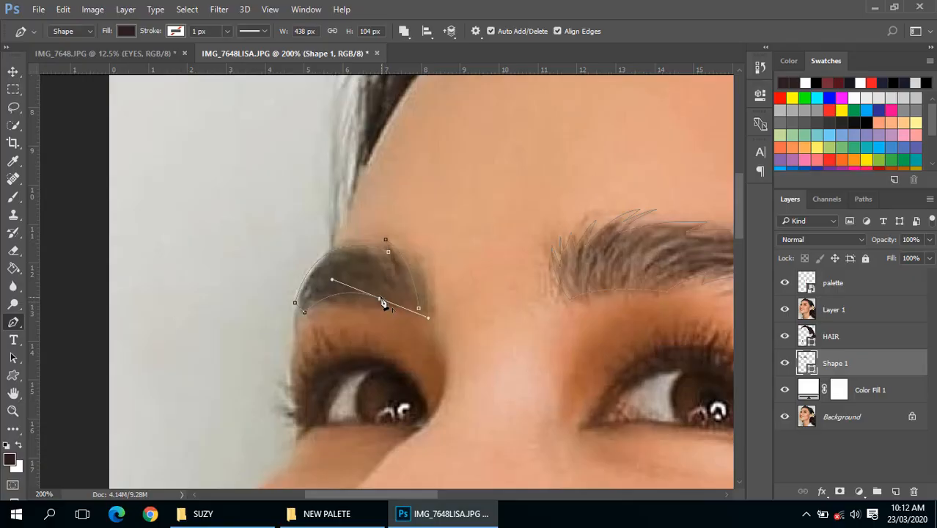
click(382, 300)
- Hide Layer 1 and examine both traced eyebrows together with the hair against the white fill
ctrl+alt+click(426, 302)
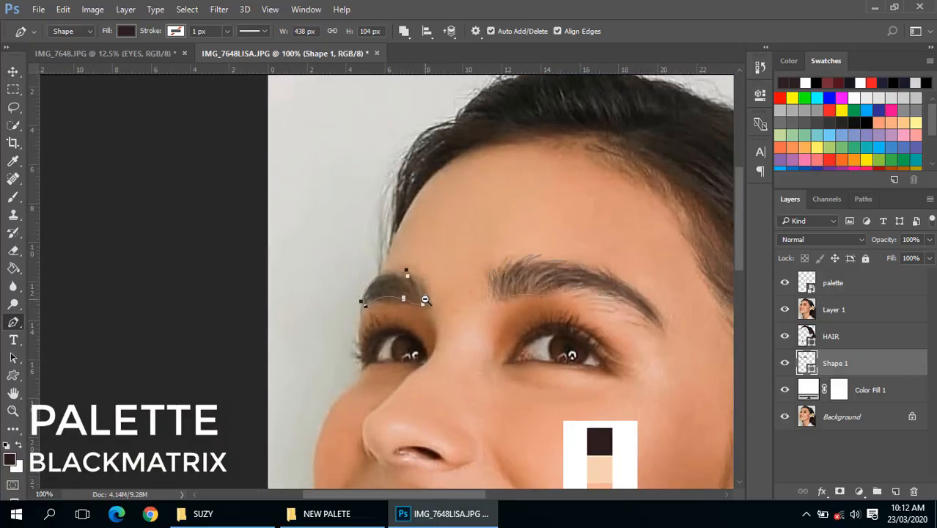
alt+click(426, 299)
drag(458, 389, 471, 321)
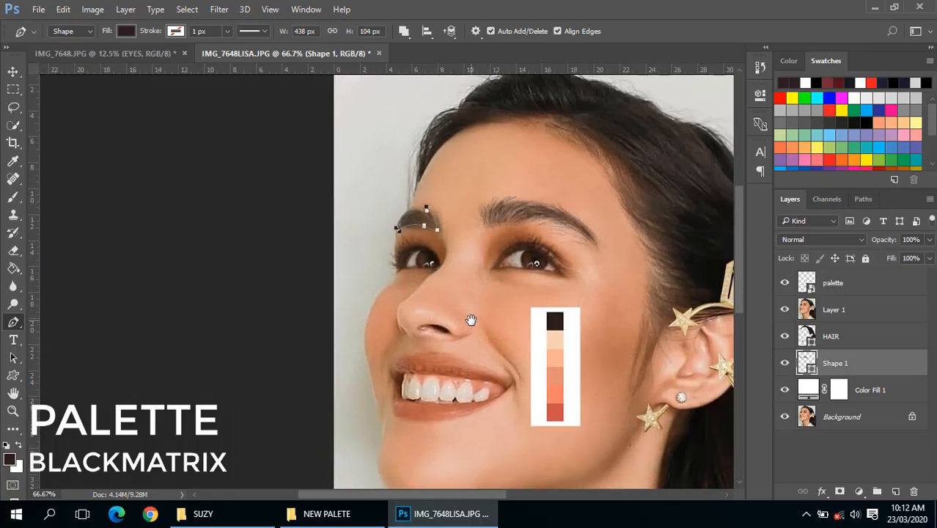
click(784, 310)
alt+click(509, 251)
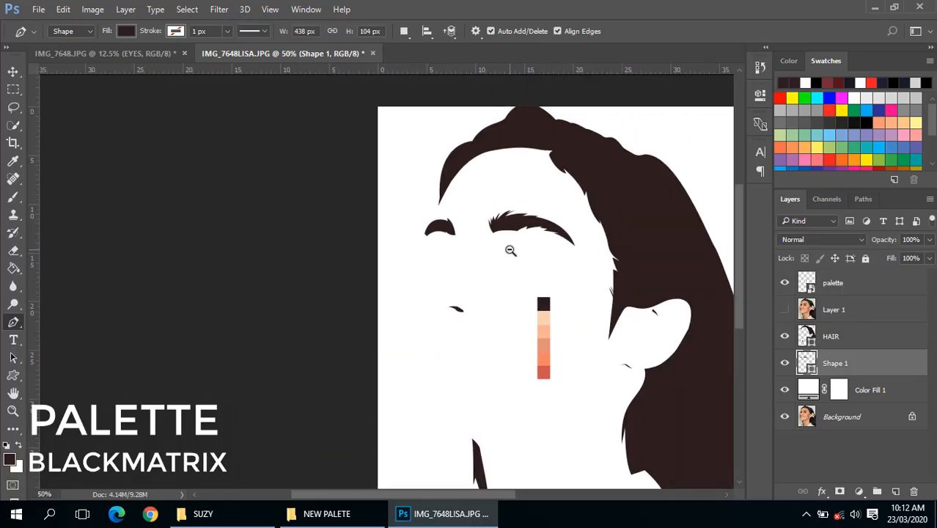
alt+click(510, 251)
ctrl+click(363, 226)
ctrl+click(363, 226)
drag(362, 221, 441, 255)
alt+click(441, 255)
drag(402, 299, 464, 226)
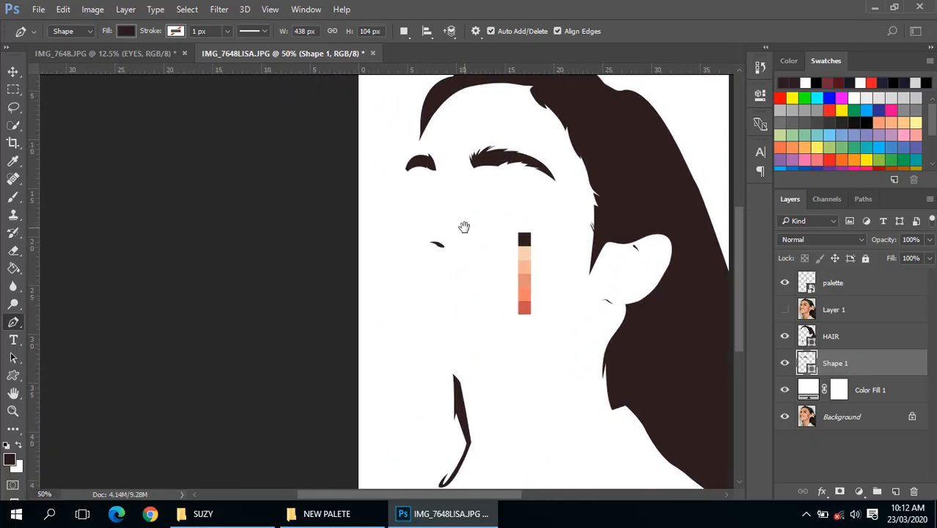
ctrl+click(493, 163)
ctrl+click(494, 163)
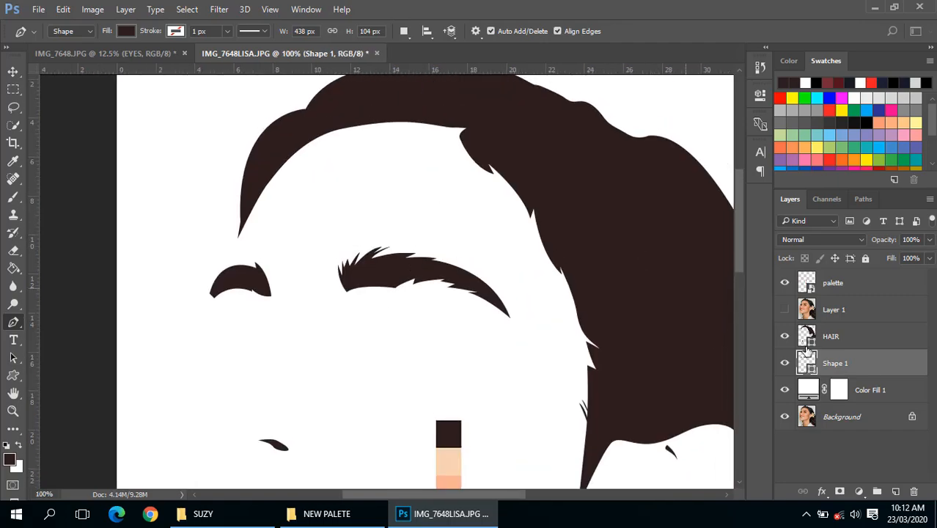
- Rename the Shape 1 layer to EYEBROWS
double_click(841, 364)
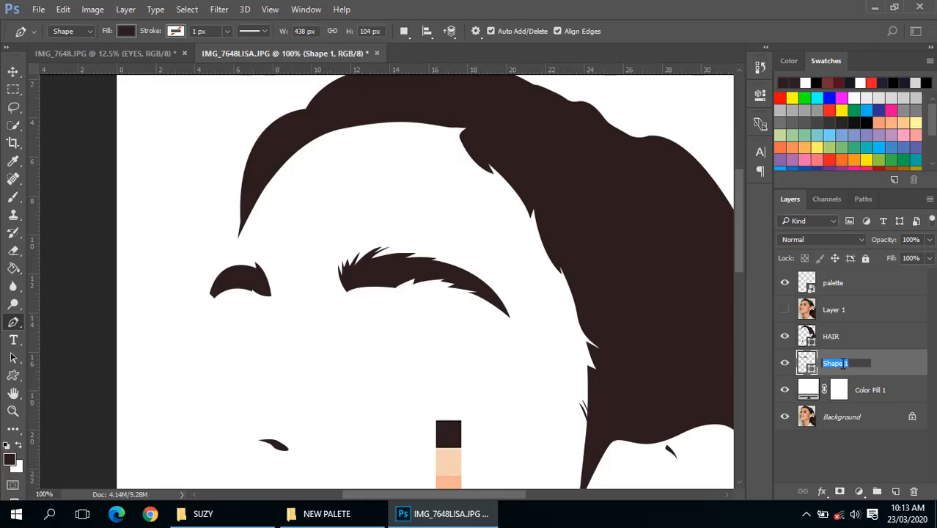
text(EYEBROWS)
key(Return)
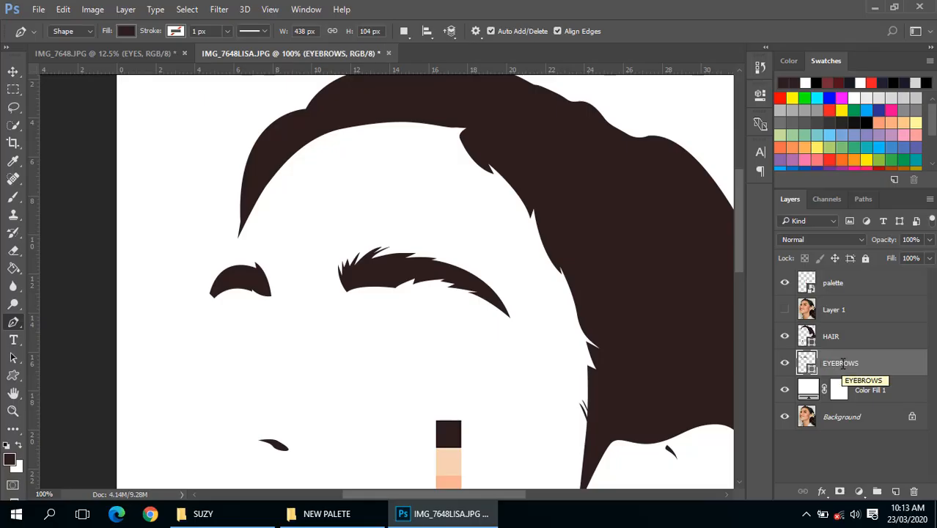
- Put the EYEBROWS layer into a new group and name the group EYES
key(ctrl+g)
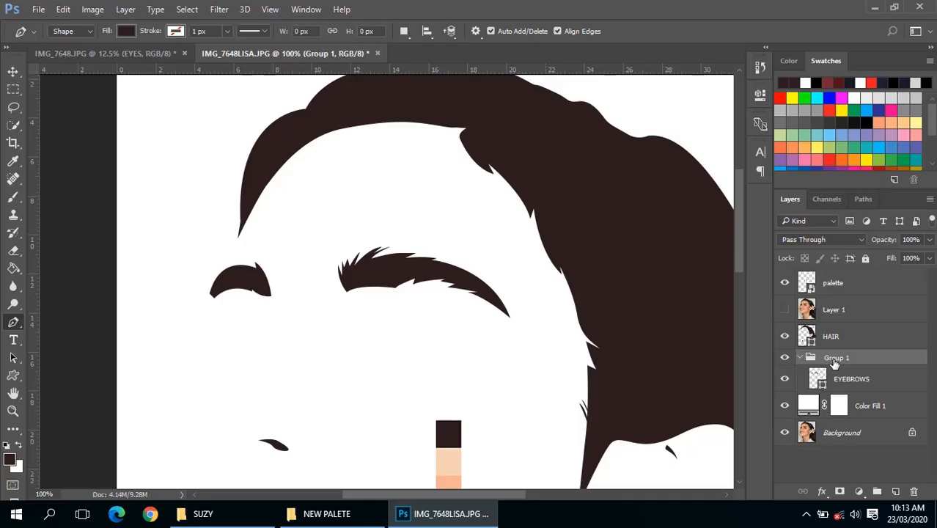
double_click(836, 358)
text(EYE)
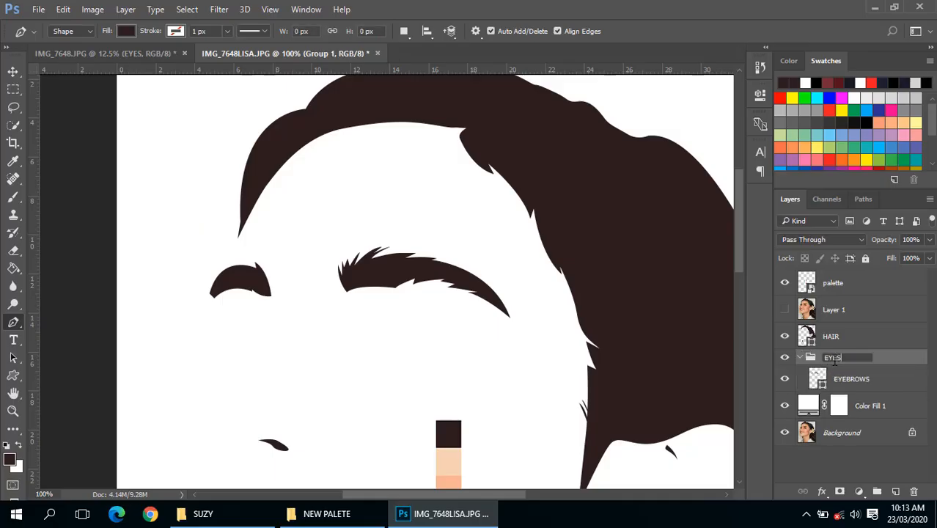
text(S)
key(Return)
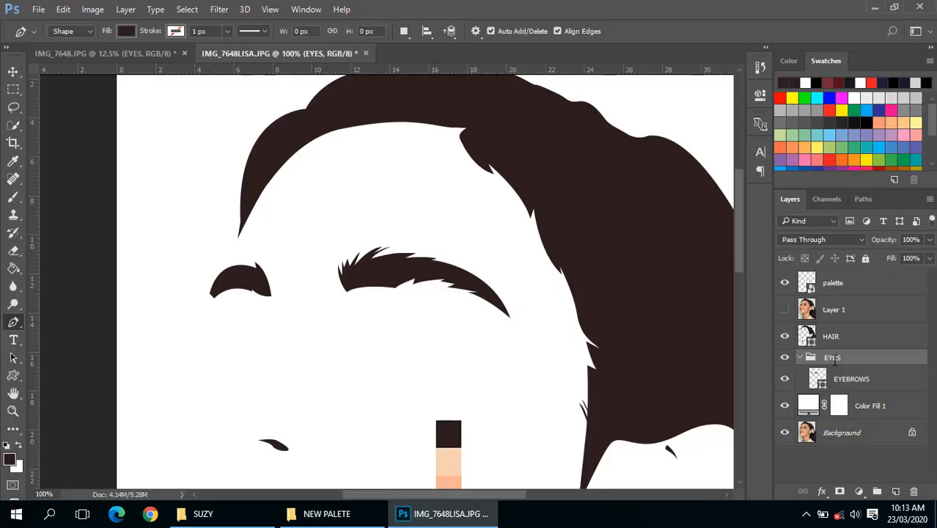
- Put the HAIR layer into its own group and name the group HAIR
ctrl+click(567, 299)
alt+click(537, 291)
drag(506, 305, 526, 273)
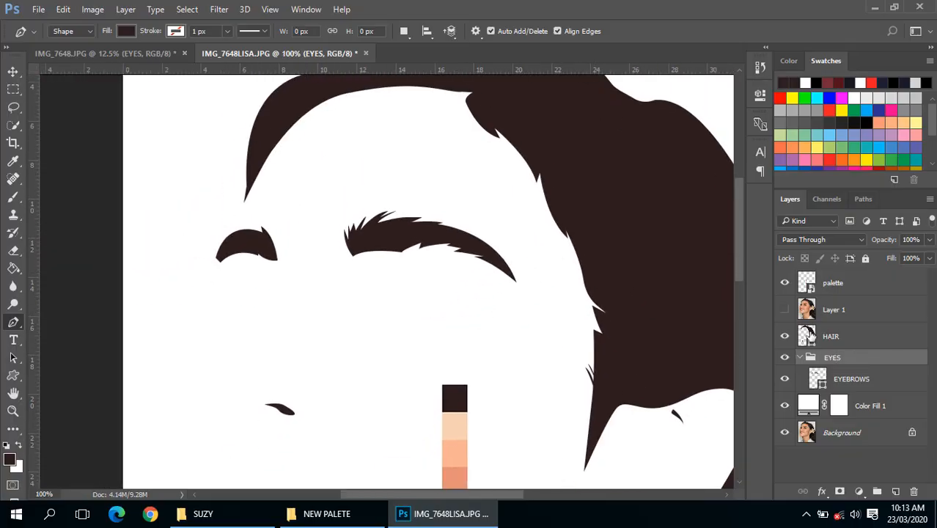
click(854, 341)
key(ctrl+g)
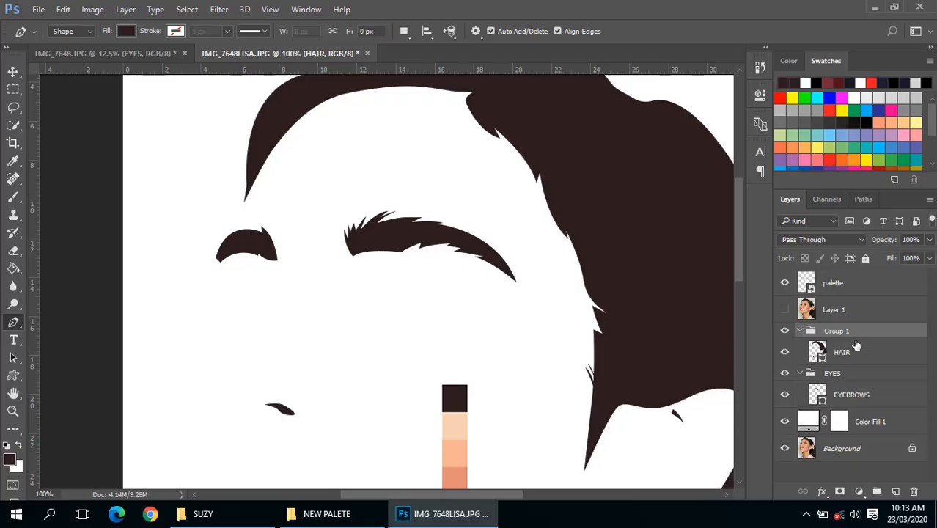
double_click(836, 331)
text(HAIR)
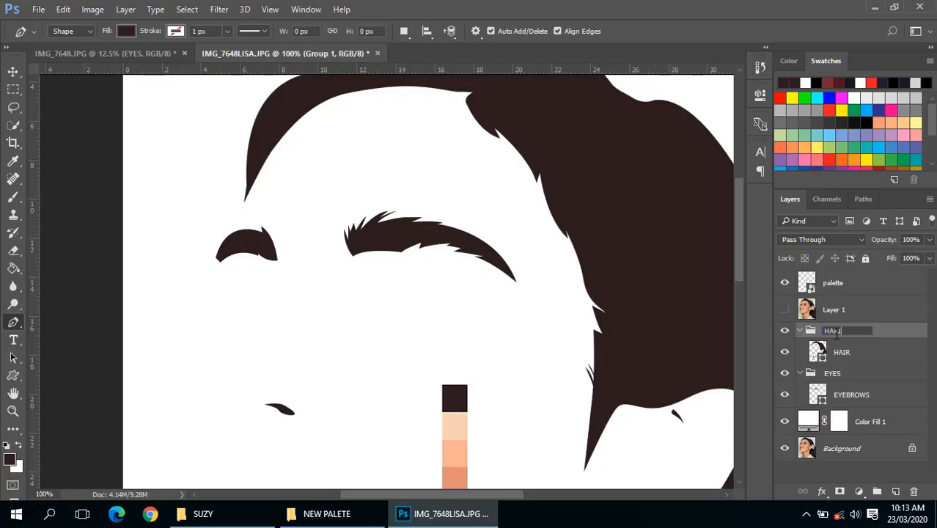
key(Return)
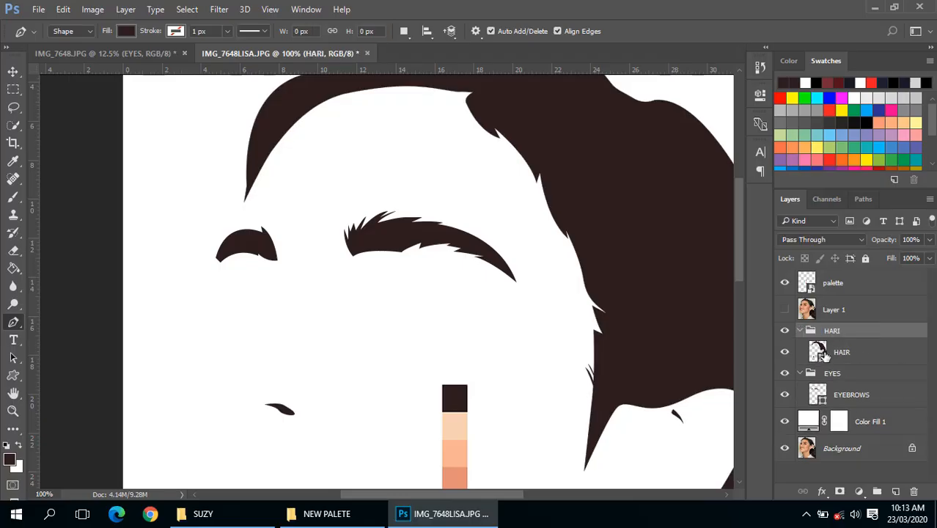
double_click(835, 331)
key(Return)
- Examine the eyebrow shapes up close and compare them with the photo by briefly showing Layer 1
ctrl+click(470, 253)
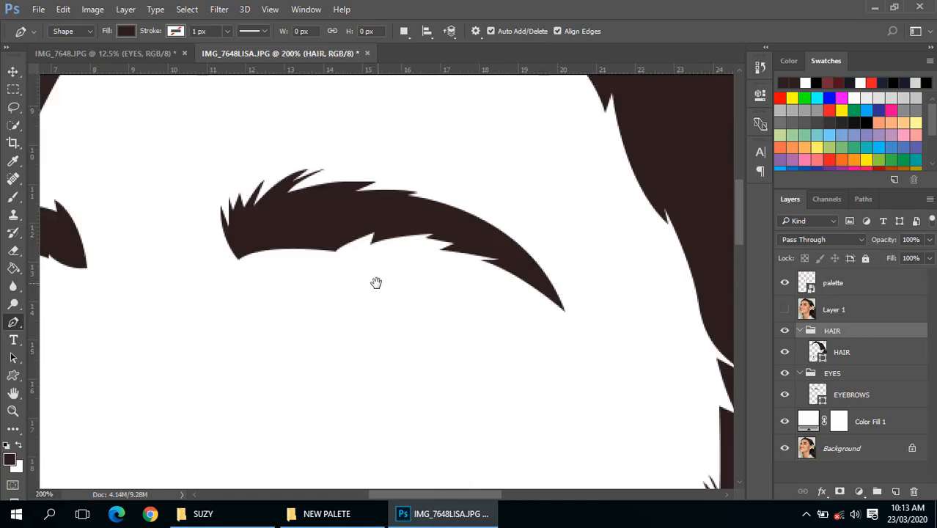
drag(376, 281, 556, 273)
alt+click(532, 270)
alt+click(532, 268)
ctrl+click(553, 243)
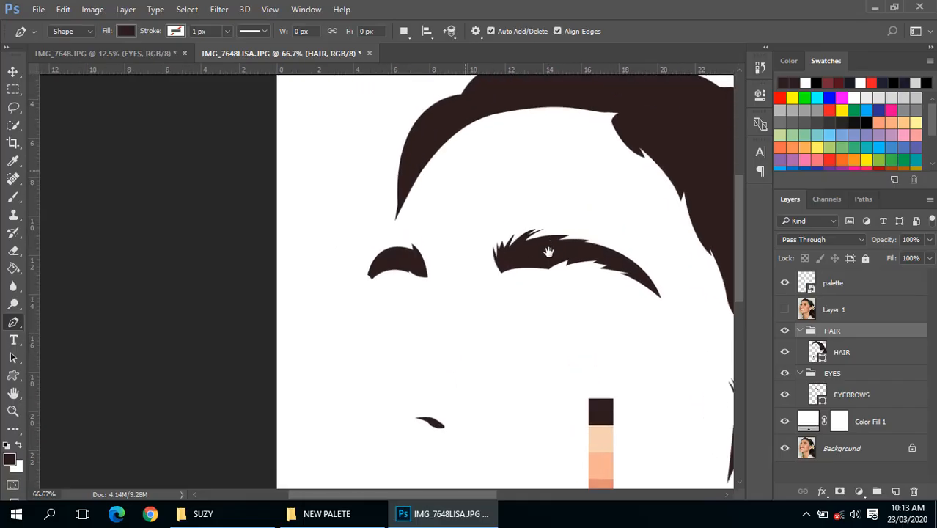
alt+click(527, 300)
drag(514, 280, 512, 199)
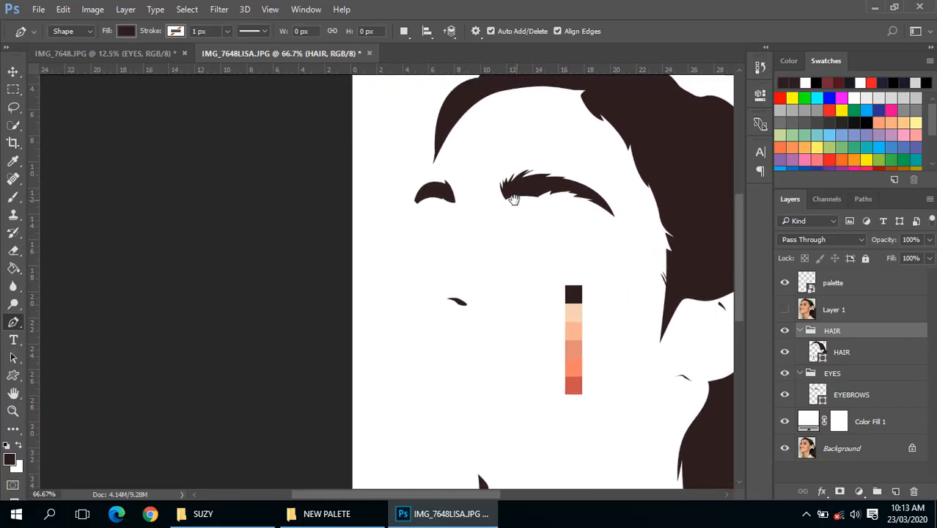
click(784, 310)
drag(772, 308, 771, 308)
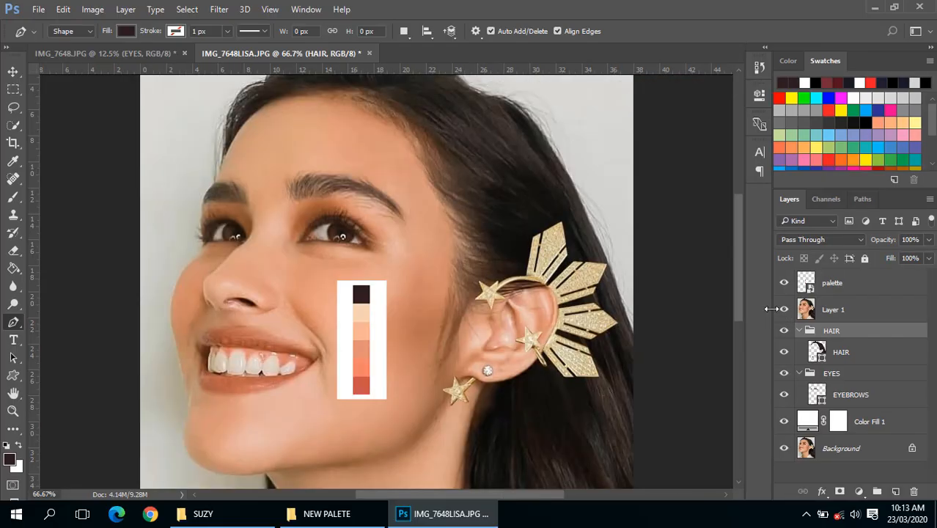
click(783, 311)
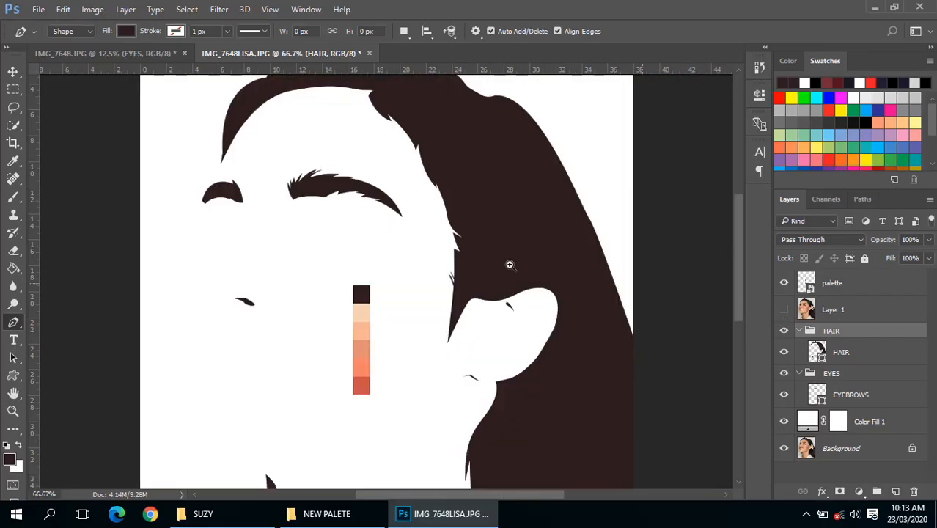
ctrl+click(337, 240)
ctrl+click(301, 216)
drag(271, 213, 489, 251)
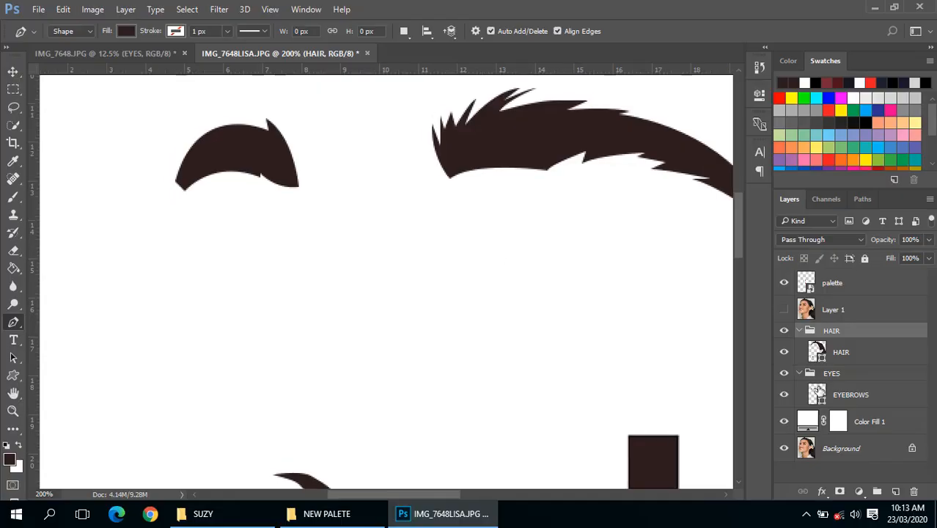
- Make the EYEBROWS layer in the EYES group active and show Layer 1 again over the eyes
click(830, 399)
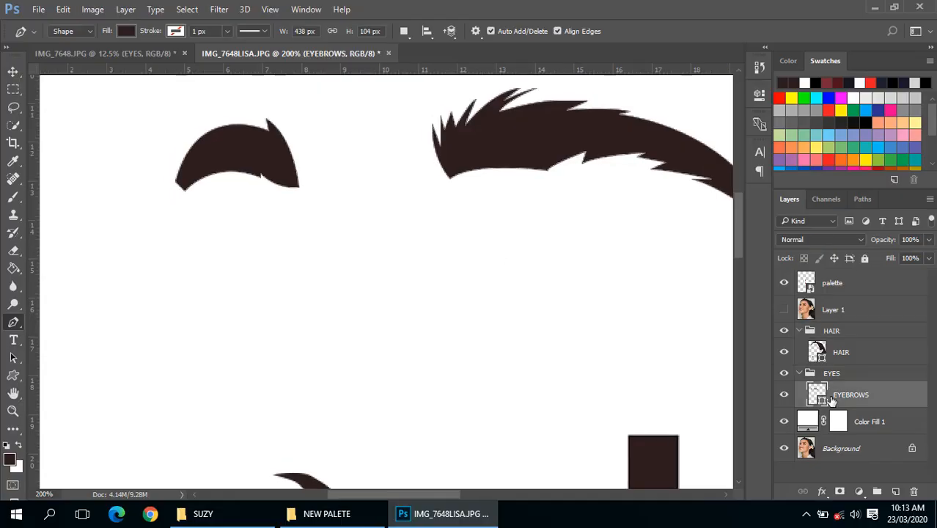
click(803, 376)
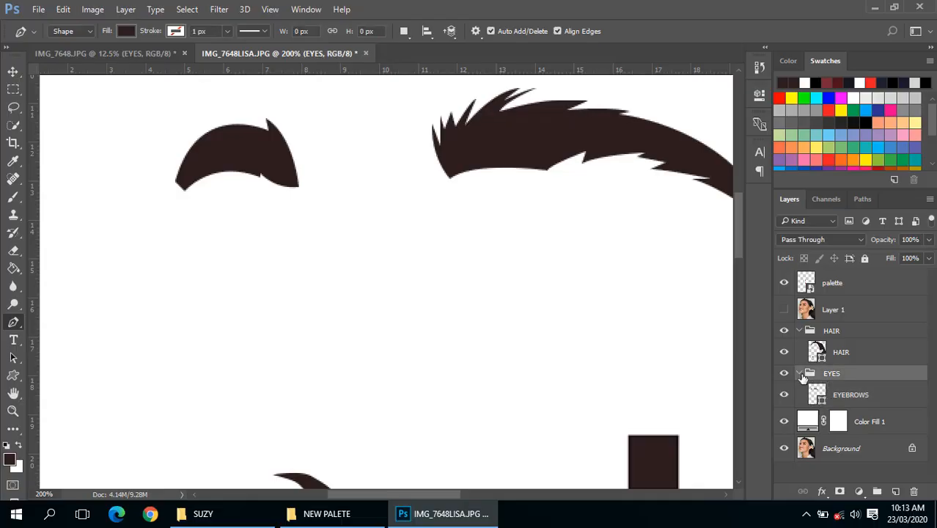
click(801, 374)
click(801, 375)
click(837, 398)
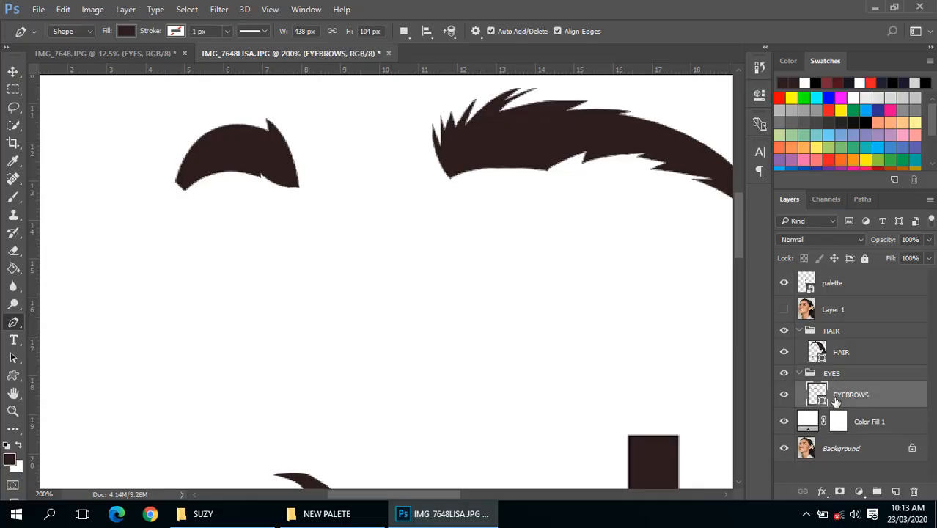
click(783, 309)
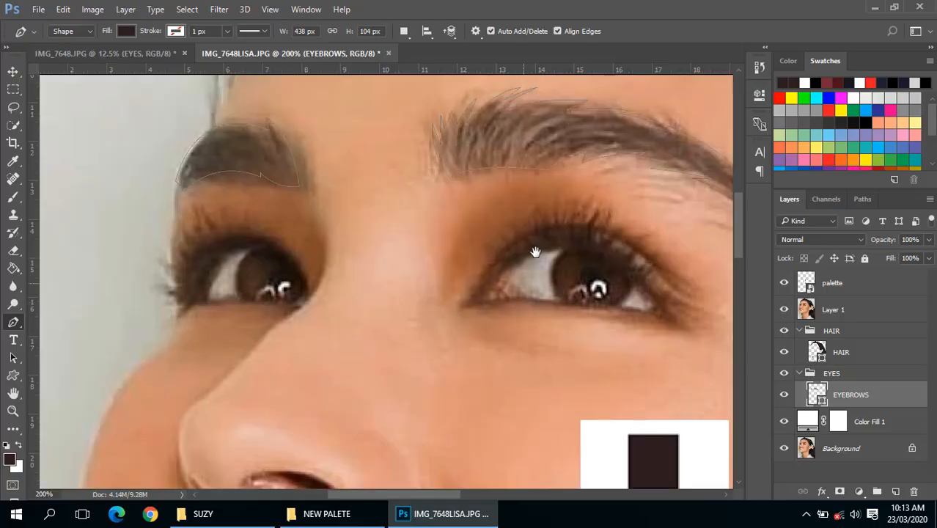
- Start a new shape layer and draw a thin eyelid-crease arc about 137 px wide over the nearer eye with the Pen tool
drag(517, 303, 429, 278)
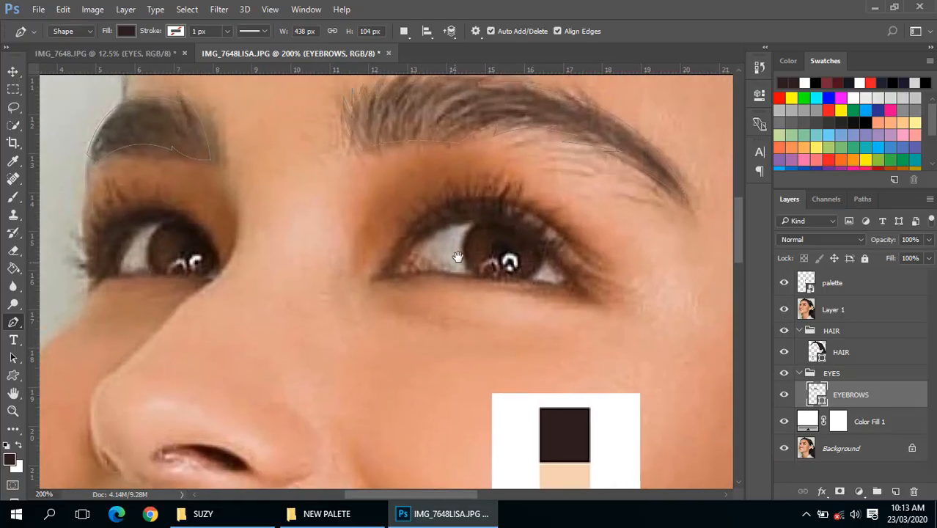
ctrl+click(449, 248)
click(403, 31)
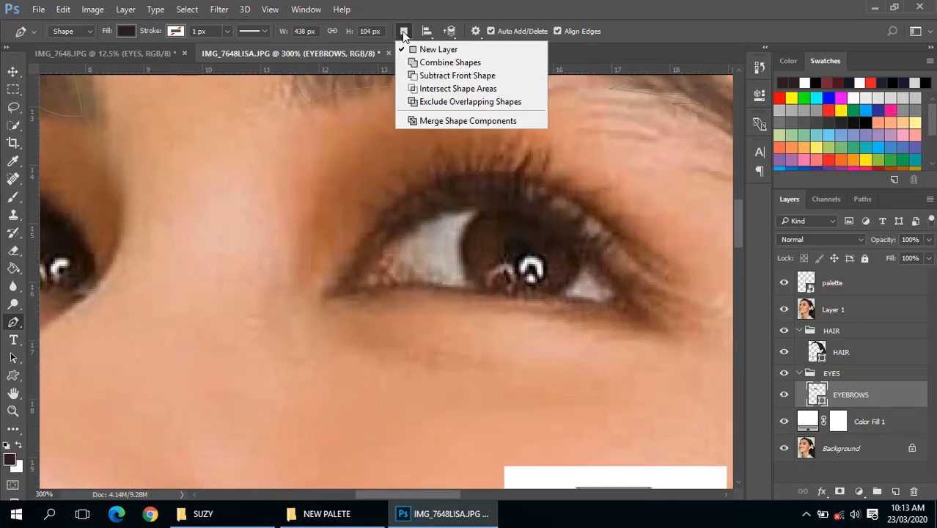
click(414, 49)
drag(510, 184, 455, 207)
alt+click(455, 206)
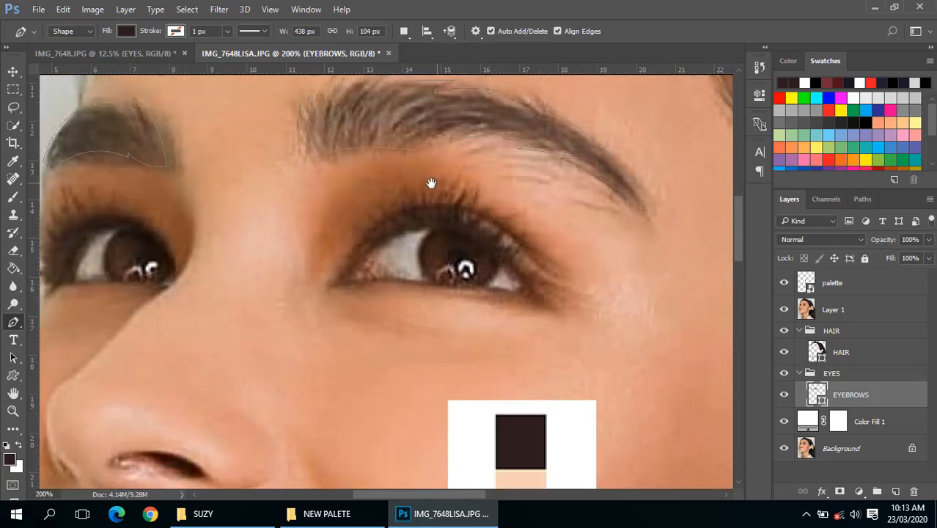
click(349, 253)
mouse_move(441, 203)
mouse_down()
mouse_move(499, 212)
mouse_move(453, 208)
mouse_up()
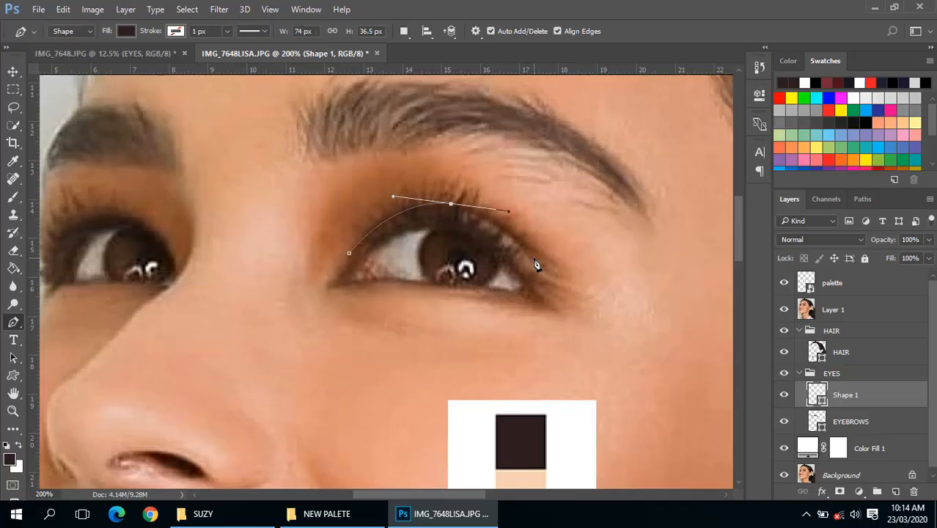
drag(537, 263, 550, 282)
drag(348, 253, 236, 359)
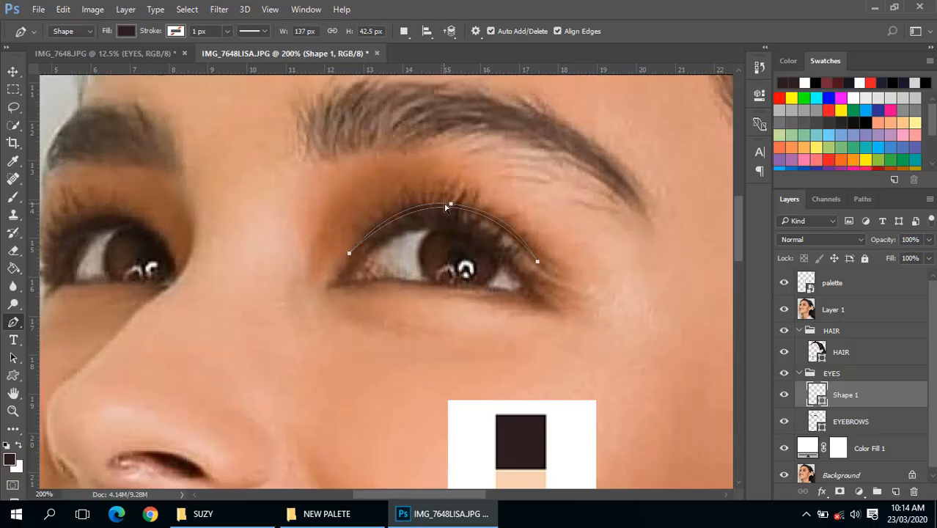
- Refine the crease arc by lowering its top anchor slightly and reshaping the curve toward the outer end
drag(448, 205, 450, 208)
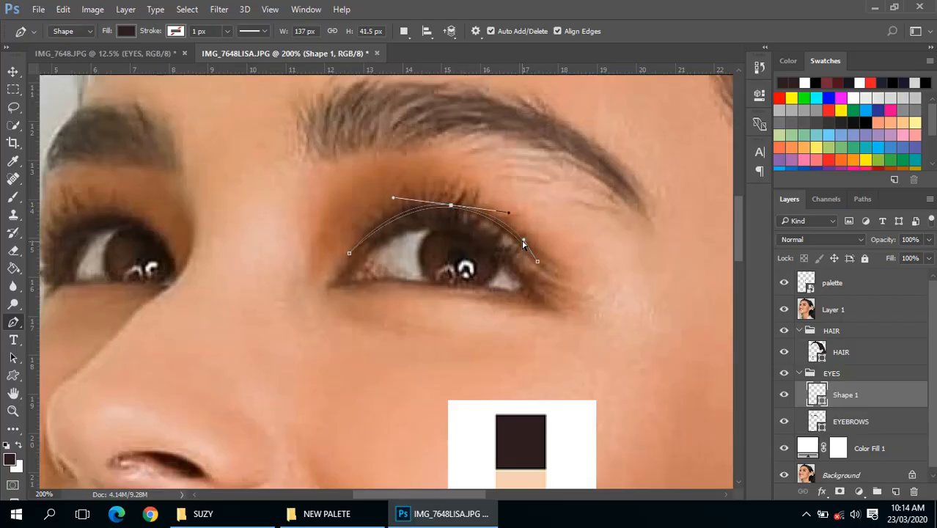
click(514, 234)
scroll(450, 249, up, 1)
scroll(452, 249, down, 2)
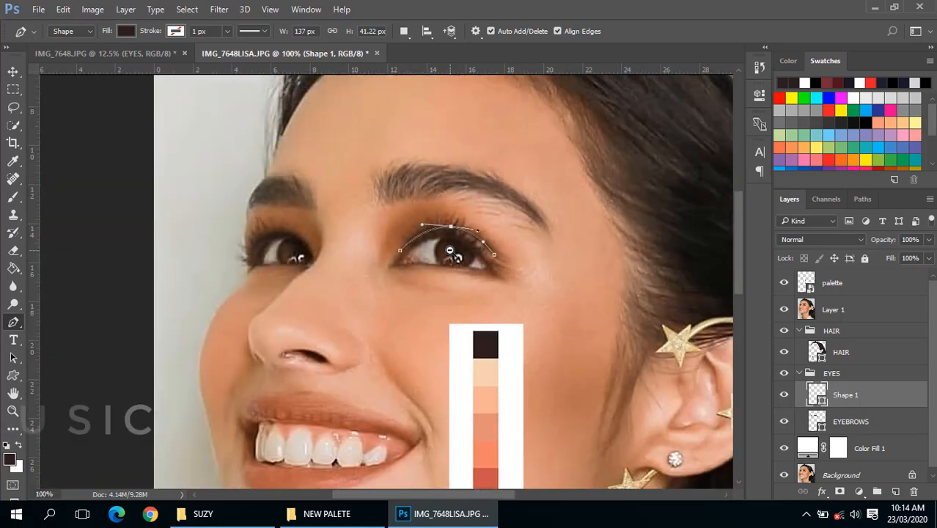
scroll(408, 252, up, 1)
scroll(472, 244, down, 1)
scroll(472, 244, up, 1)
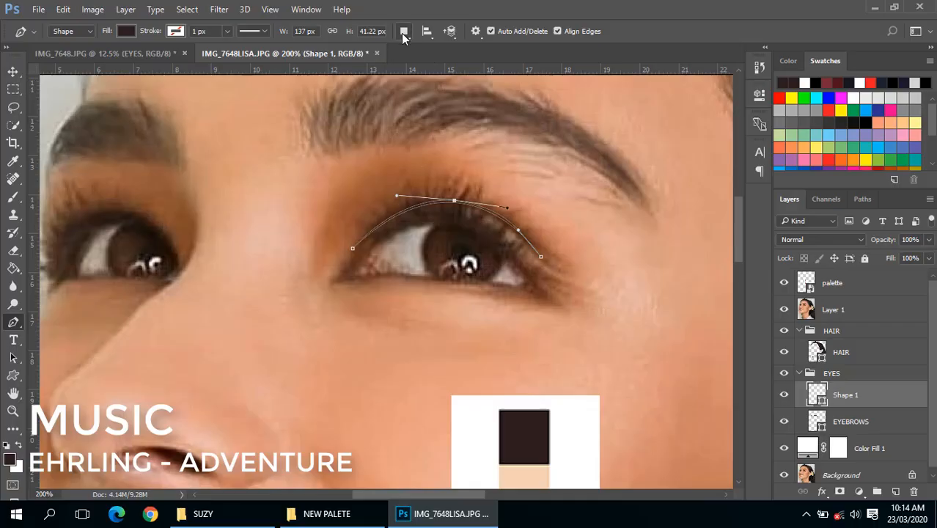
- Set the path operation to Combine Shapes and begin the upper eye outline along the top of the inner eye white up to the iris
click(403, 32)
click(421, 61)
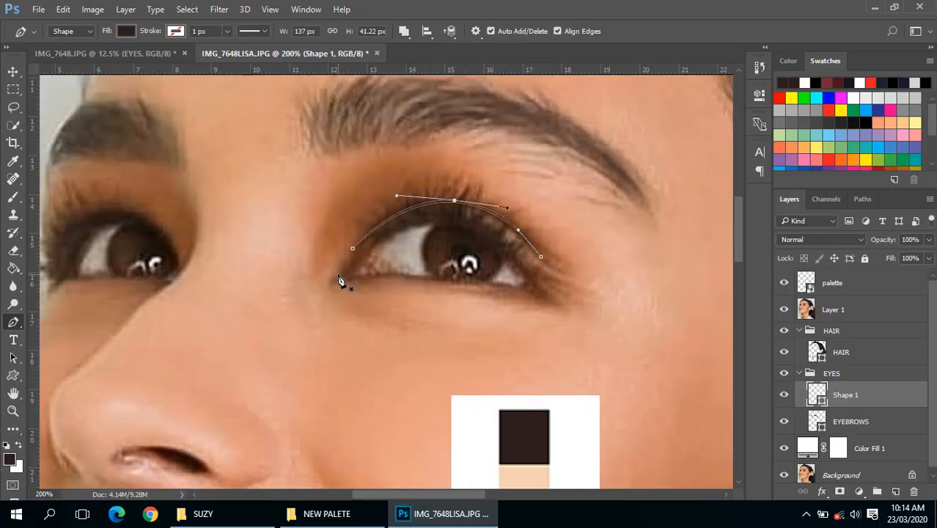
click(370, 248)
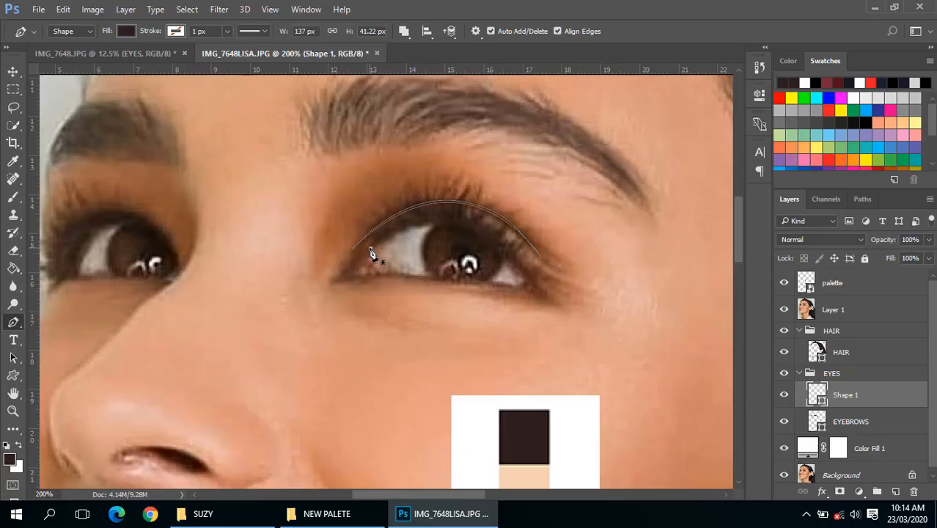
drag(431, 222, 455, 227)
ctrl+click(432, 222)
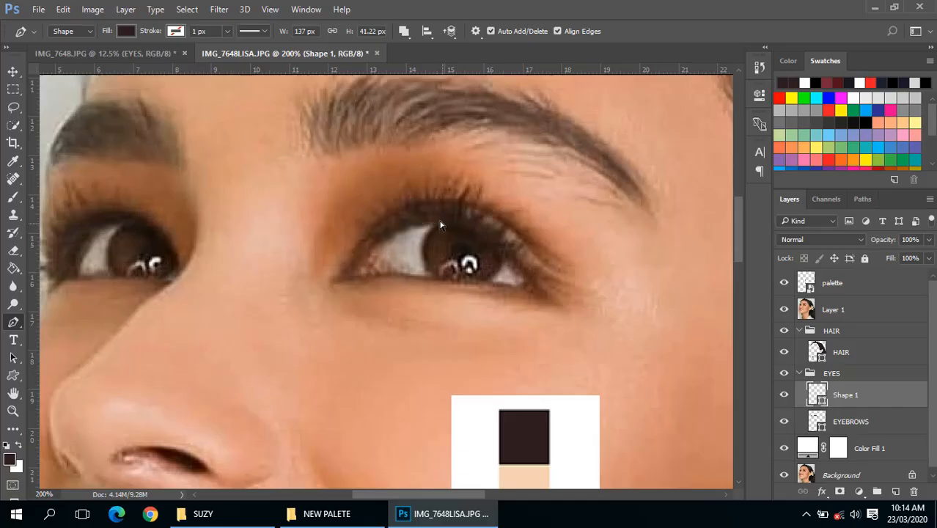
key(ctrl+z)
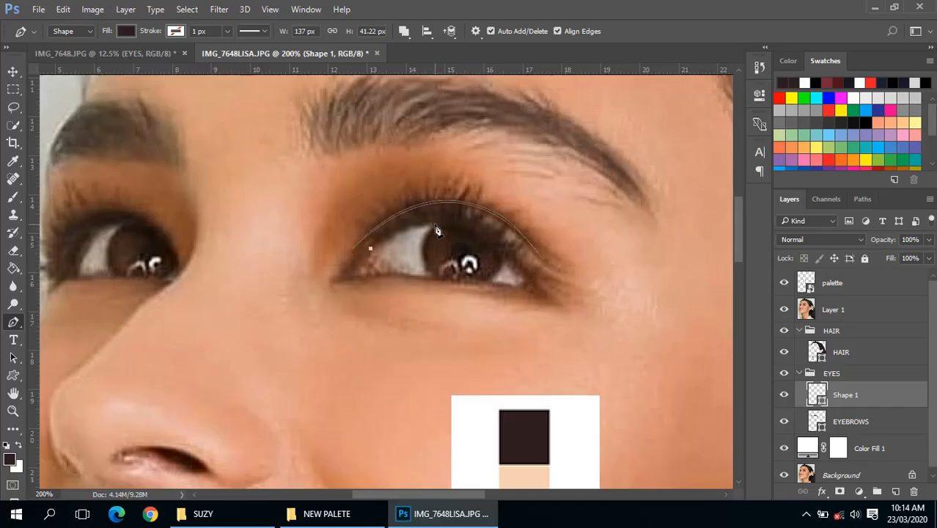
drag(434, 225, 459, 238)
alt+click(435, 225)
- Trace around the iris and out to the outer corner, then close the outline back along the upper lash line
drag(428, 269, 437, 287)
mouse_move(502, 264)
mouse_down()
mouse_move(502, 254)
mouse_move(501, 275)
mouse_up()
alt+click(505, 255)
click(527, 276)
drag(466, 222, 411, 213)
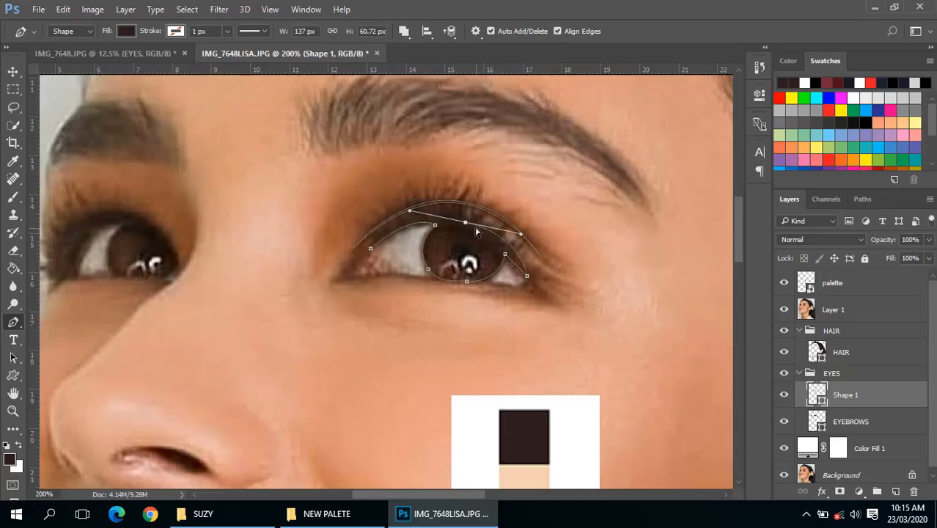
drag(464, 226, 459, 220)
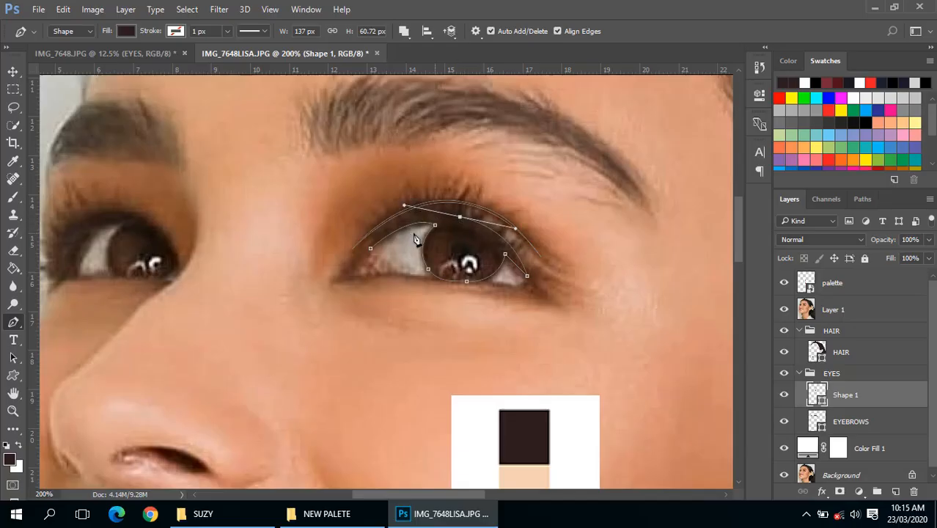
click(367, 250)
- Refine the upper lash line by raising its middle anchor slightly and shortening its inner handle
mouse_move(352, 254)
mouse_down()
mouse_move(369, 250)
mouse_move(353, 270)
mouse_up()
key(ctrl+z)
ctrl+click(460, 217)
drag(461, 219, 461, 218)
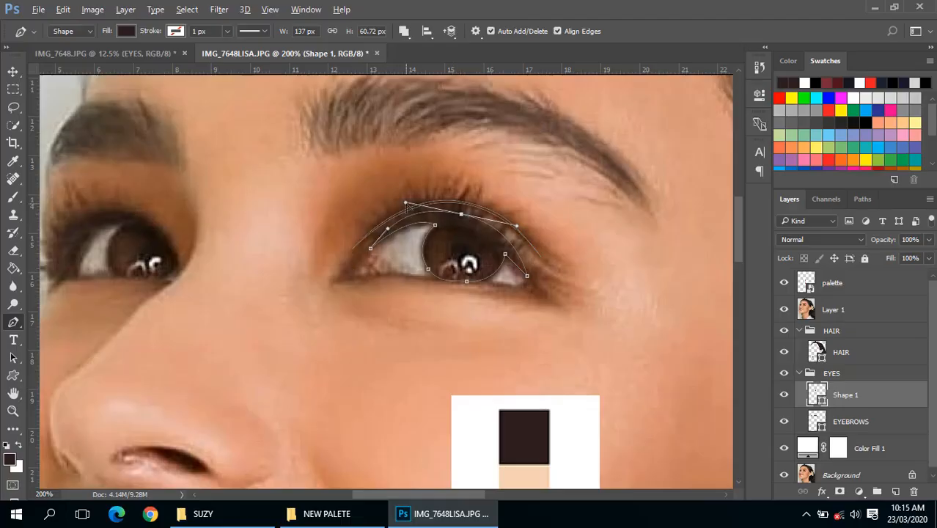
drag(406, 203, 418, 210)
key(Return)
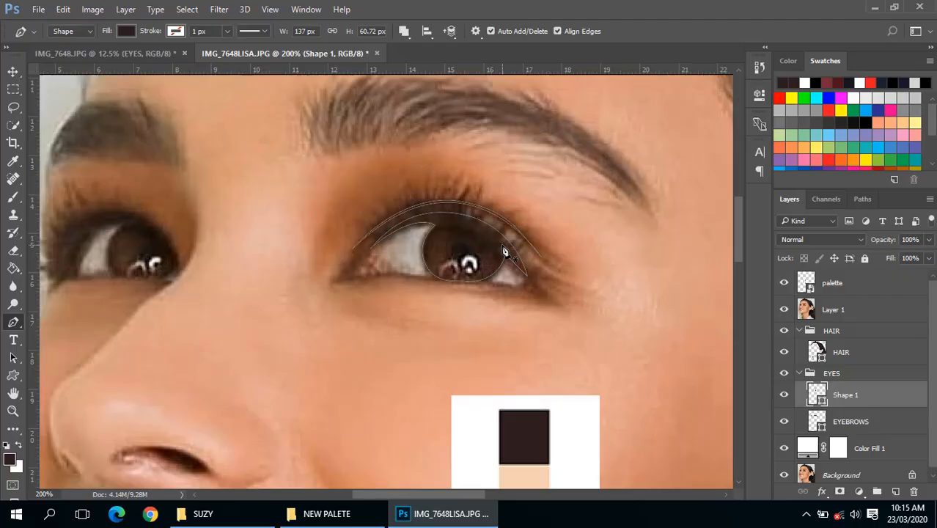
- Draw a single thin curved eyelash rising from the upper lid above the iris and adjust its curve
scroll(470, 253, down, 2)
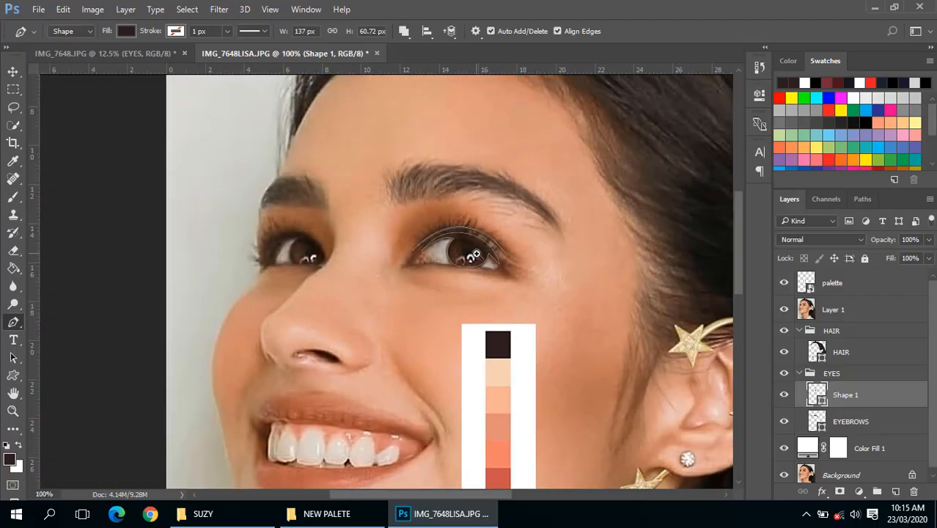
scroll(450, 246, up, 2)
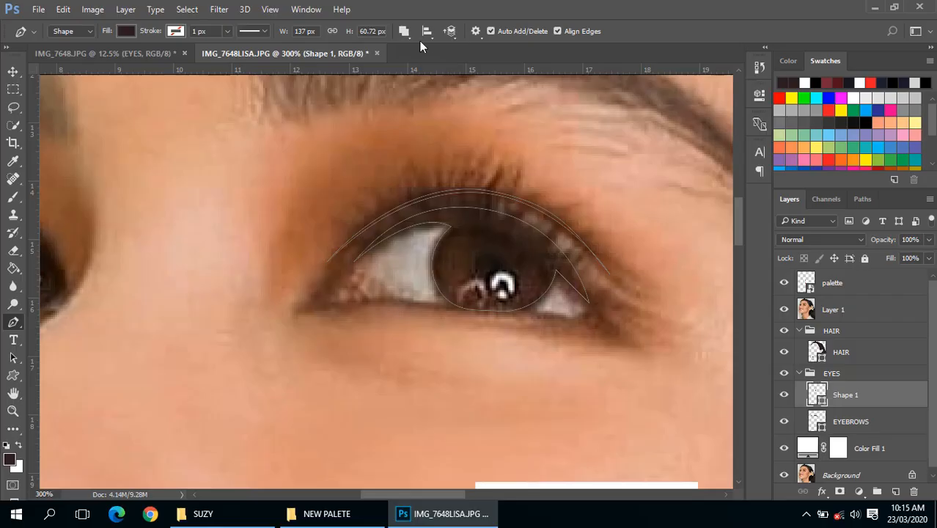
click(488, 218)
drag(513, 158, 553, 148)
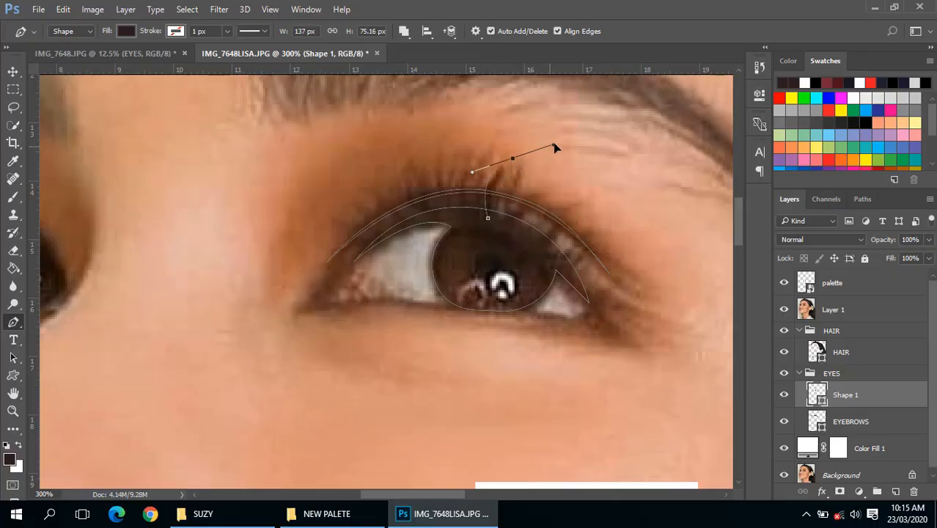
alt+click(513, 158)
click(495, 216)
alt+click(496, 216)
click(488, 218)
drag(470, 174, 476, 178)
- Start an outline of the nearer eye's inner corner and extend it along the lower lid to below the iris
key(ctrl+minus)
drag(272, 258, 448, 232)
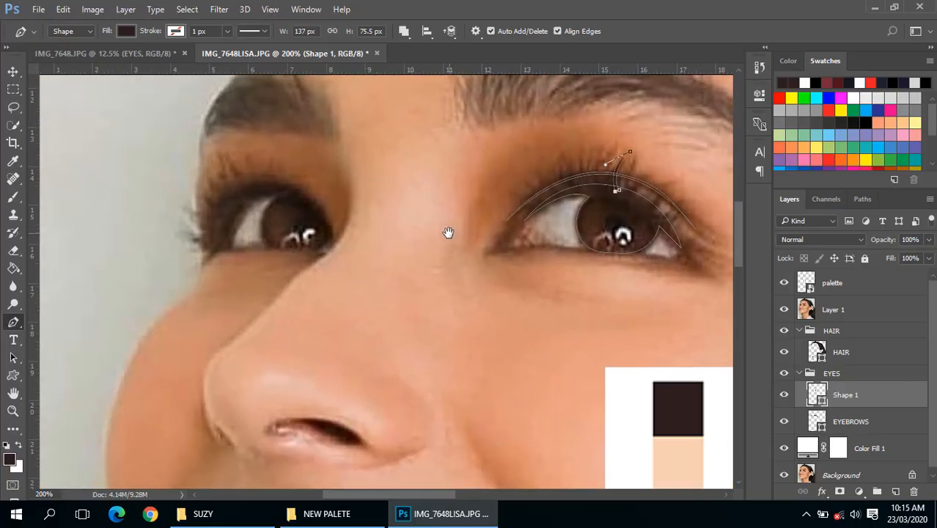
drag(363, 215, 318, 243)
drag(632, 287, 572, 244)
key(ctrl+plus)
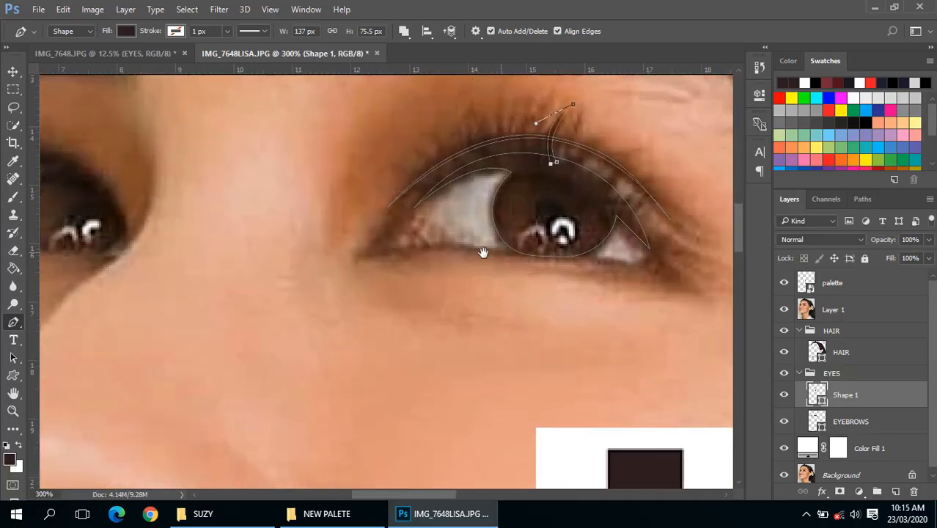
click(387, 217)
click(358, 257)
drag(410, 253, 420, 253)
drag(490, 257, 490, 261)
alt+click(475, 255)
- Bring the lower-lid outline back as a thin line to the inner corner and close it at its starting point
scroll(419, 236, up, 1)
drag(389, 255, 319, 271)
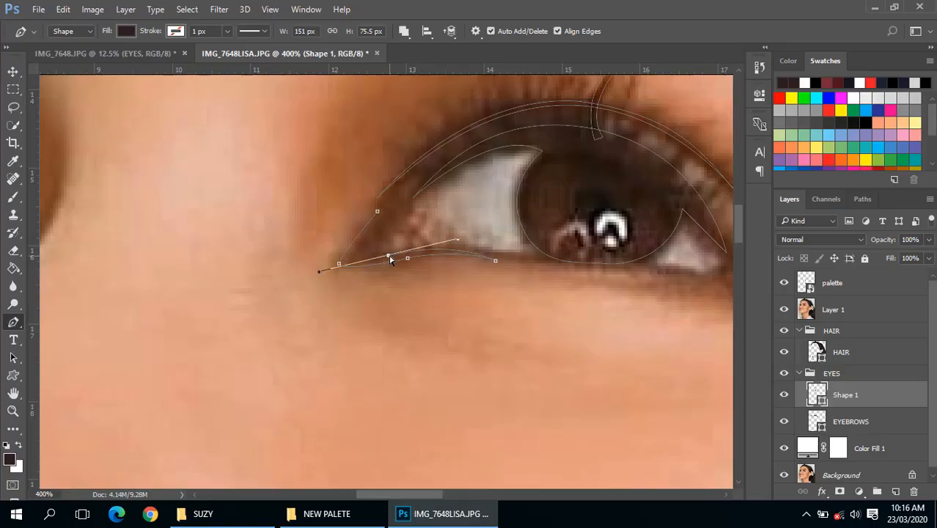
drag(389, 259, 394, 255)
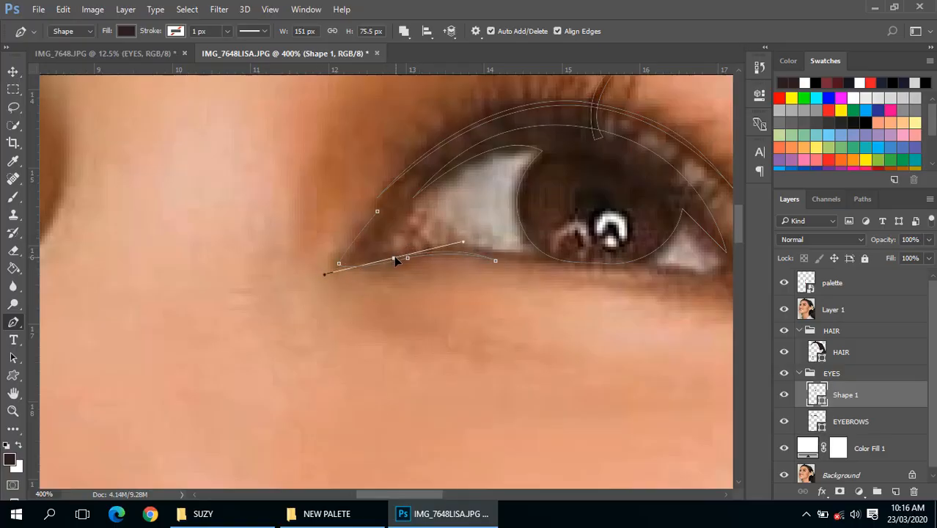
click(344, 263)
click(377, 211)
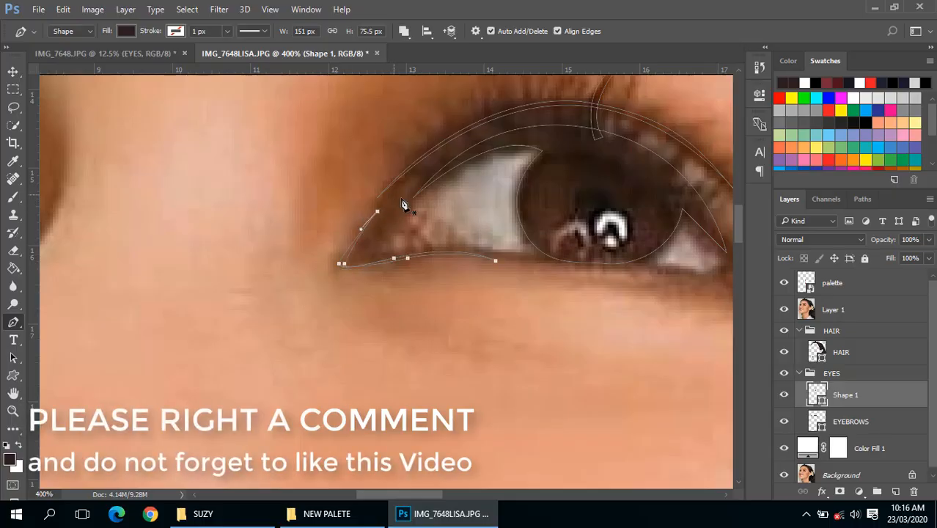
alt+click(421, 244)
alt+click(420, 244)
- Draw a thin lower-lid shape under the outer eye white, ending at the eye's outer corner
ctrl+click(563, 265)
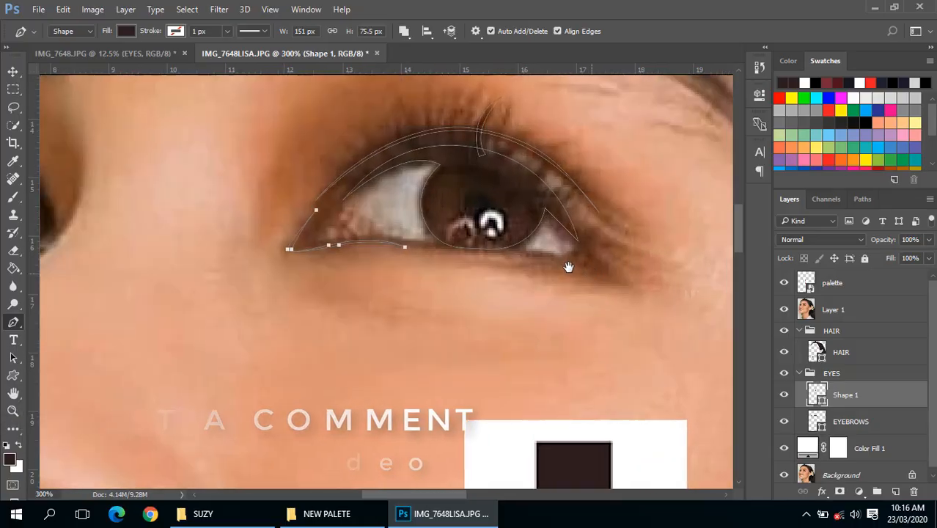
mouse_move(566, 265)
mouse_down()
mouse_move(536, 260)
mouse_move(572, 260)
mouse_up()
click(491, 247)
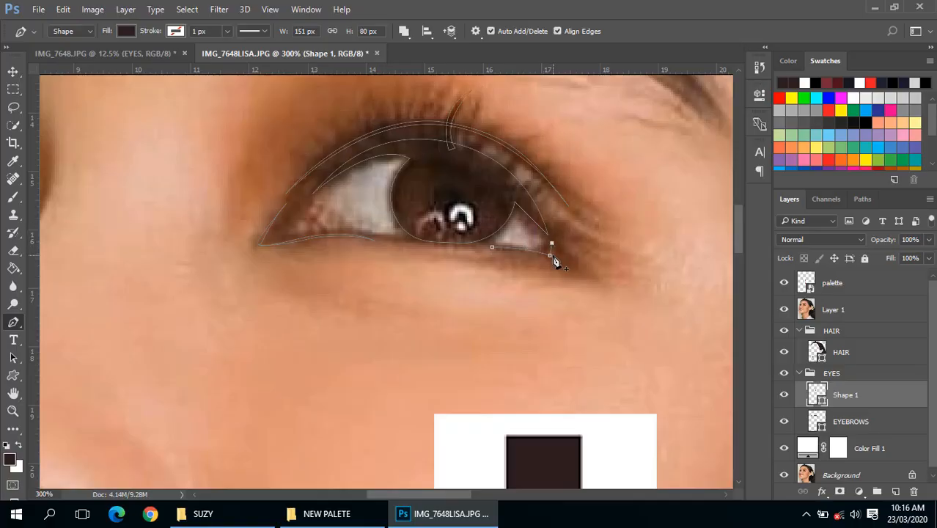
ctrl+click(553, 255)
drag(552, 262, 545, 266)
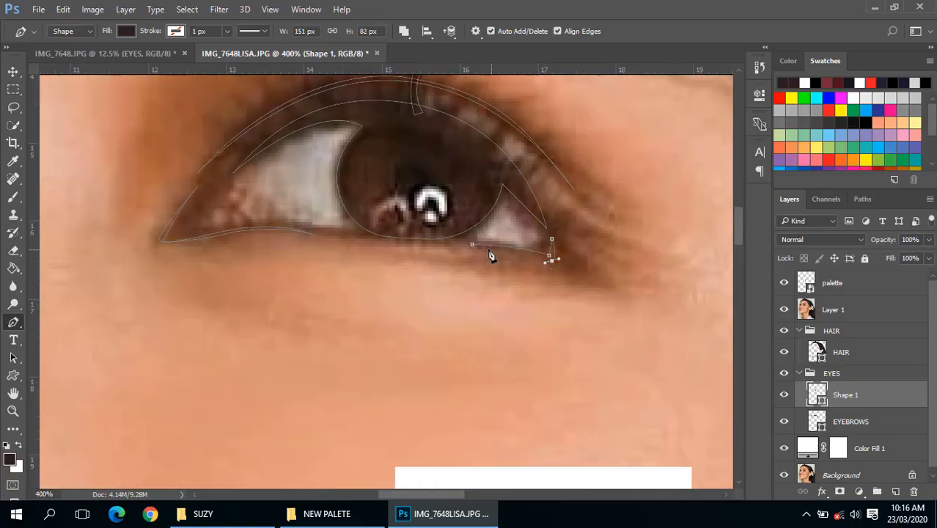
drag(452, 245, 408, 238)
- Compare the traced eye shapes with the photo by repeatedly hiding and showing Layer 1
scroll(414, 247, down, 2)
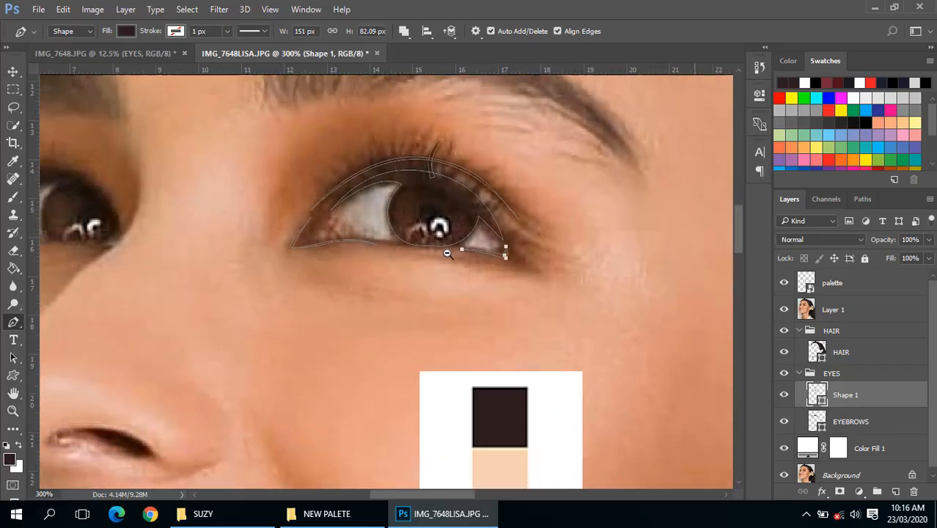
scroll(424, 256, down, 1)
click(783, 311)
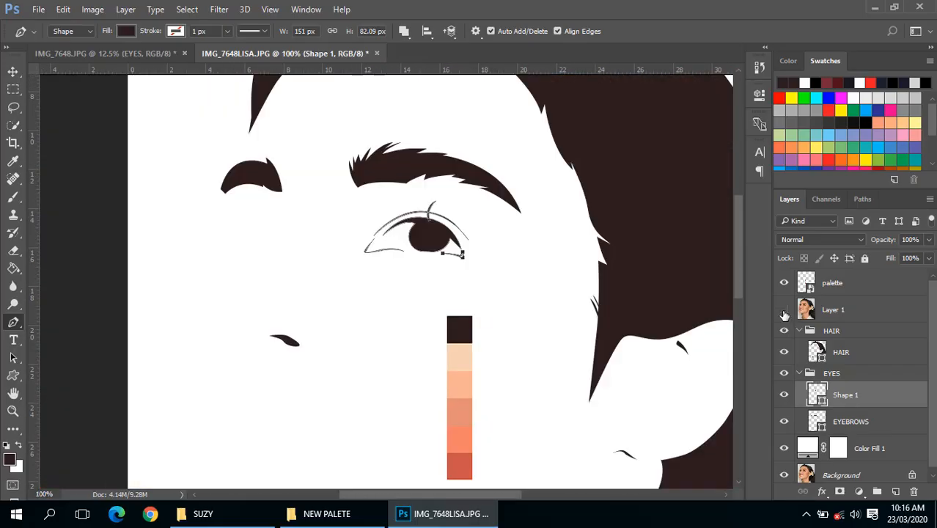
click(784, 310)
click(783, 310)
click(783, 311)
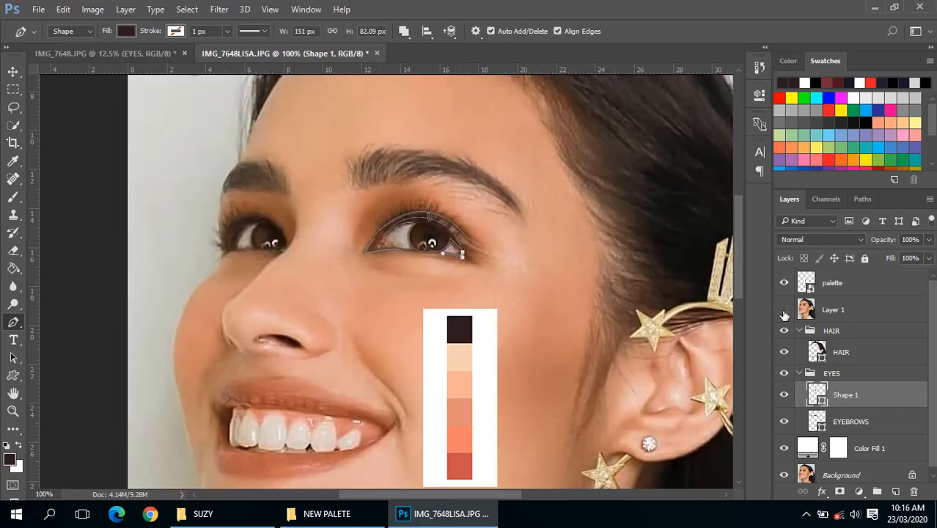
click(783, 311)
click(783, 311)
click(784, 310)
click(784, 311)
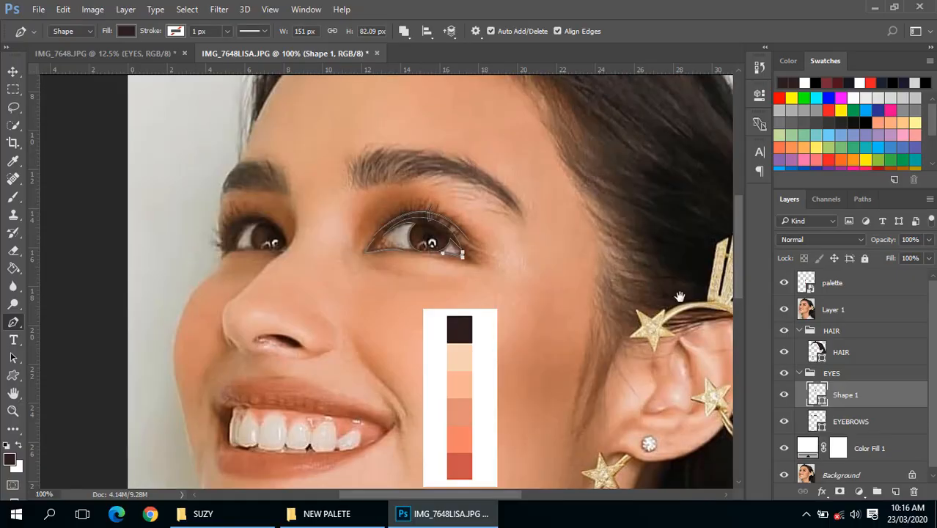
- Draw the outer upper-lid curve of the farther eye from its nose-side corner to its outer corner
ctrl+click(229, 210)
ctrl+click(229, 211)
drag(368, 255, 471, 258)
alt+click(414, 256)
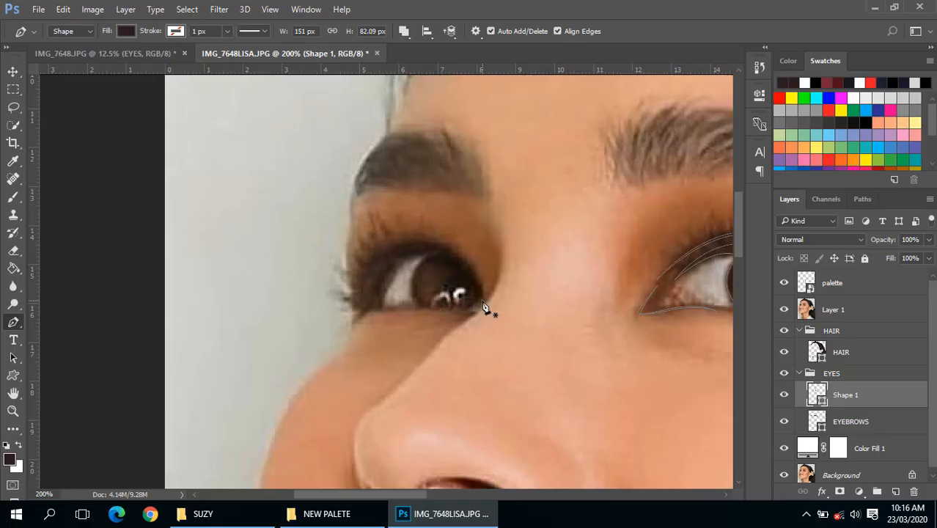
click(482, 302)
drag(410, 240, 355, 247)
drag(360, 308, 360, 332)
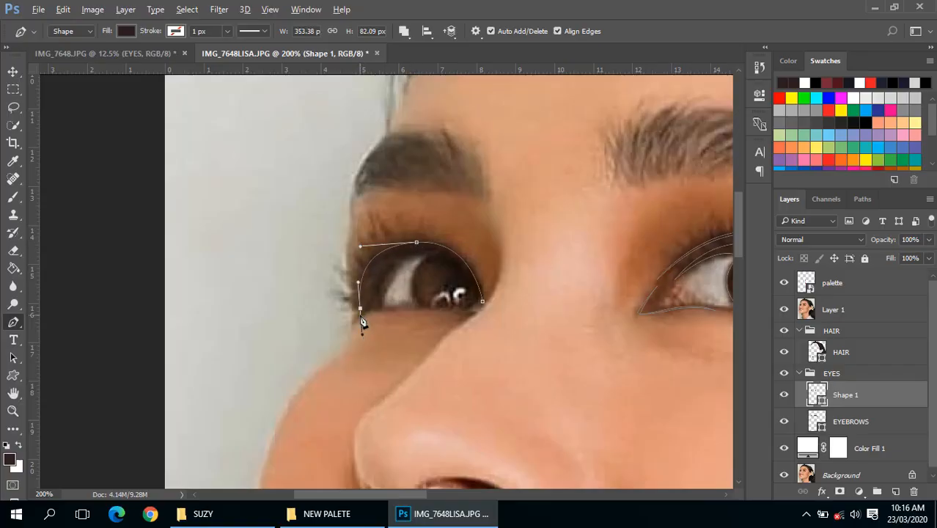
alt+click(360, 308)
- Curve the farther eye's outline along the inner upper-lid edge to the top of the iris, and shift its outer corner slightly inward
drag(428, 254, 473, 262)
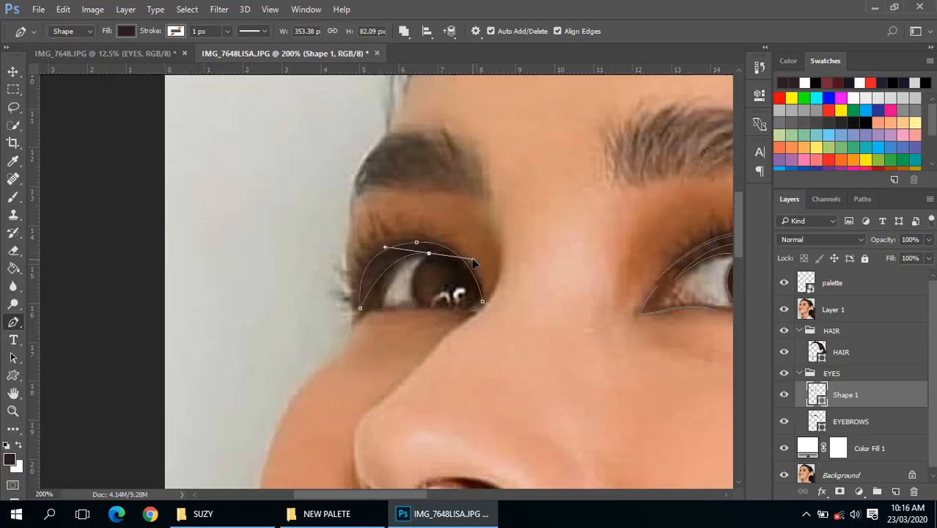
mouse_move(359, 308)
mouse_down()
mouse_move(381, 307)
mouse_move(365, 304)
mouse_up()
drag(360, 247, 376, 247)
click(428, 253)
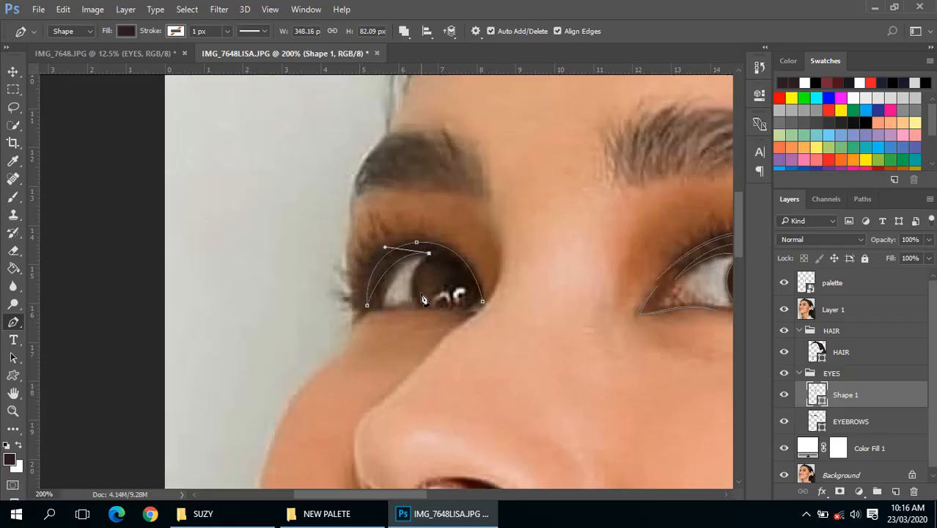
- Trace the iris's outer edge and its bottom, and close the farther-eye shape at the nose-side corner
drag(418, 304, 437, 332)
alt+click(419, 306)
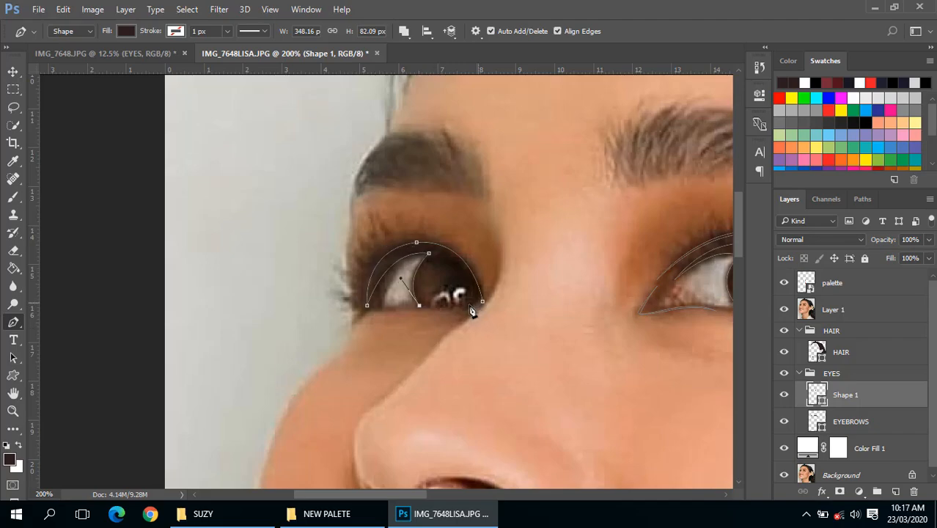
click(477, 304)
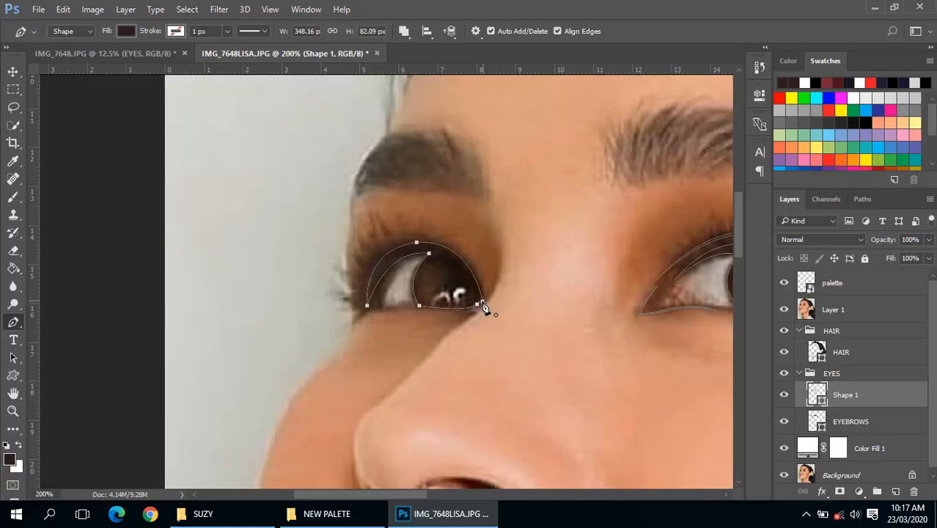
click(482, 302)
alt+click(491, 299)
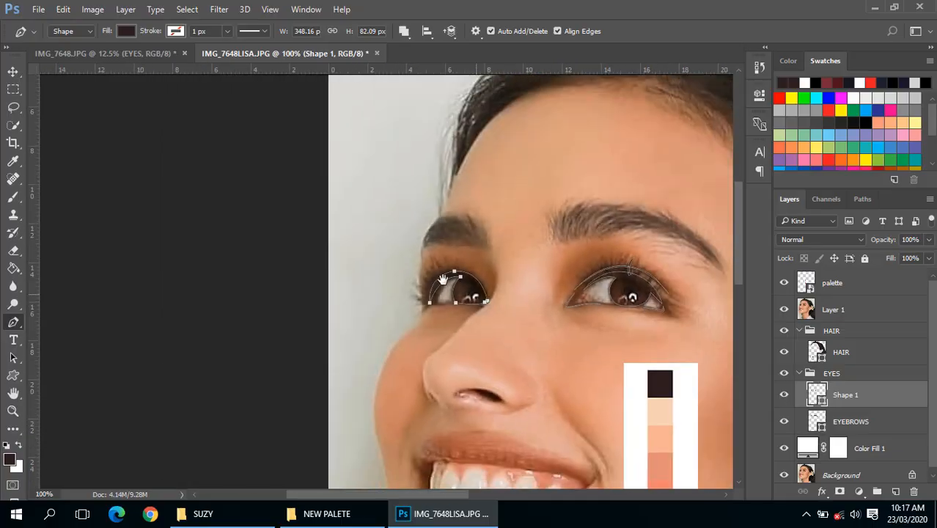
- Draw thin curved lashes along the outer half of the farther eye's upper lid, starting just above the lid line
ctrl+click(442, 279)
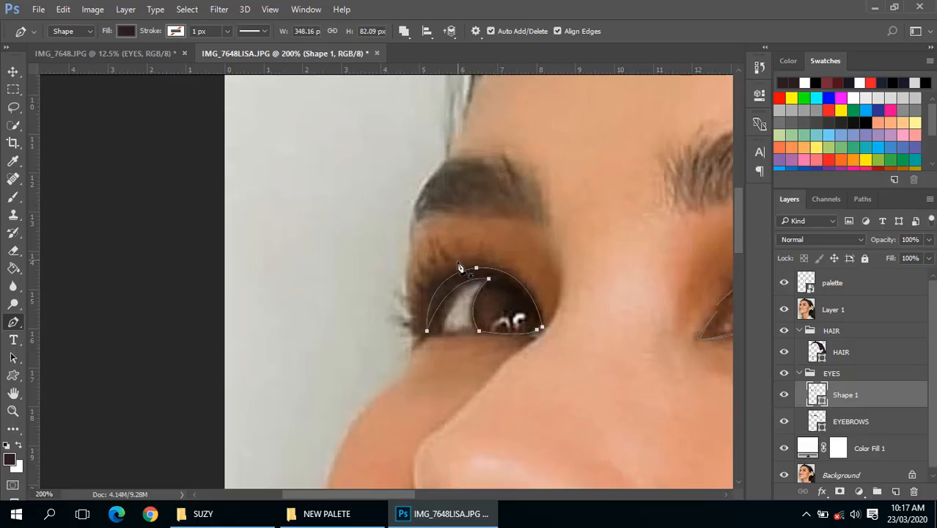
click(458, 263)
drag(439, 224, 483, 265)
alt+click(439, 238)
click(444, 266)
drag(463, 267, 423, 259)
mouse_move(431, 279)
mouse_down()
mouse_move(414, 252)
mouse_move(446, 275)
mouse_move(422, 290)
mouse_move(393, 270)
mouse_move(437, 269)
mouse_up()
alt+click(414, 265)
alt+click(401, 281)
- Add another thin curved lash near the outer corner of the farther eye and close it at its base
click(421, 293)
drag(403, 295, 391, 285)
alt+click(401, 293)
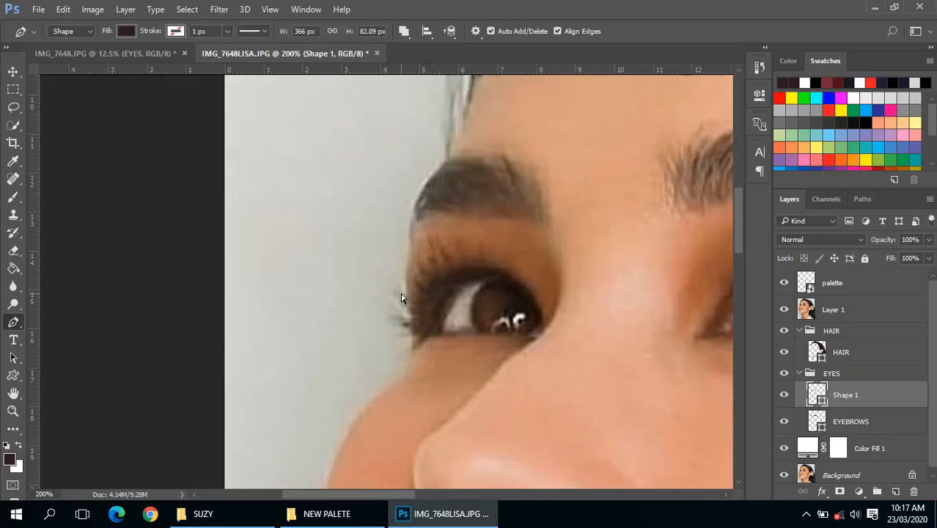
key(ctrl+z)
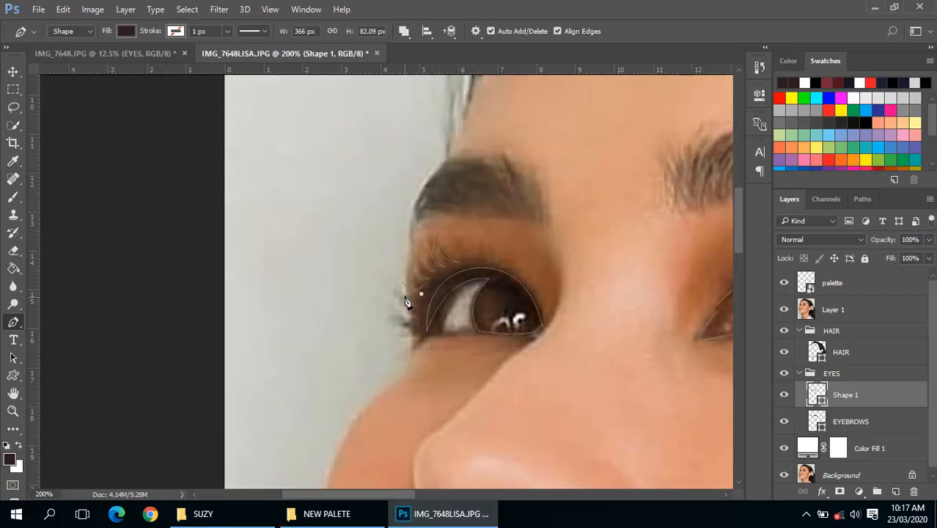
drag(385, 283, 385, 283)
alt+click(397, 291)
drag(421, 294, 427, 277)
- Examine the nearer eye's traced lid and lash paths up close, selecting the inner-lid path to see its anchor points
alt+click(470, 282)
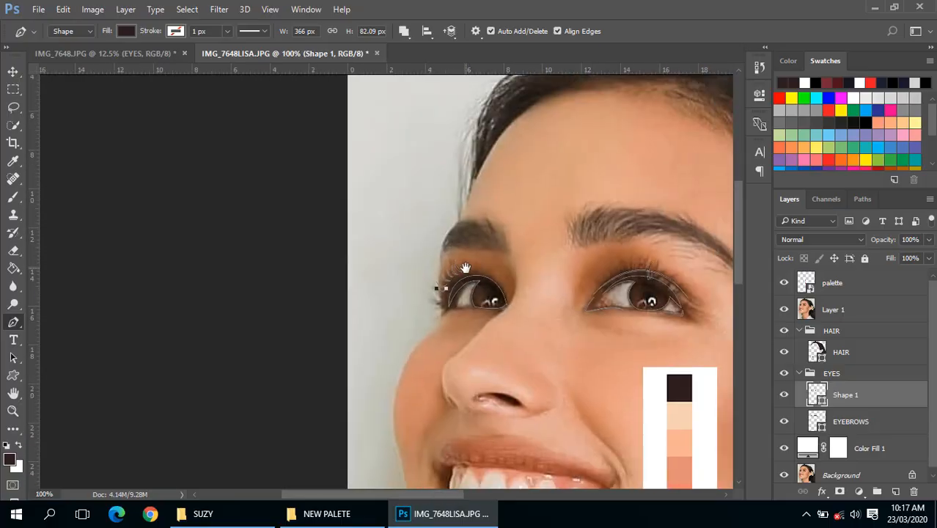
ctrl+click(639, 279)
drag(641, 286, 517, 247)
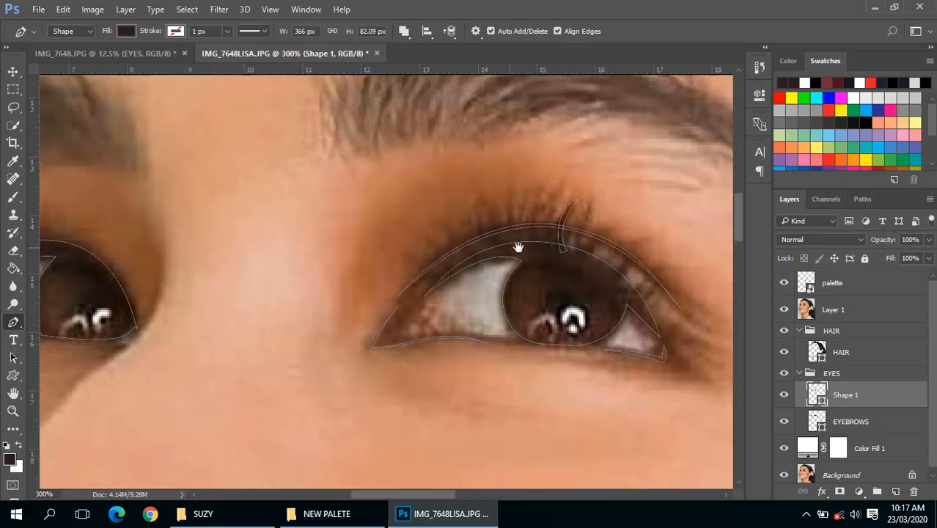
alt+click(531, 252)
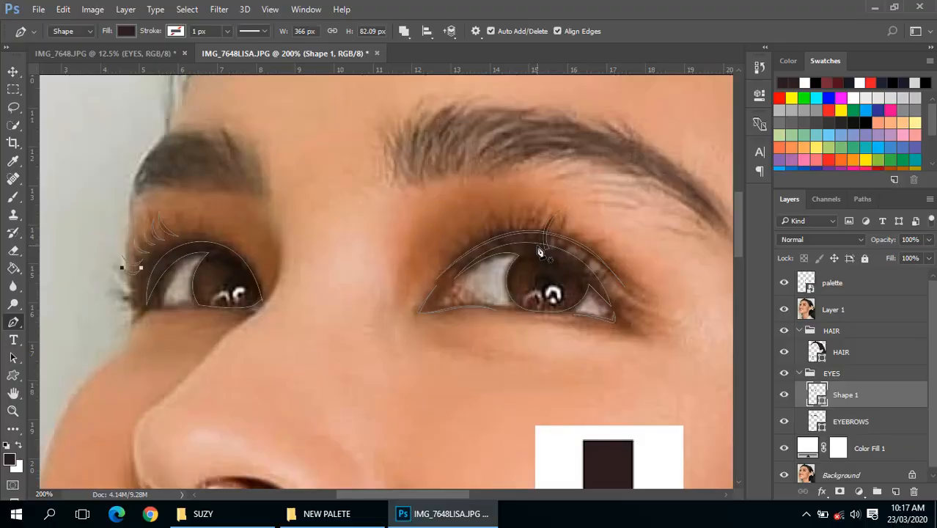
ctrl+click(538, 244)
ctrl+click(544, 244)
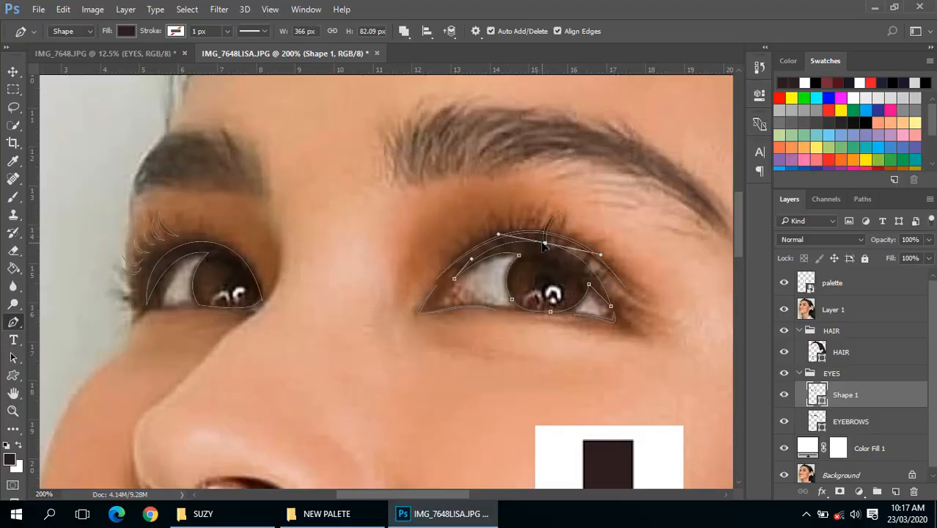
alt+click(521, 252)
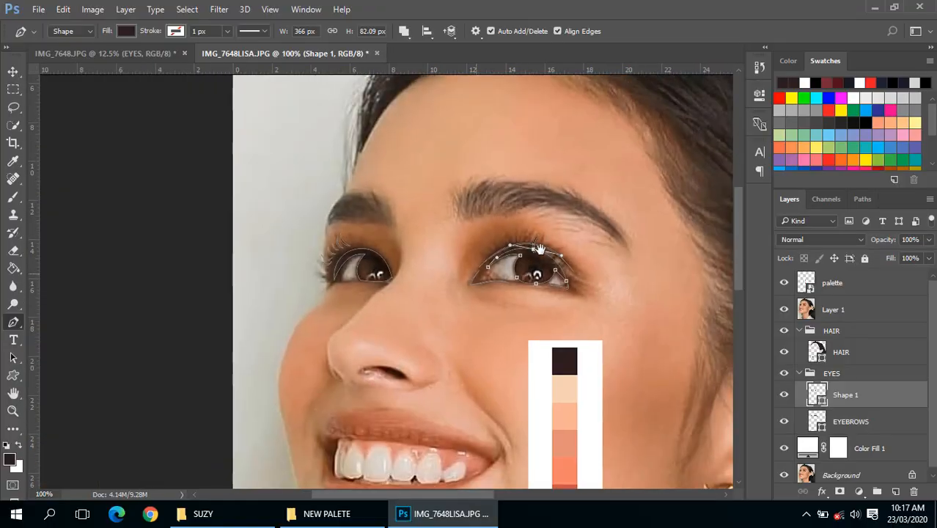
drag(475, 273, 471, 230)
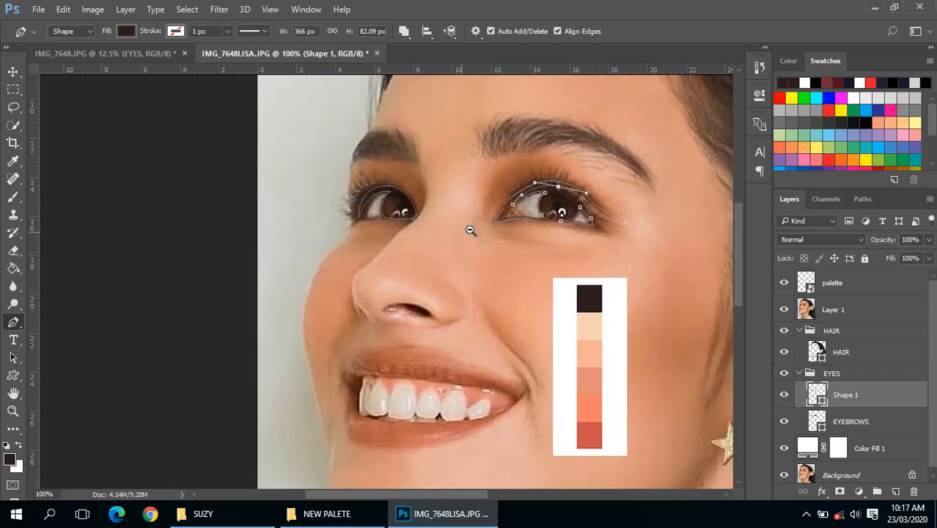
- On the HAIR layer, draw a small closed dark wedge filling the gap between the two teeth toward the near side of the smile
alt+click(470, 235)
alt+click(469, 235)
ctrl+click(469, 235)
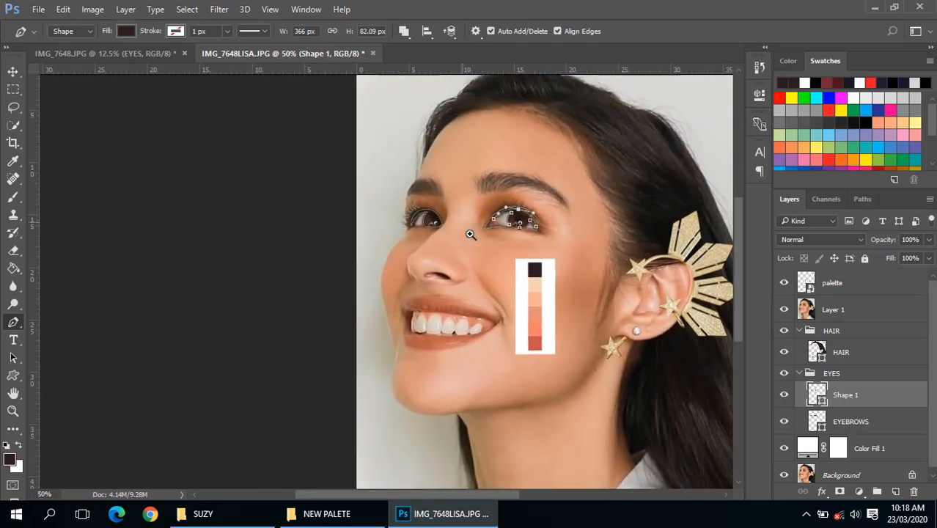
drag(460, 294, 573, 265)
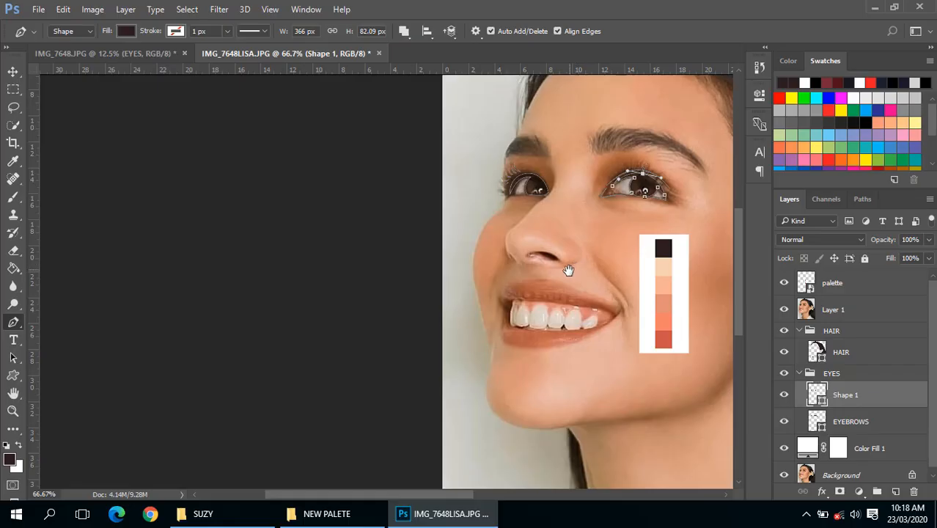
ctrl+click(565, 310)
ctrl+click(564, 309)
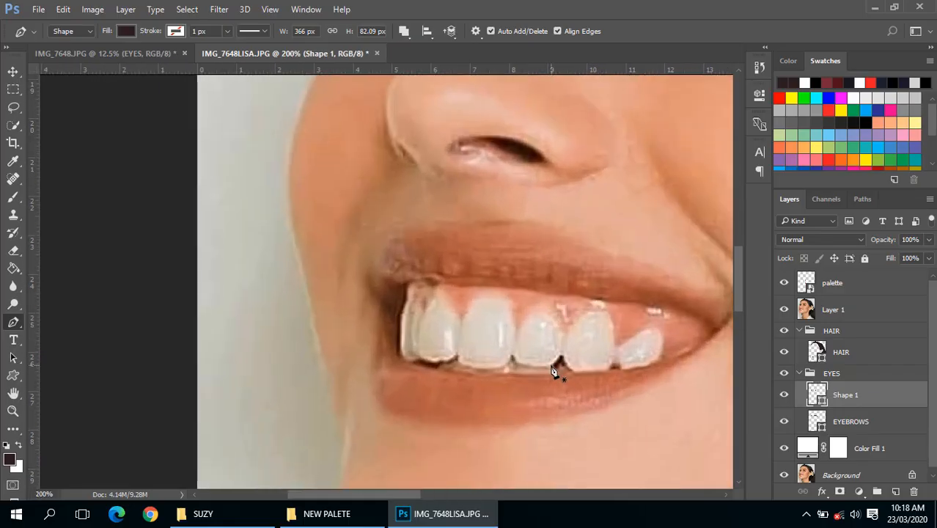
click(816, 358)
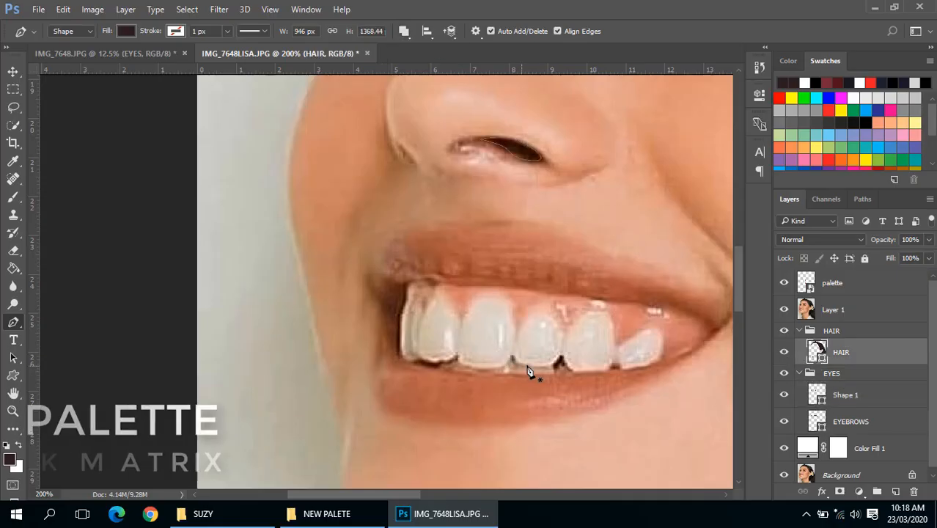
scroll(554, 371, up, 2)
click(570, 358)
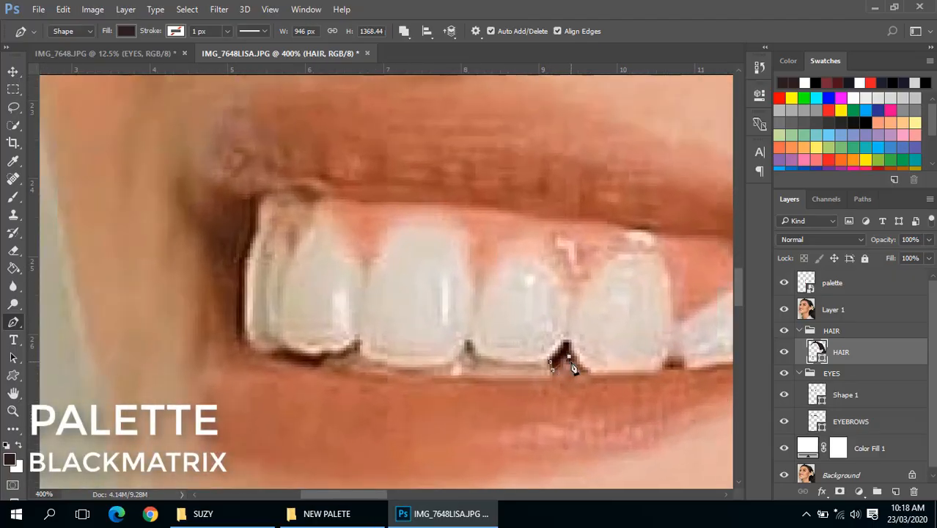
click(564, 357)
click(572, 362)
click(574, 359)
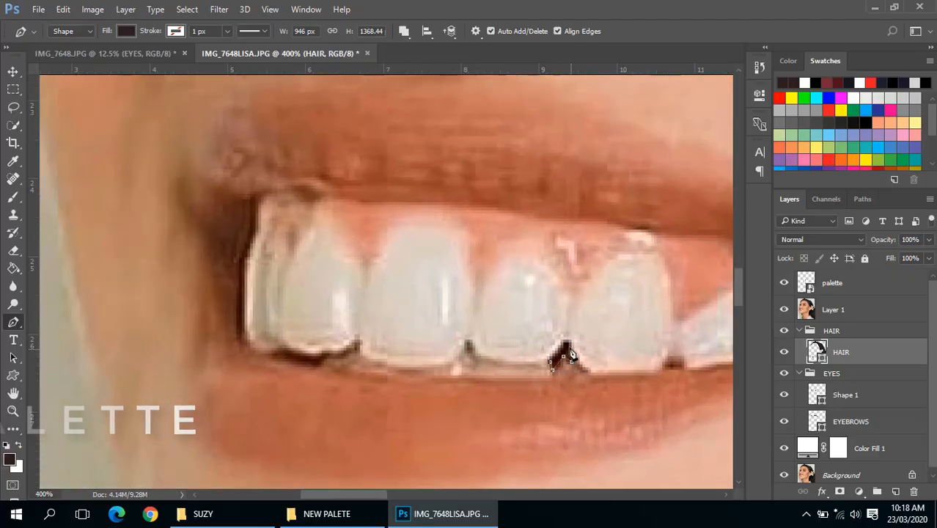
click(567, 342)
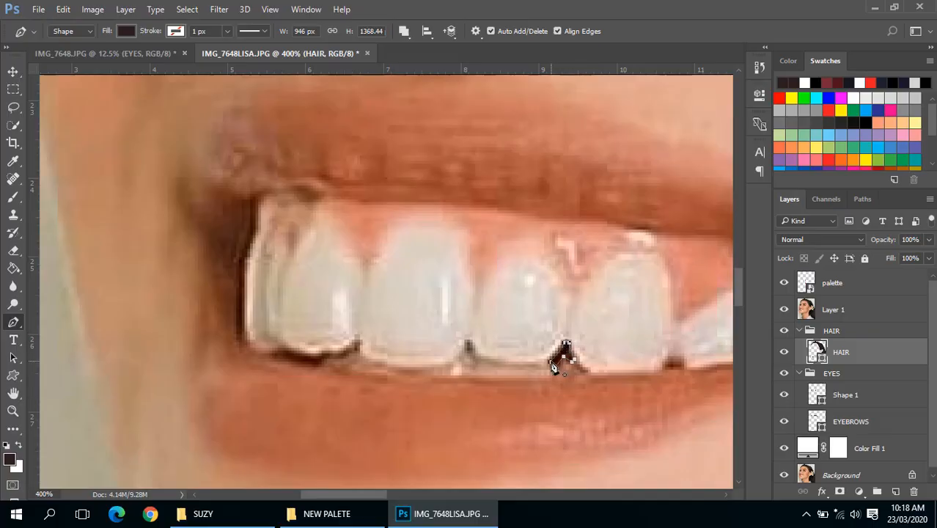
click(551, 366)
- Trace the thin dark gap under the front tooth nearest the far mouth corner as a closed shape on the HAIR layer
scroll(469, 366, left, 2)
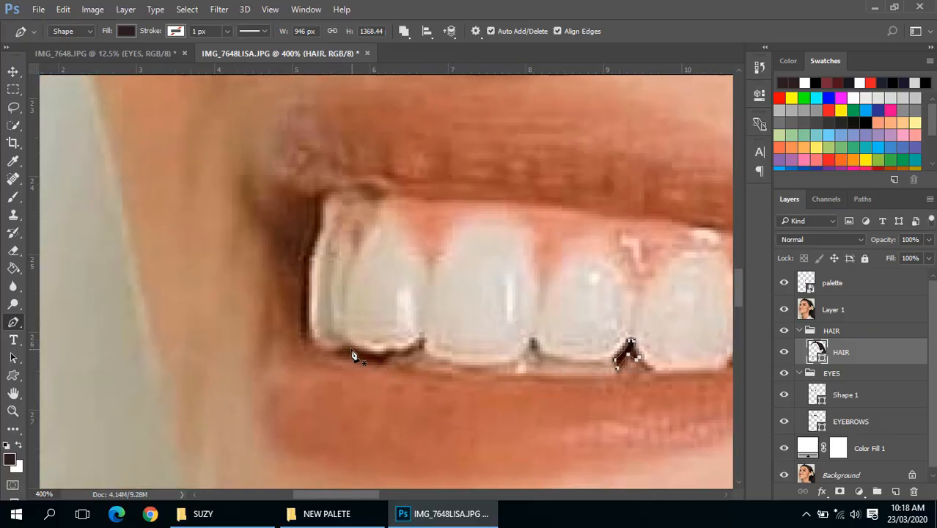
click(361, 352)
click(367, 360)
click(375, 364)
click(383, 360)
click(399, 353)
click(422, 345)
click(362, 353)
- Hide Layer 1 and review the traced hair, eye, nose and mouth shapes at several magnifications
scroll(415, 349, down, 5)
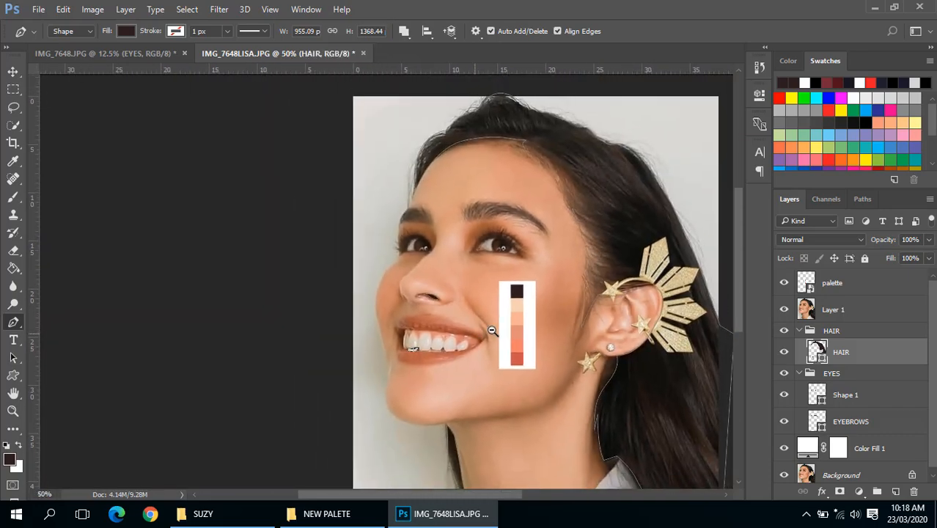
scroll(492, 331, down, 1)
click(784, 309)
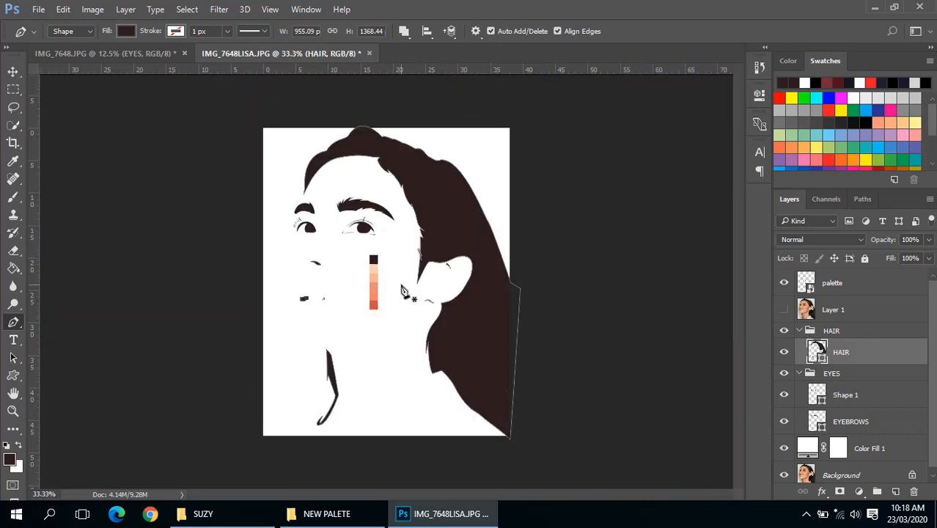
ctrl+click(336, 251)
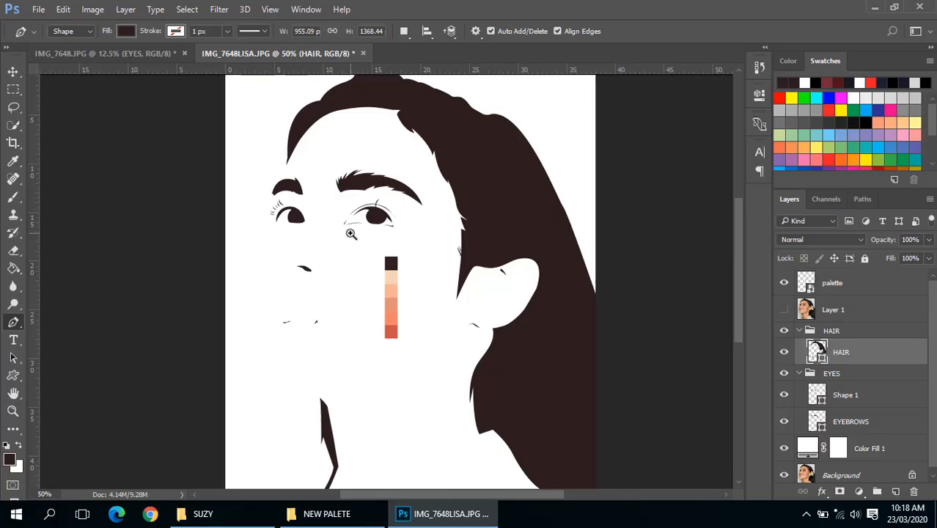
ctrl+click(350, 233)
ctrl+click(317, 222)
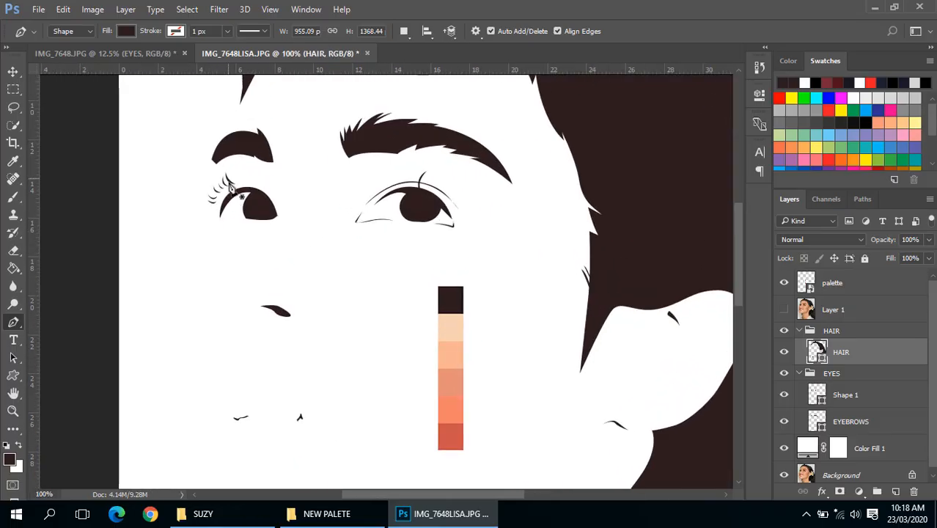
ctrl+alt+click(429, 205)
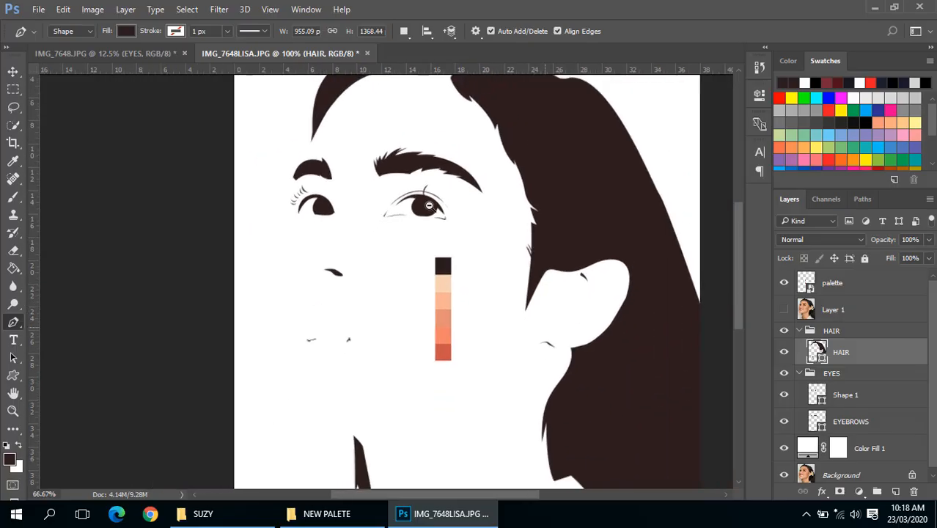
ctrl+alt+click(360, 211)
drag(360, 211, 356, 235)
alt+click(431, 259)
ctrl+click(335, 241)
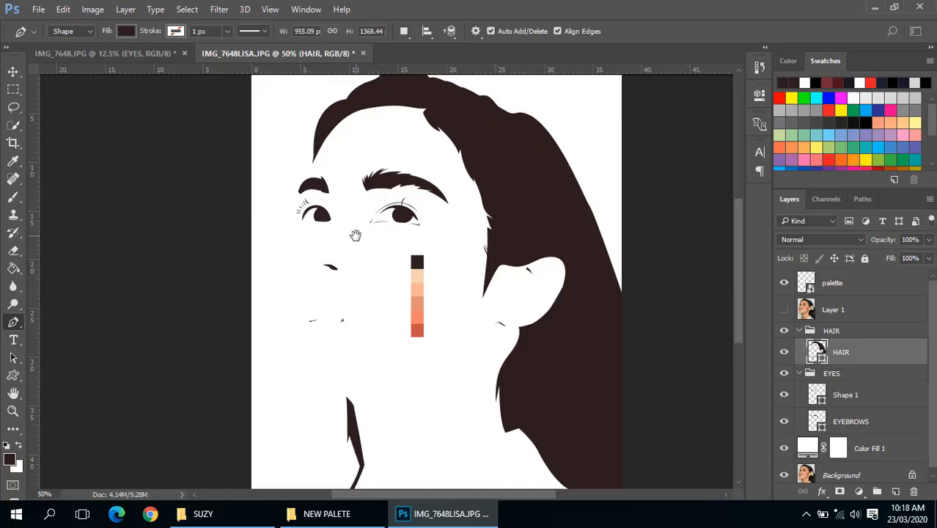